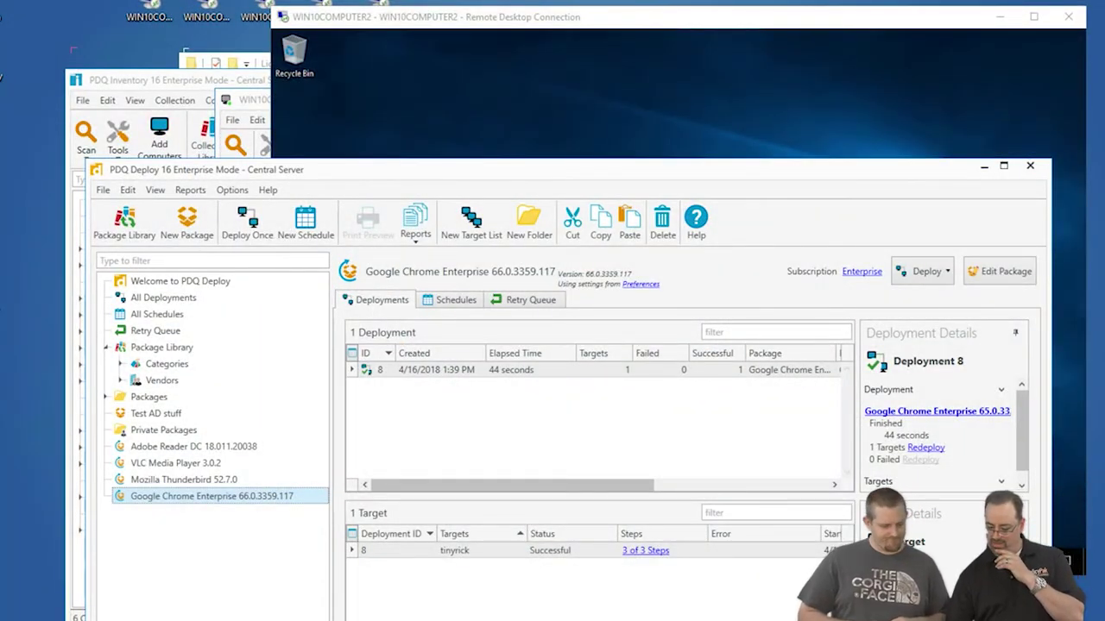
Glance at the client's Start menu, then bring PDQ Deploy back and move it higher.
{"action": "left_click", "coordinate": [315, 104]}
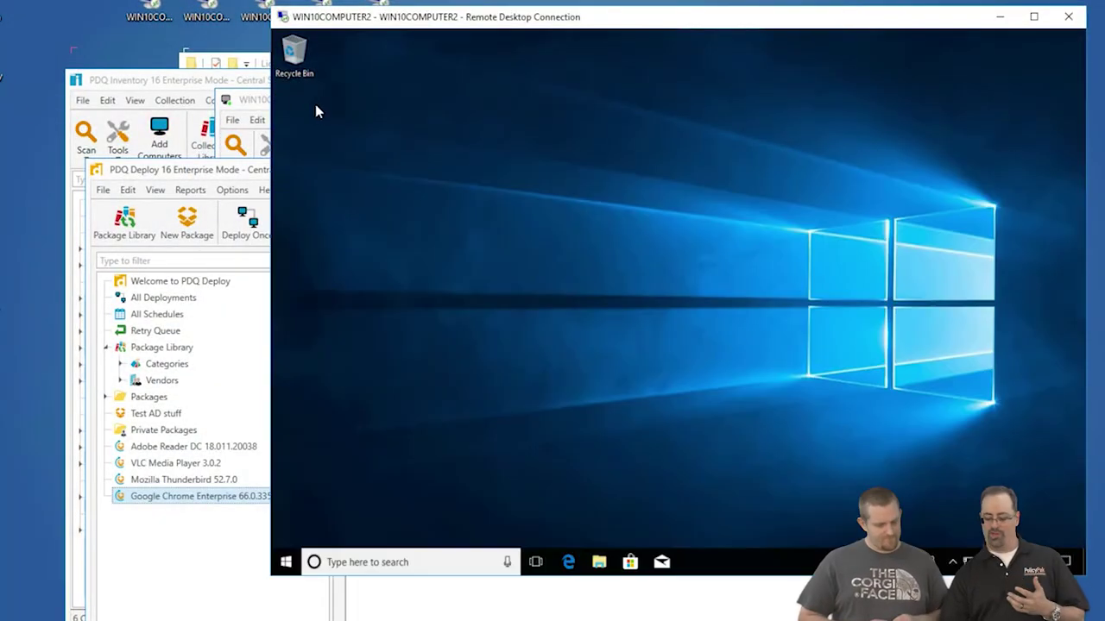
{"action": "left_click", "coordinate": [285, 565]}
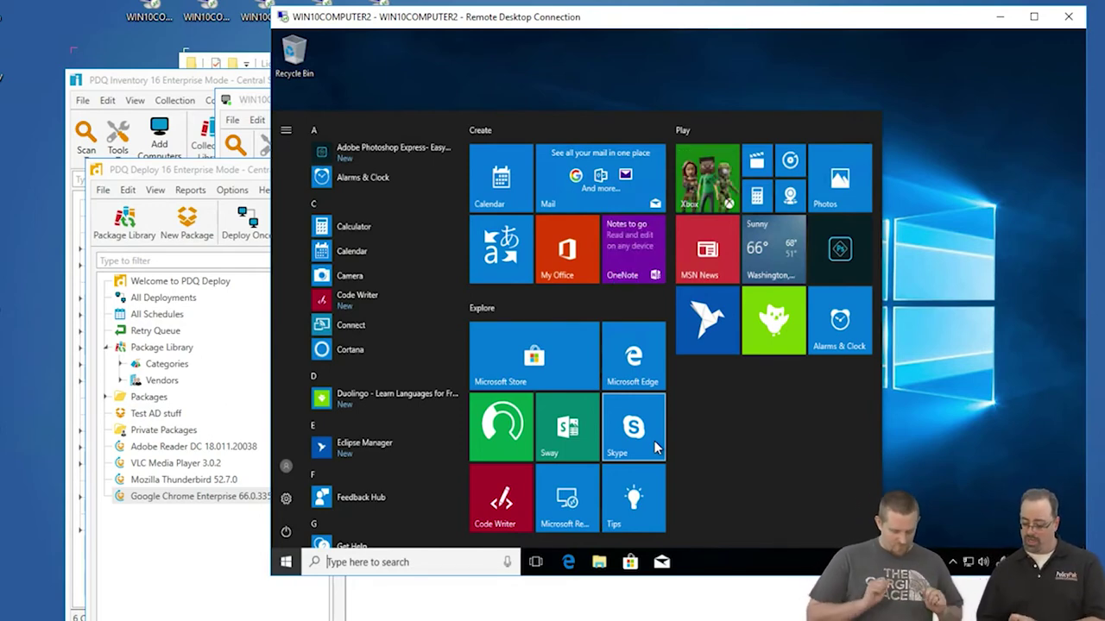
{"action": "left_click", "coordinate": [248, 173]}
{"action": "left_click_drag", "start_coordinate": [316, 175], "coordinate": [317, 114]}
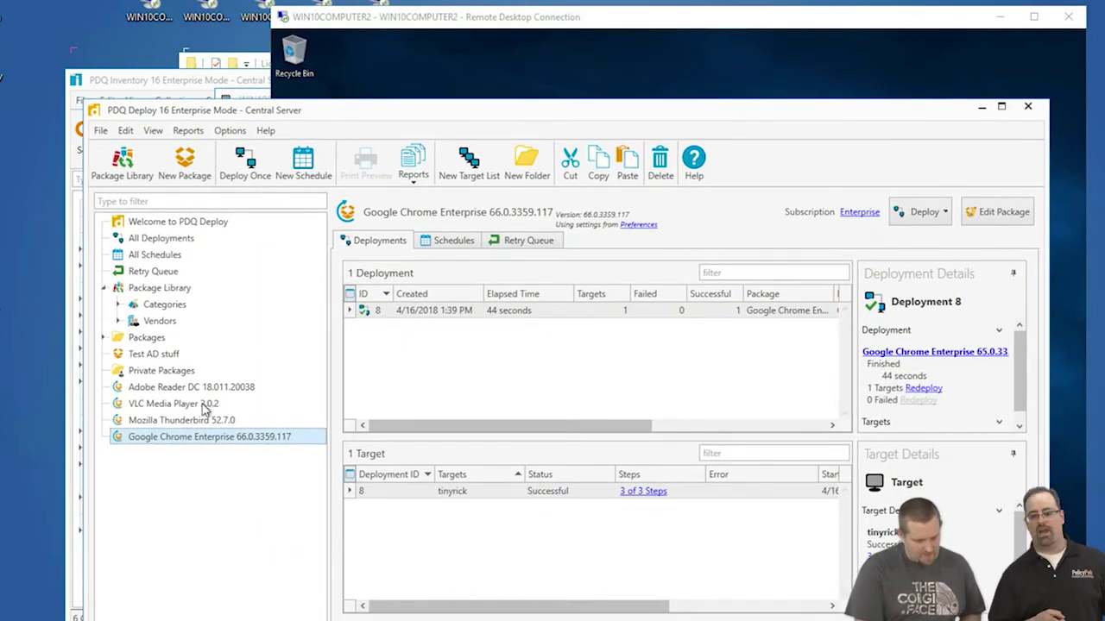
Deploy Adobe Reader DC, VLC, Thunderbird and Chrome Enterprise once to win10computer2, immediately.
{"action": "left_click", "coordinate": [177, 388]}
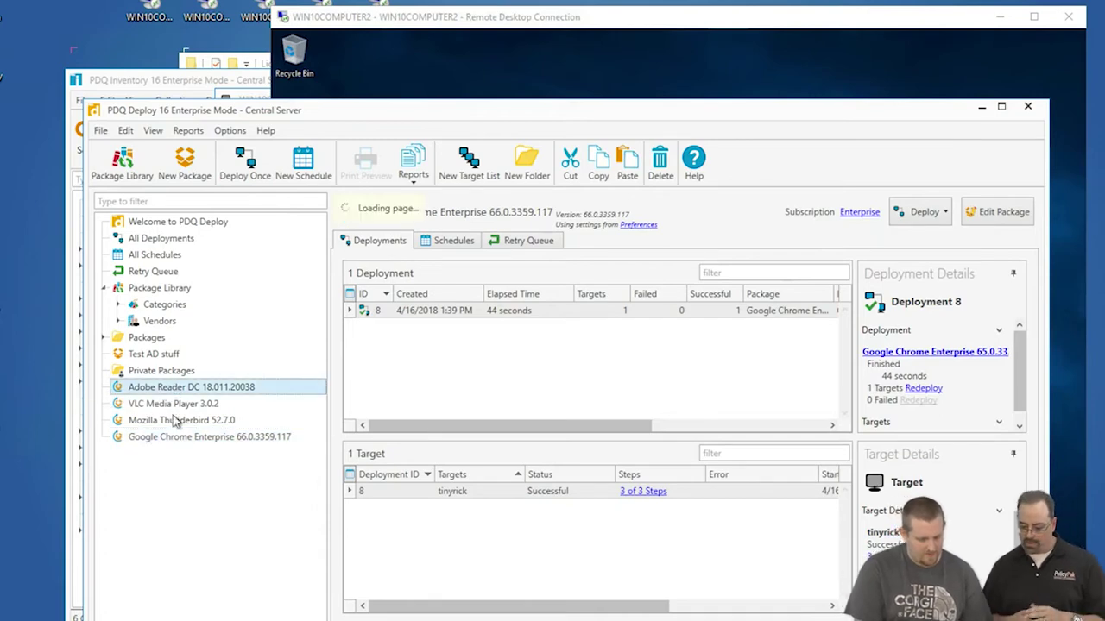
{"action": "left_click", "coordinate": [182, 439], "text": "shift"}
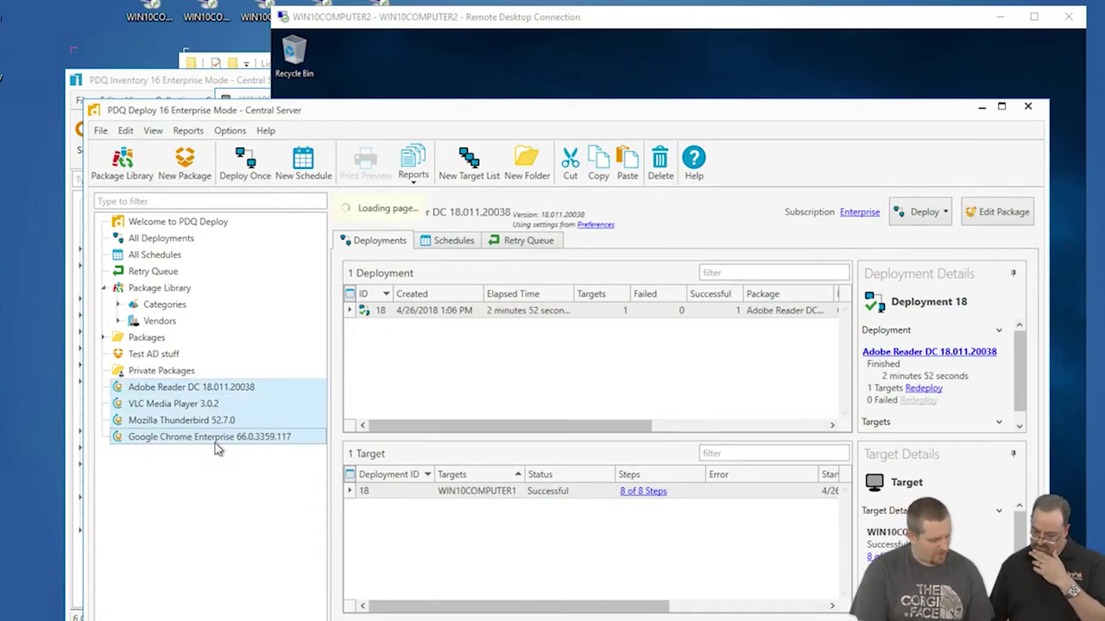
{"action": "left_click", "coordinate": [244, 162]}
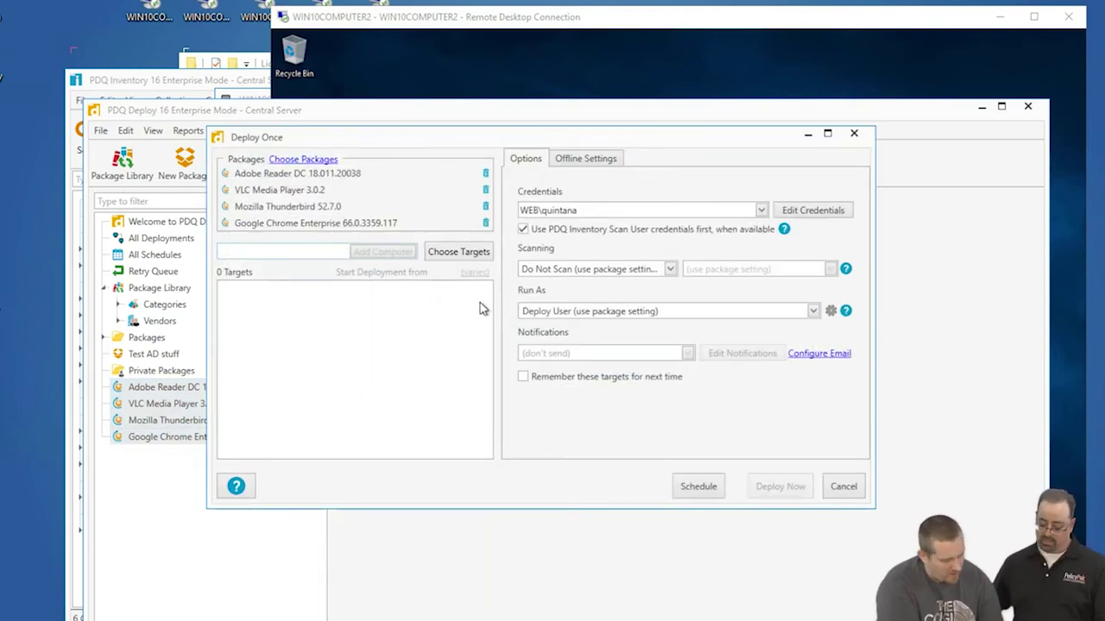
{"action": "type", "text": "win10"}
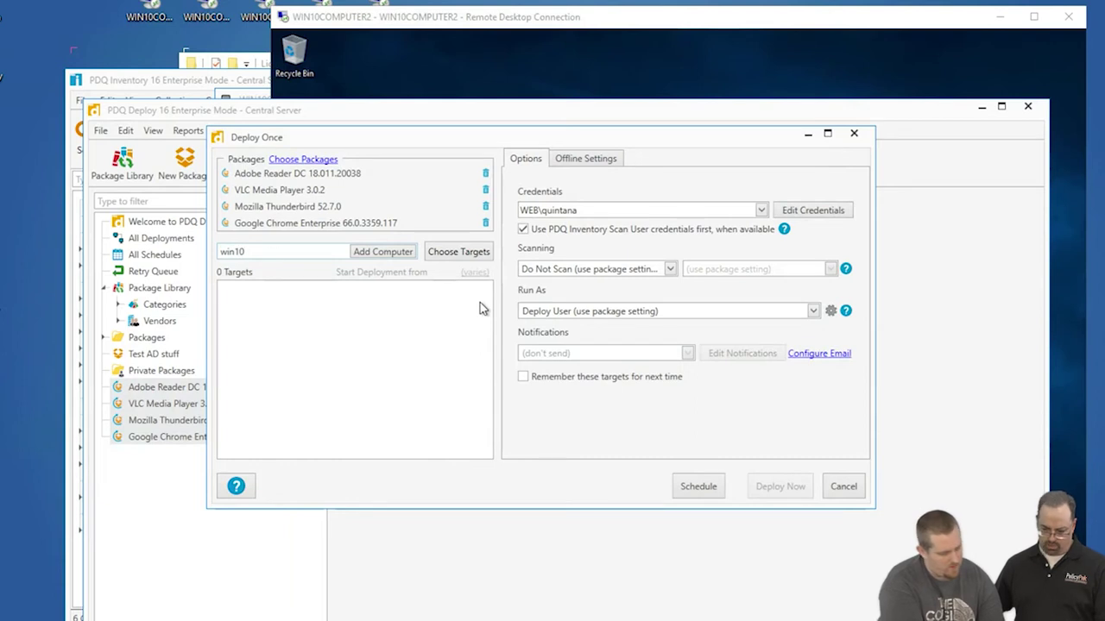
{"action": "type", "text": "comp"}
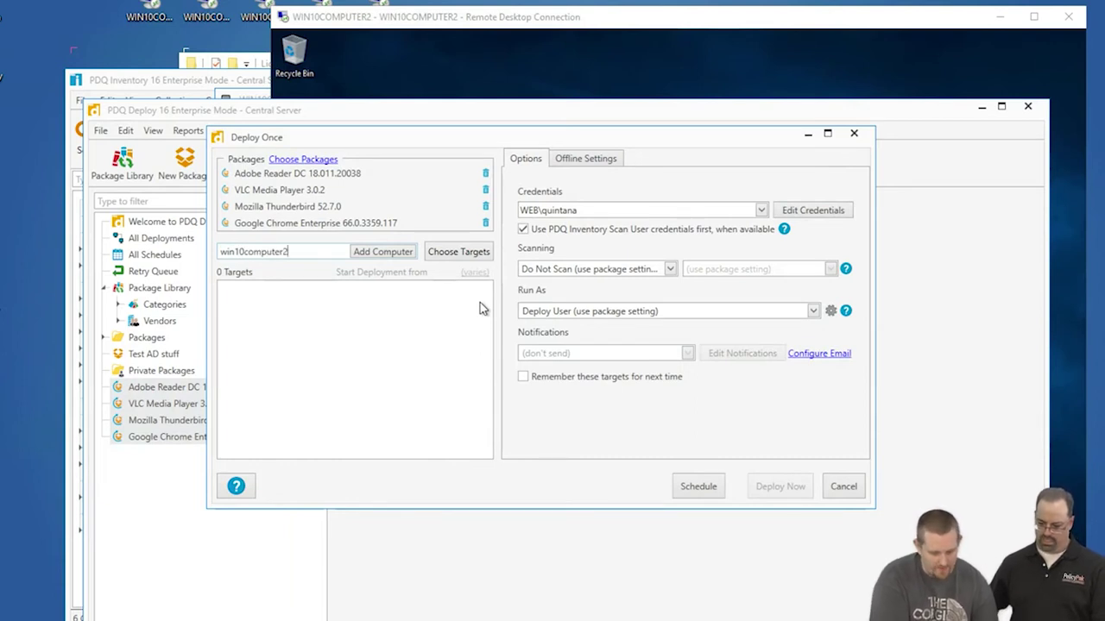
{"action": "type", "text": "uter2"}
{"action": "key", "text": "Return"}
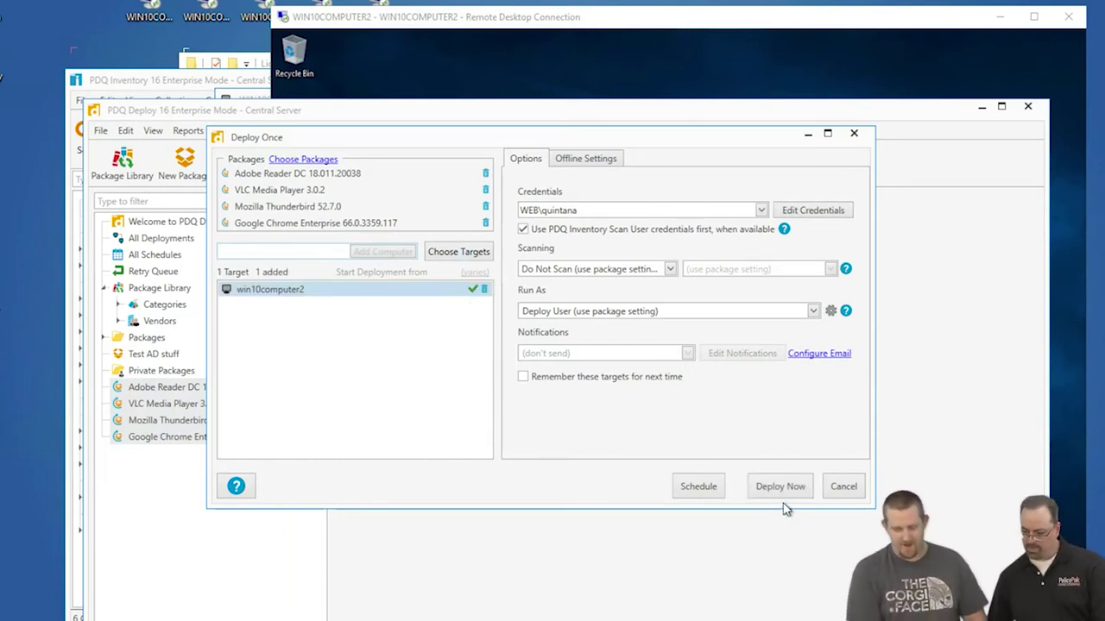
{"action": "left_click", "coordinate": [787, 490]}
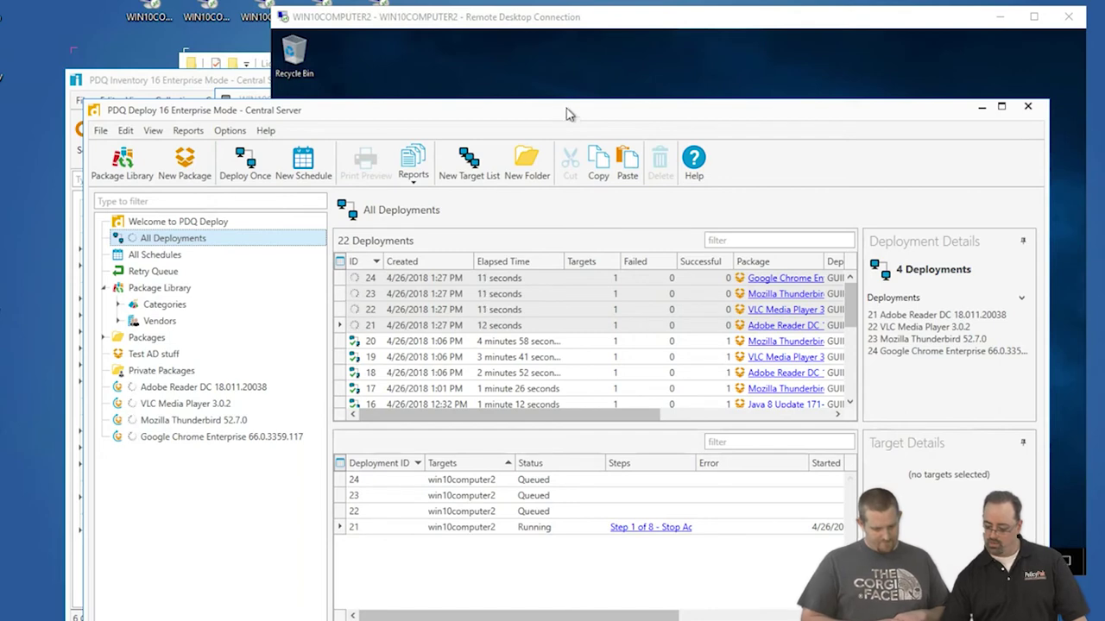
{"action": "left_click", "coordinate": [557, 80]}
{"action": "key", "text": "super"}
{"action": "key", "text": "super"}
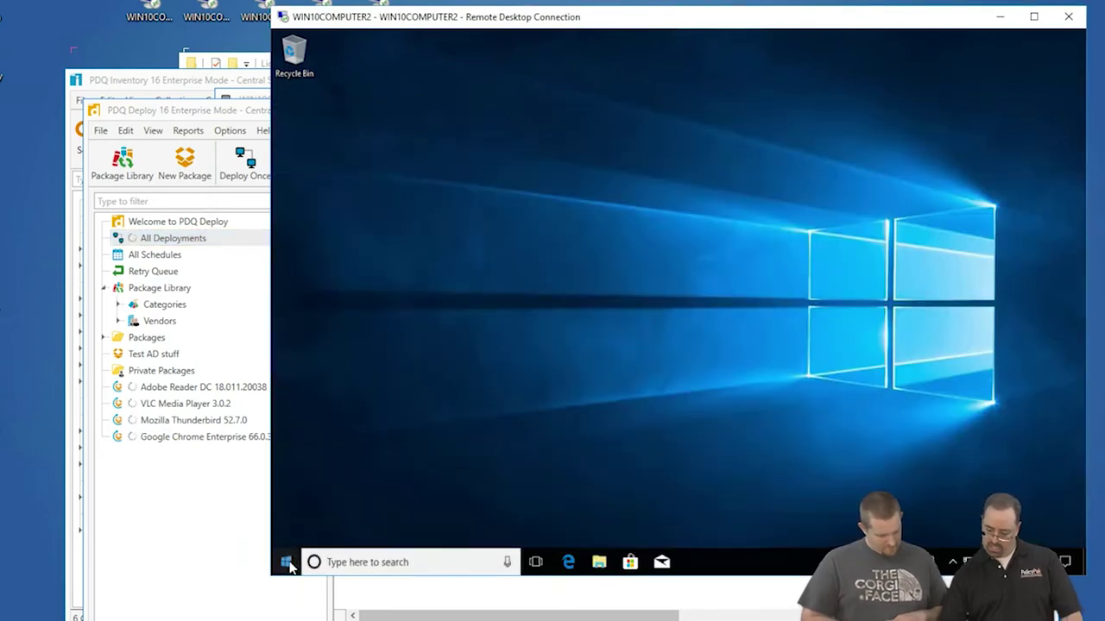
Open the client's Start menu and scroll through its app list.
{"action": "left_click", "coordinate": [288, 564]}
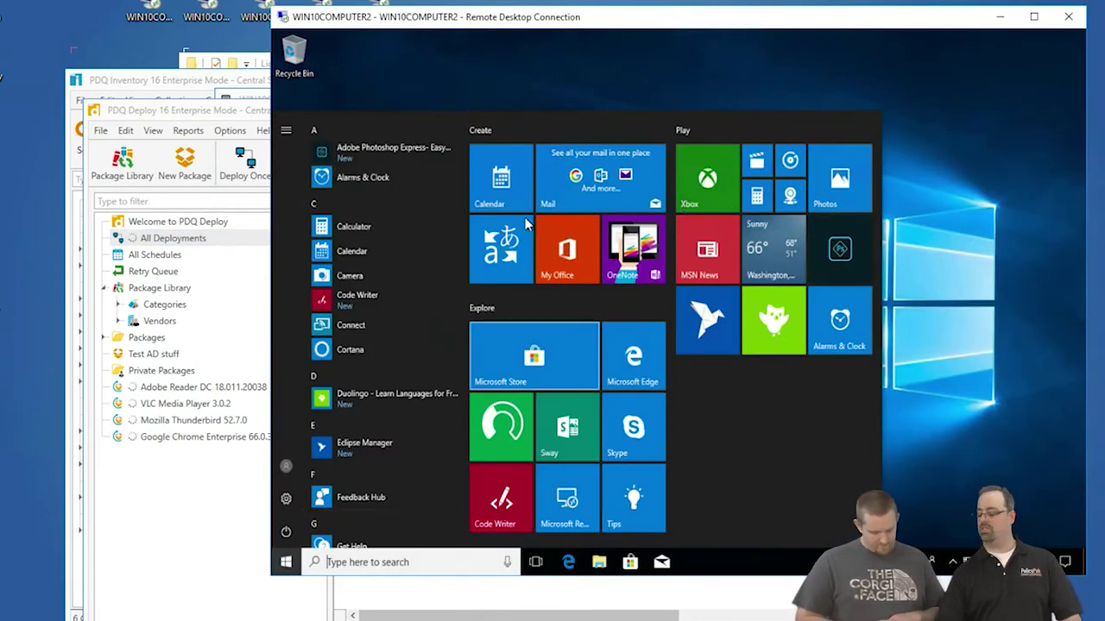
{"action": "scroll", "coordinate": [389, 296], "scroll_direction": "down", "scroll_amount": 4}
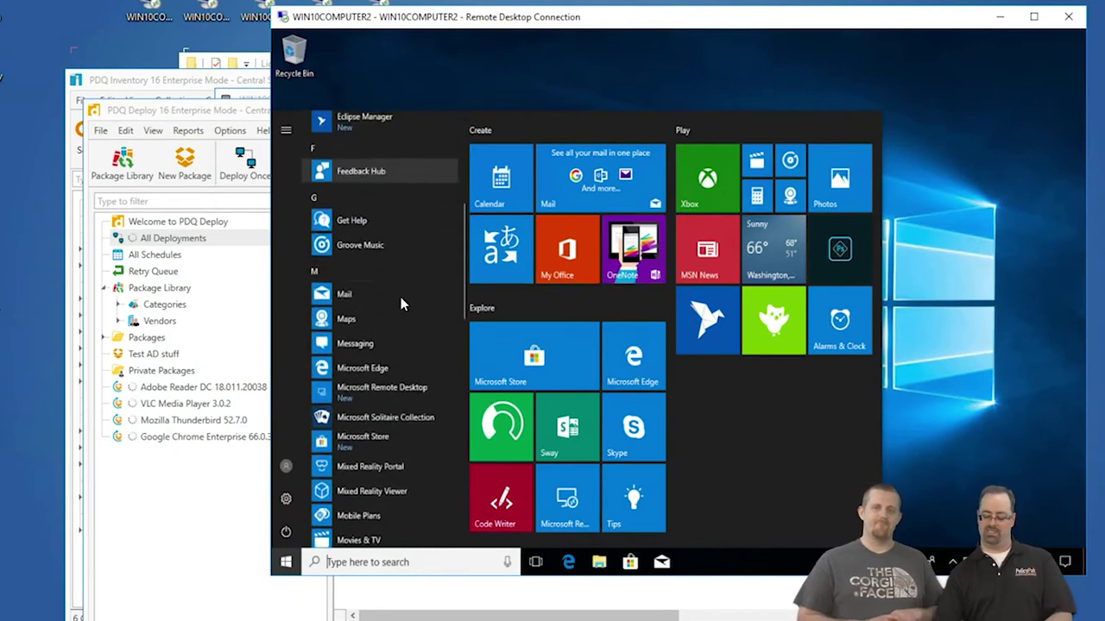
{"action": "scroll", "coordinate": [400, 297], "scroll_direction": "down", "scroll_amount": 3}
{"action": "scroll", "coordinate": [387, 292], "scroll_direction": "up", "scroll_amount": 10}
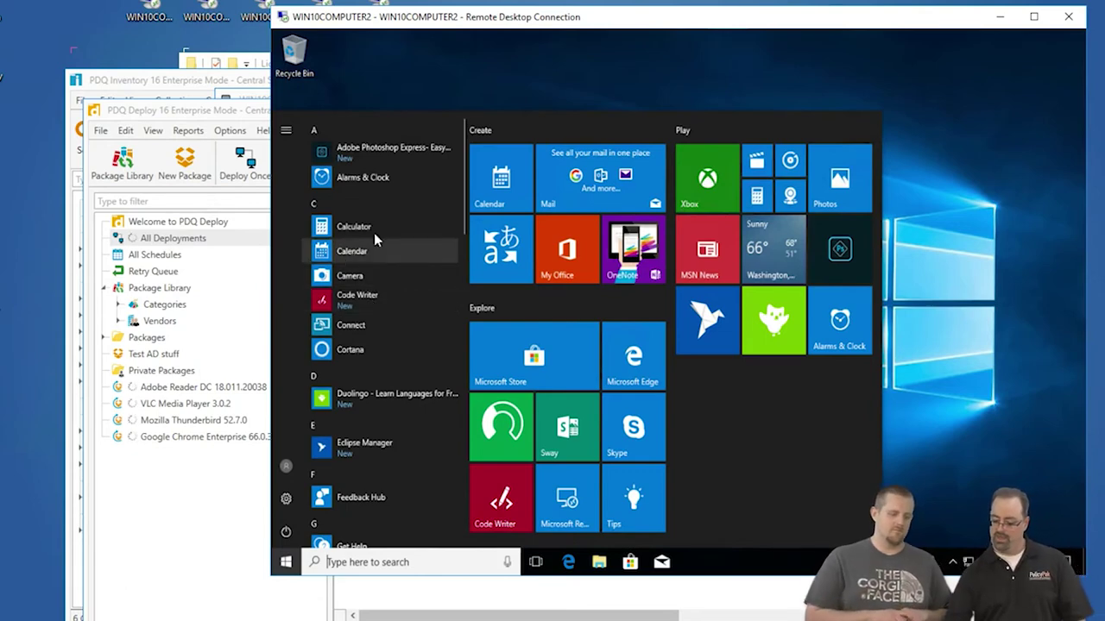
Open Control Panel via 'con' search, view Programs and Features, then close it.
{"action": "left_click", "coordinate": [505, 84]}
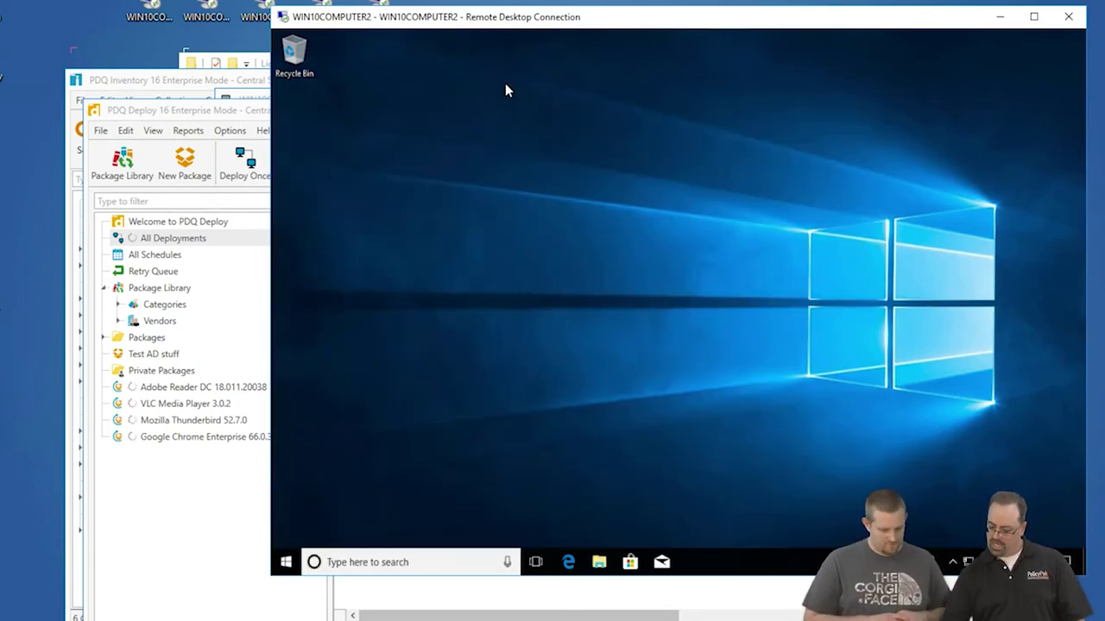
{"action": "left_click", "coordinate": [285, 562]}
{"action": "type", "text": "con"}
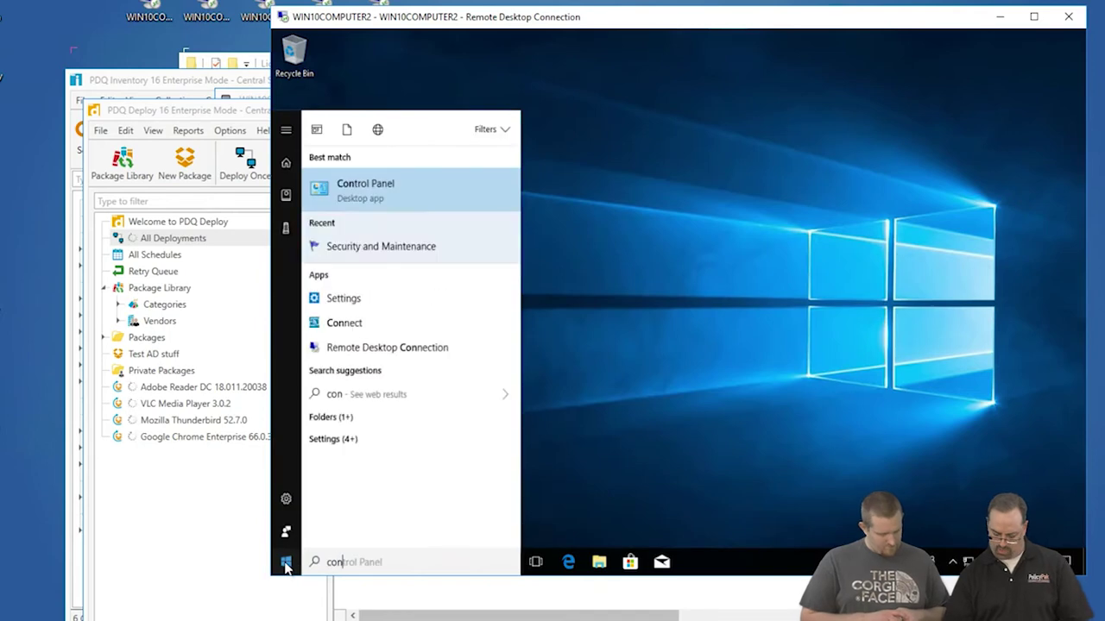
{"action": "key", "text": "Return"}
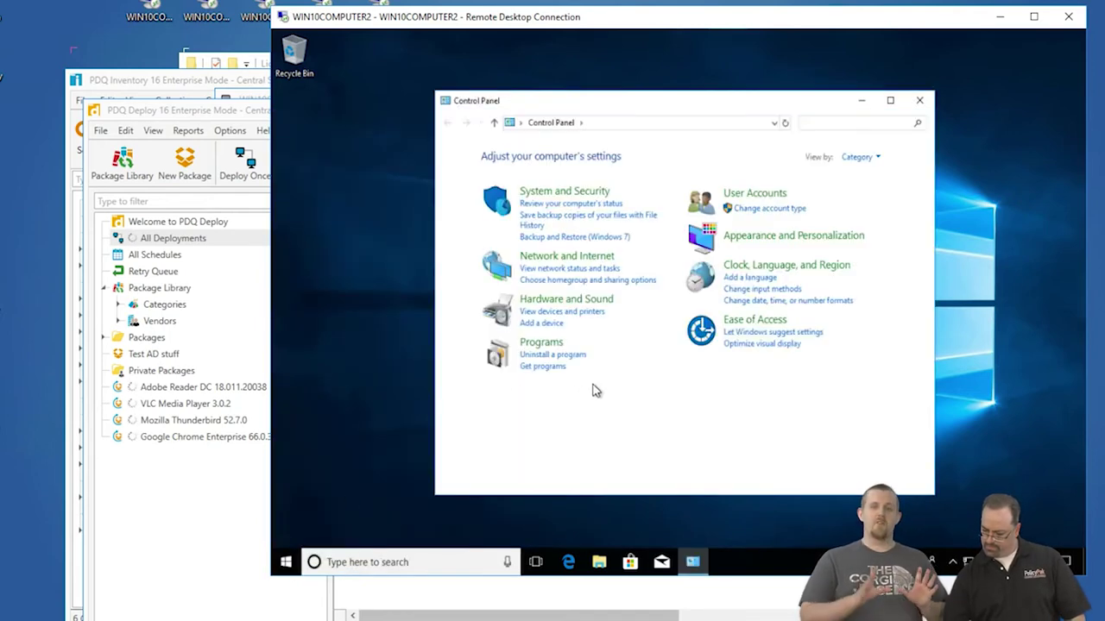
{"action": "left_click", "coordinate": [539, 343]}
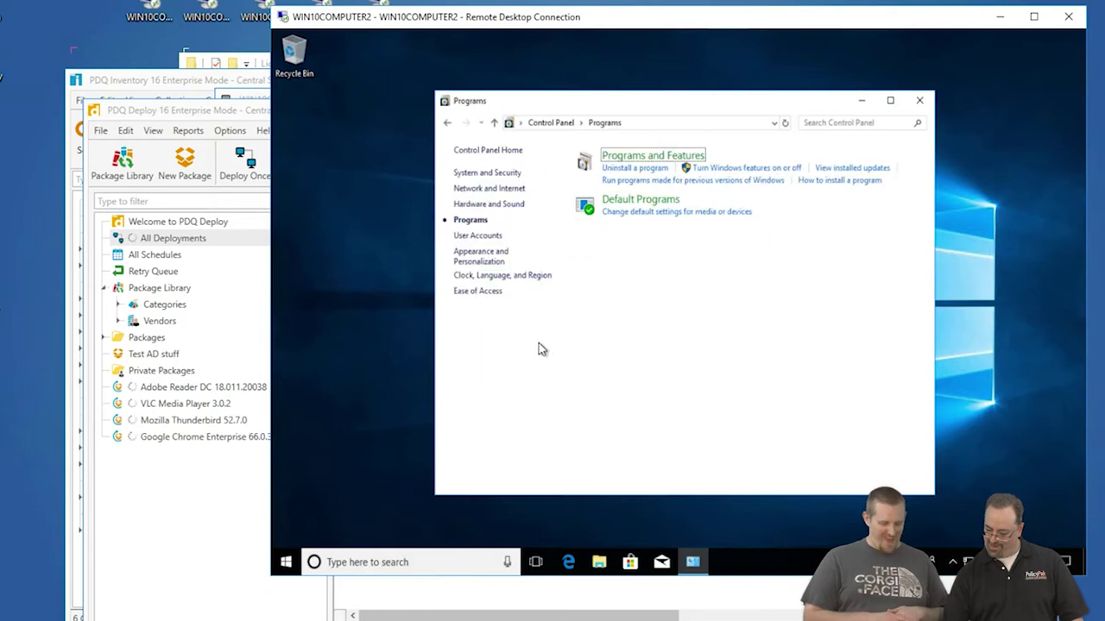
{"action": "left_click", "coordinate": [638, 168]}
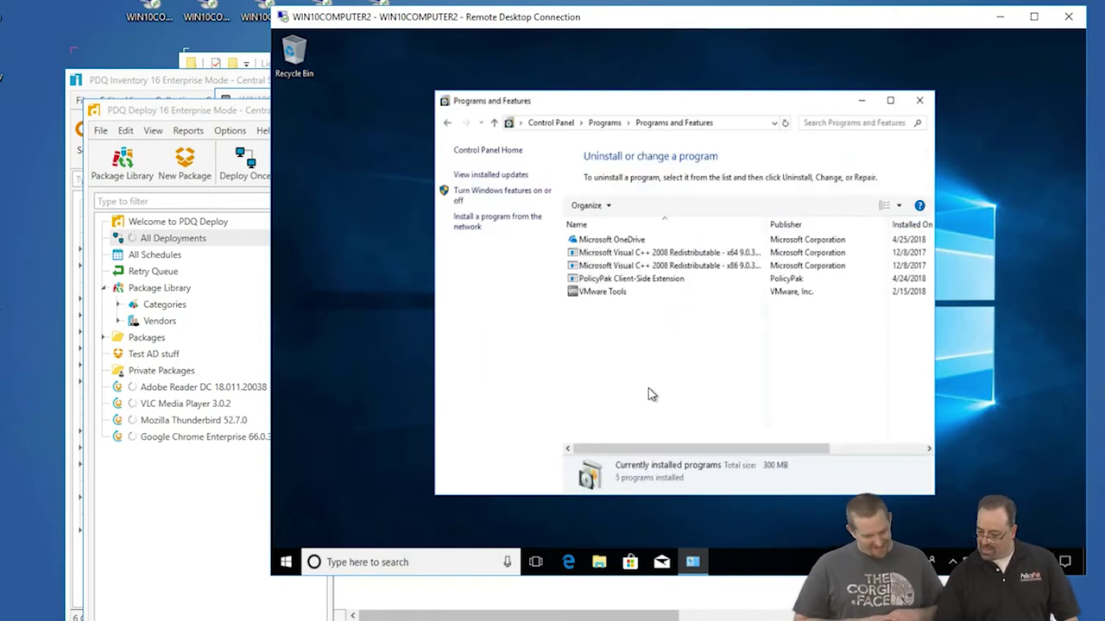
{"action": "left_click", "coordinate": [919, 101]}
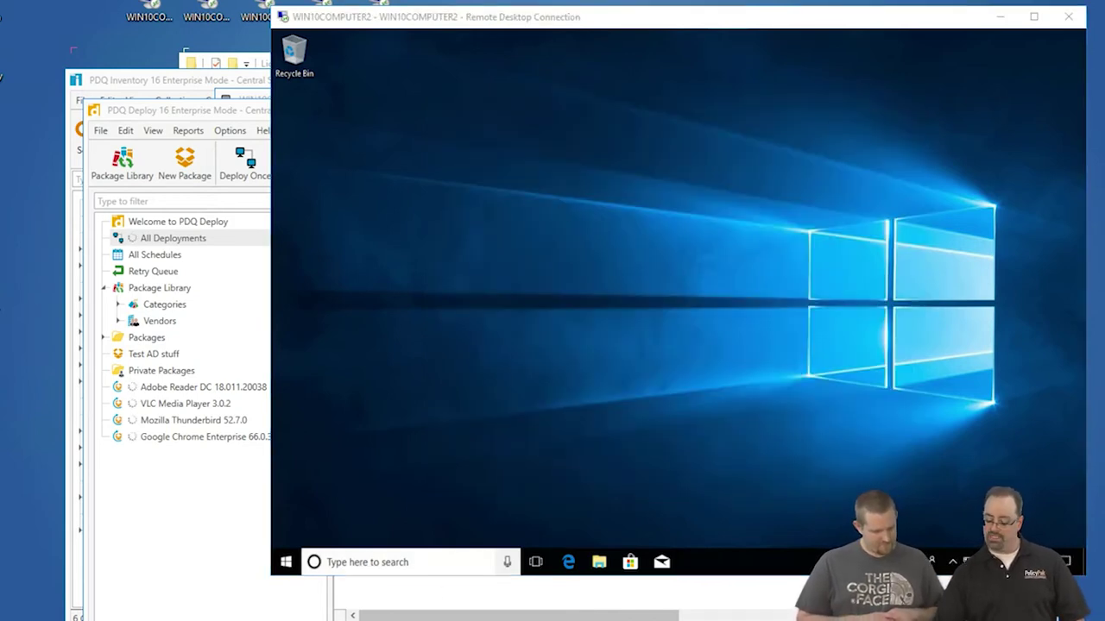
{"action": "key", "text": "alt+Tab"}
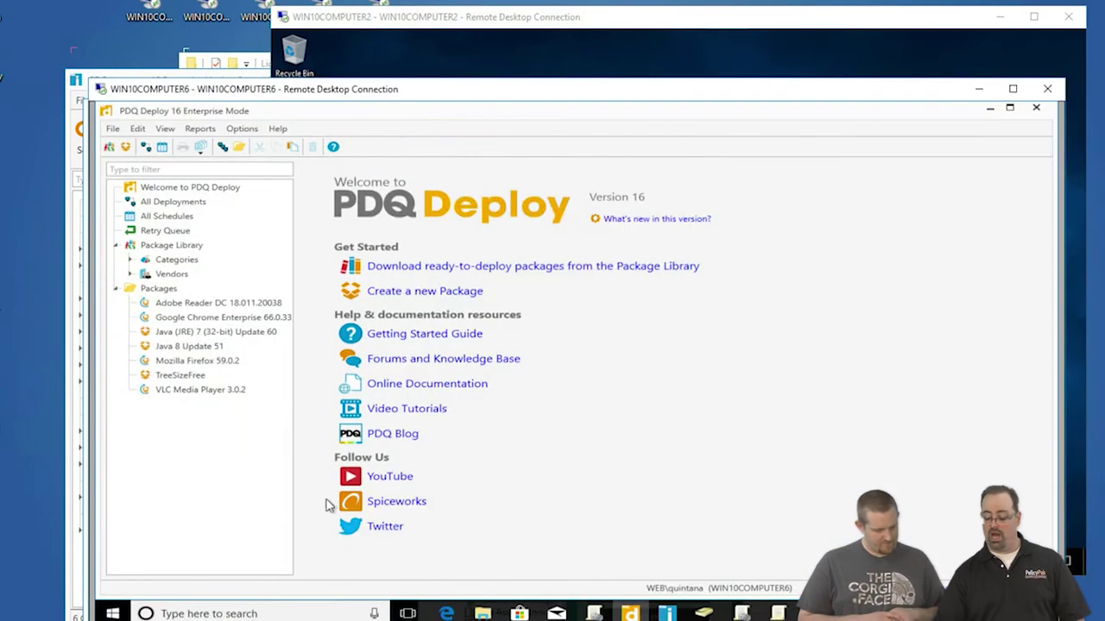
Create and link a GPO named 'Start Screen for ENgineers' on the WEB_Engineers OU.
{"action": "left_click", "coordinate": [990, 109]}
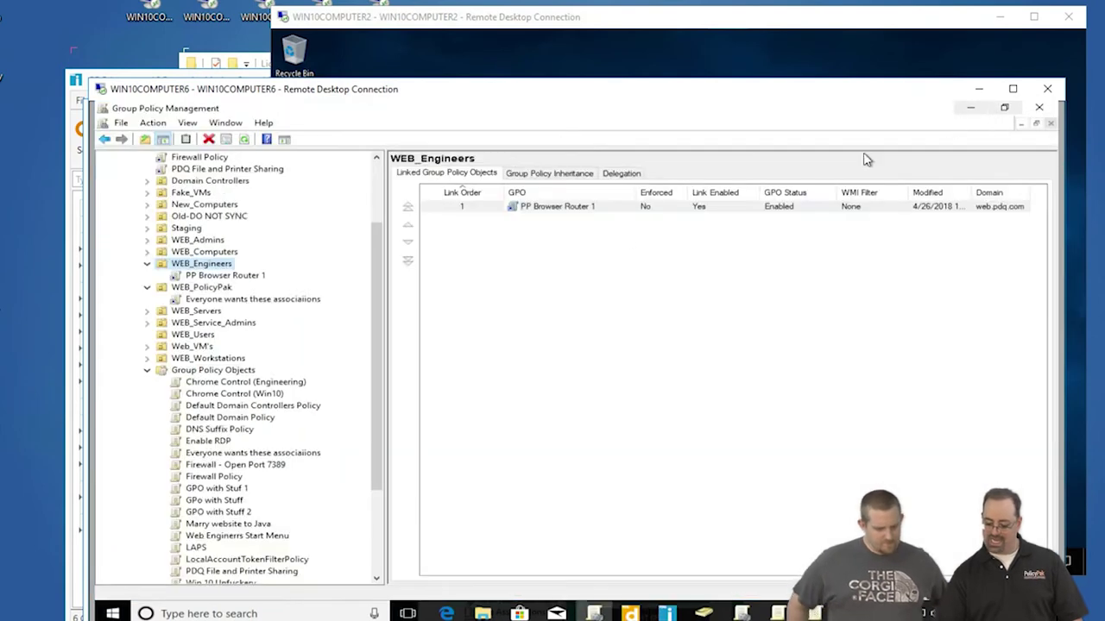
{"action": "right_click", "coordinate": [207, 292]}
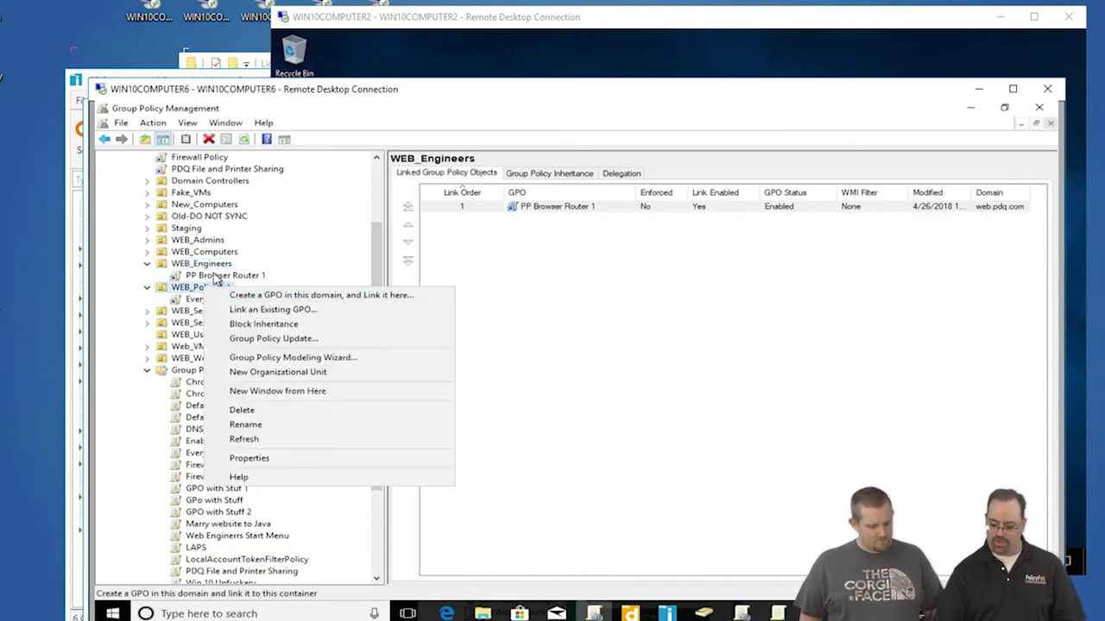
{"action": "right_click", "coordinate": [212, 266]}
{"action": "left_click", "coordinate": [228, 275]}
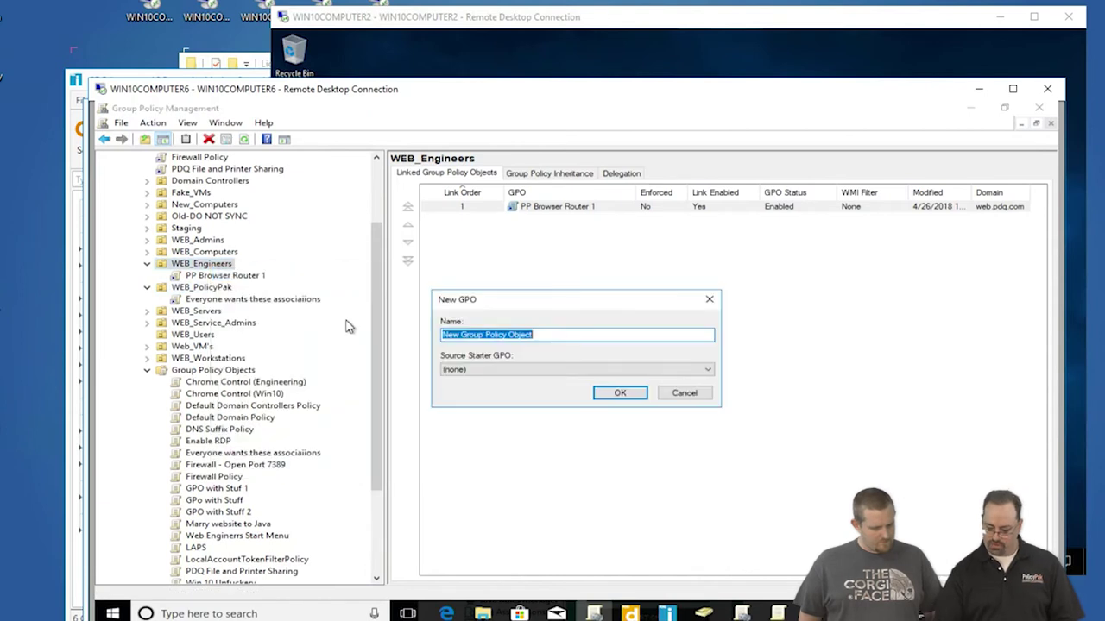
{"action": "type", "text": "Sta"}
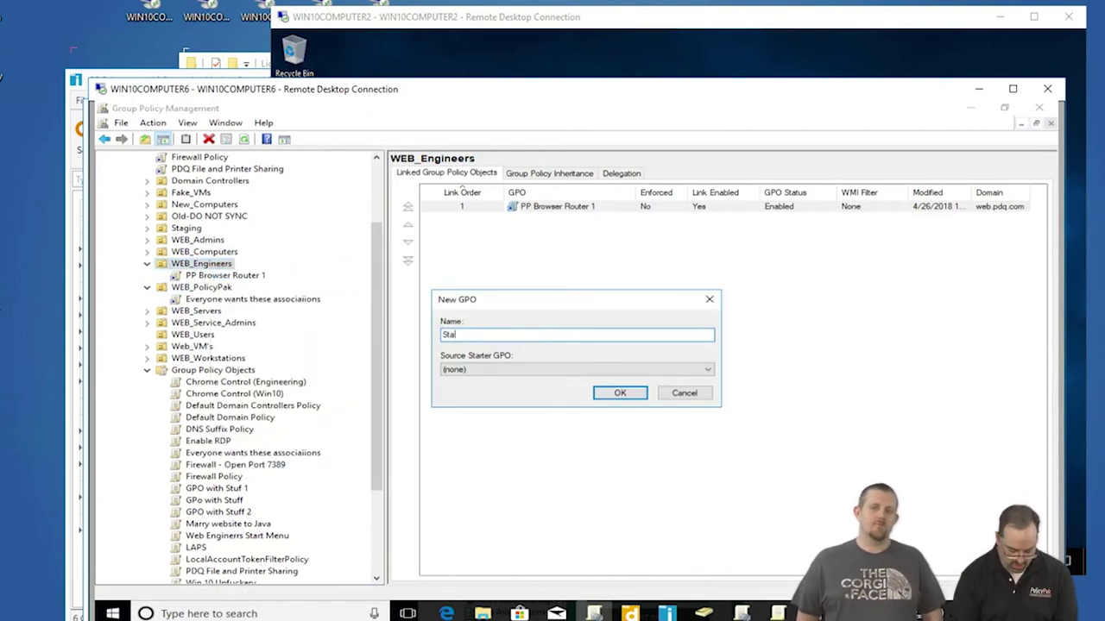
{"action": "type", "text": "rt Screen f"}
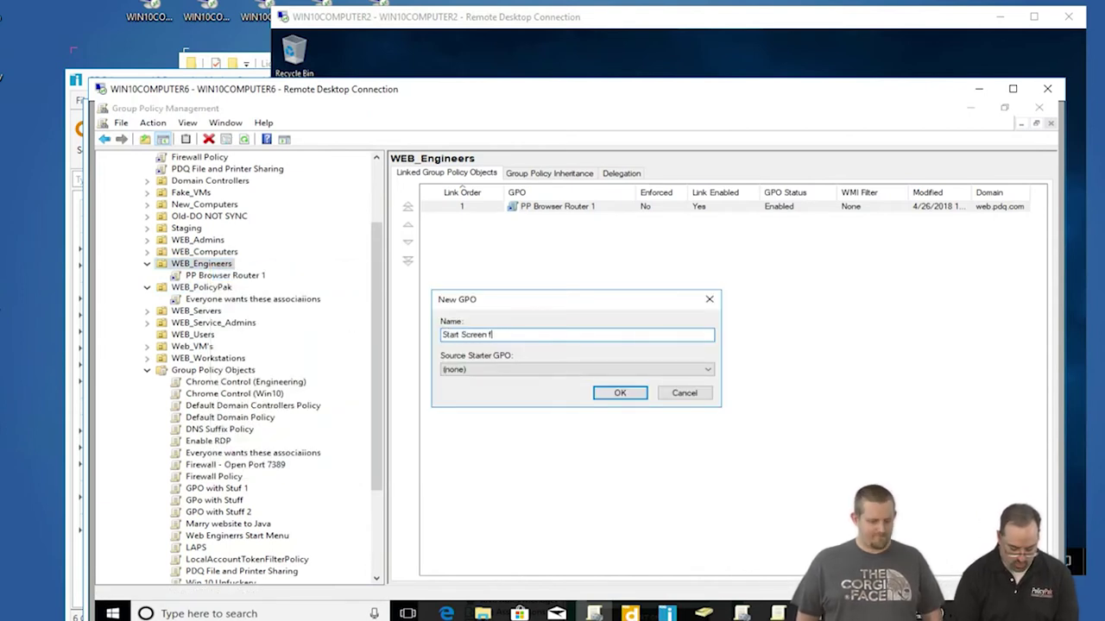
{"action": "type", "text": "or ENgineers"}
{"action": "key", "text": "Return"}
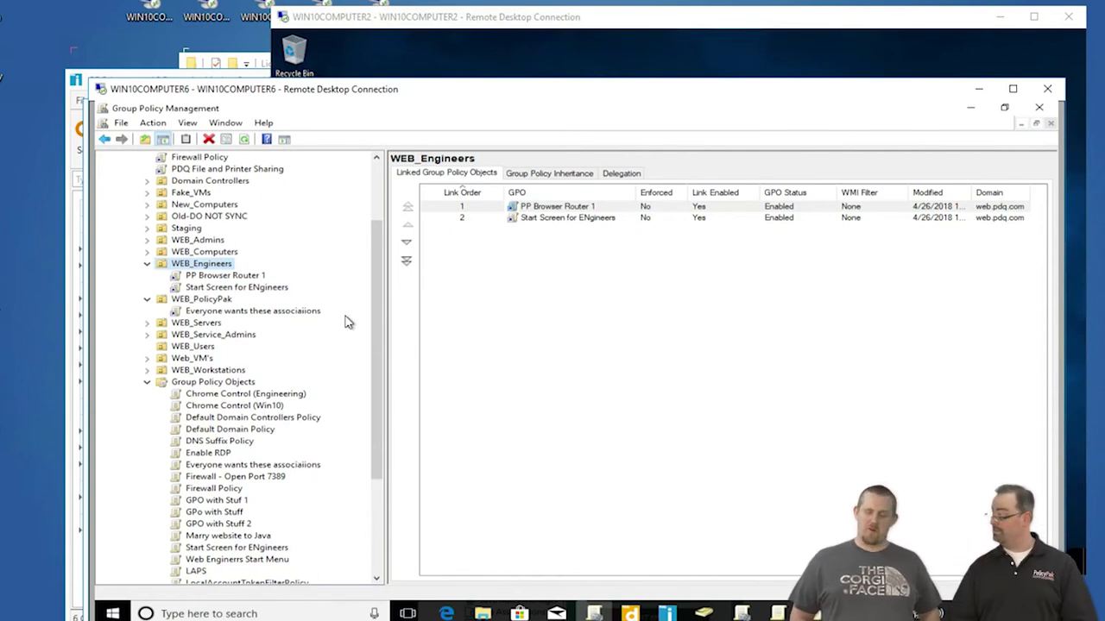
{"action": "right_click", "coordinate": [227, 289]}
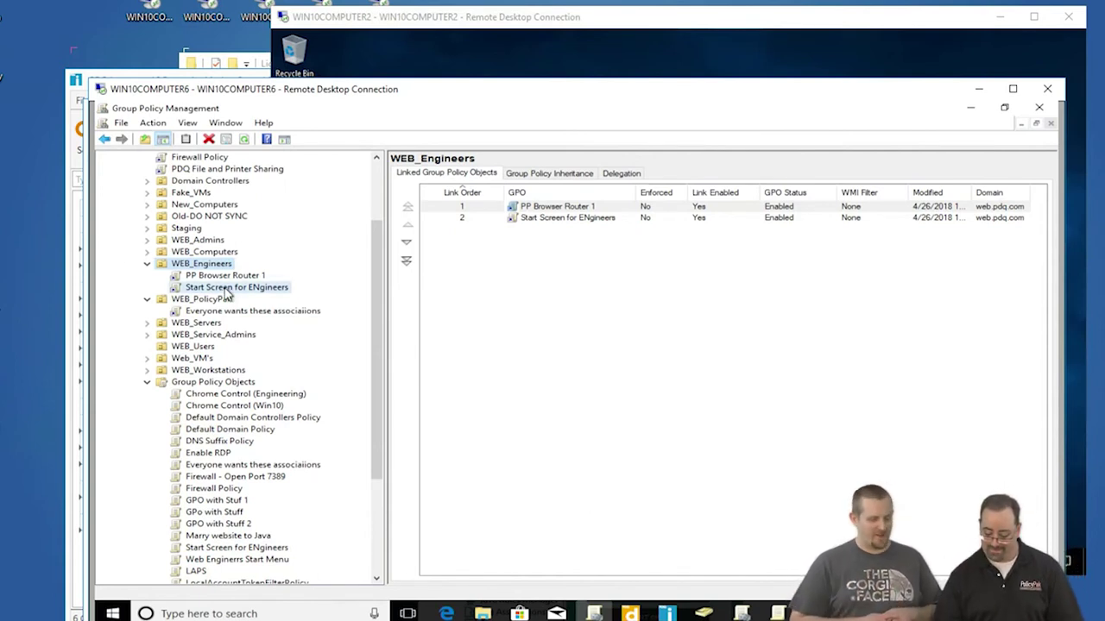
Edit the GPO maximized and go to User Configuration > PolicyPak > Start Screen Manager for Windows 10.
{"action": "left_click", "coordinate": [244, 296]}
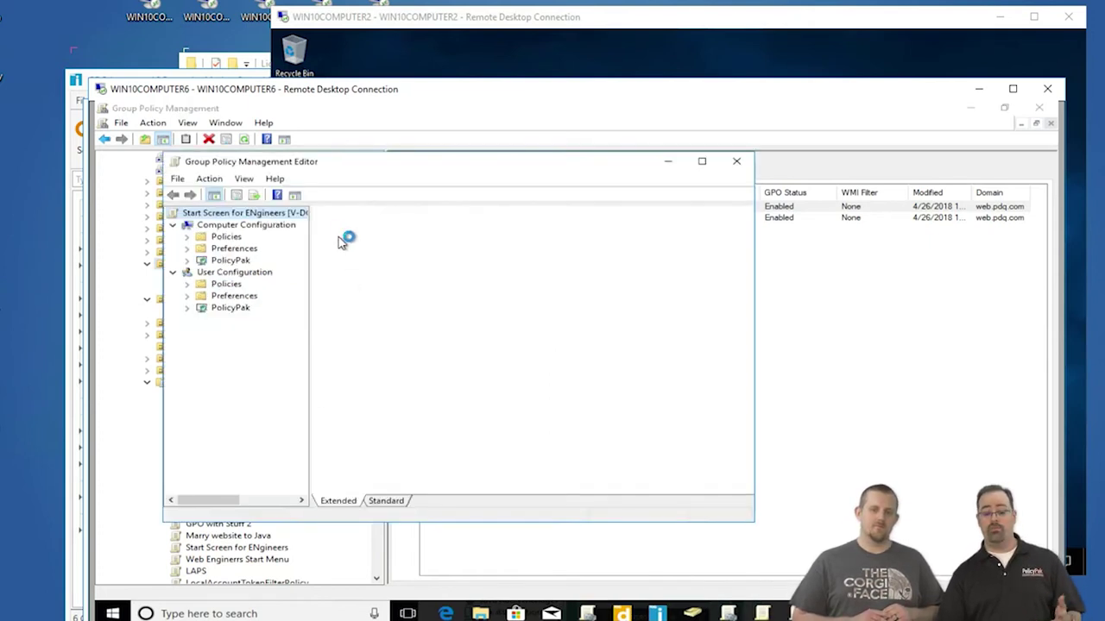
{"action": "double_click", "coordinate": [344, 170]}
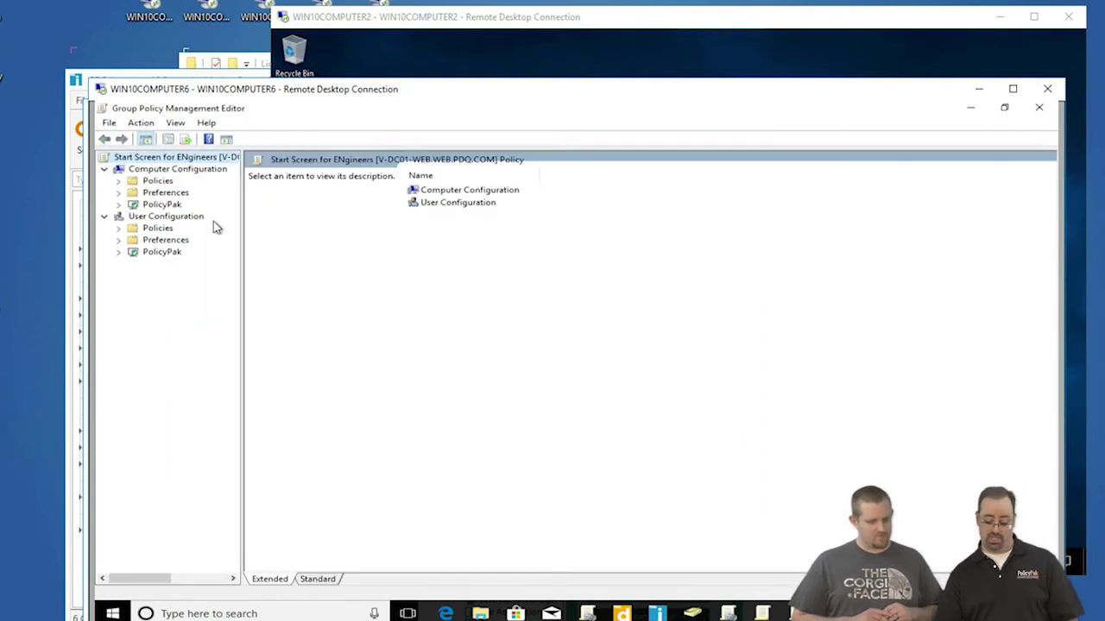
{"action": "left_click", "coordinate": [118, 251]}
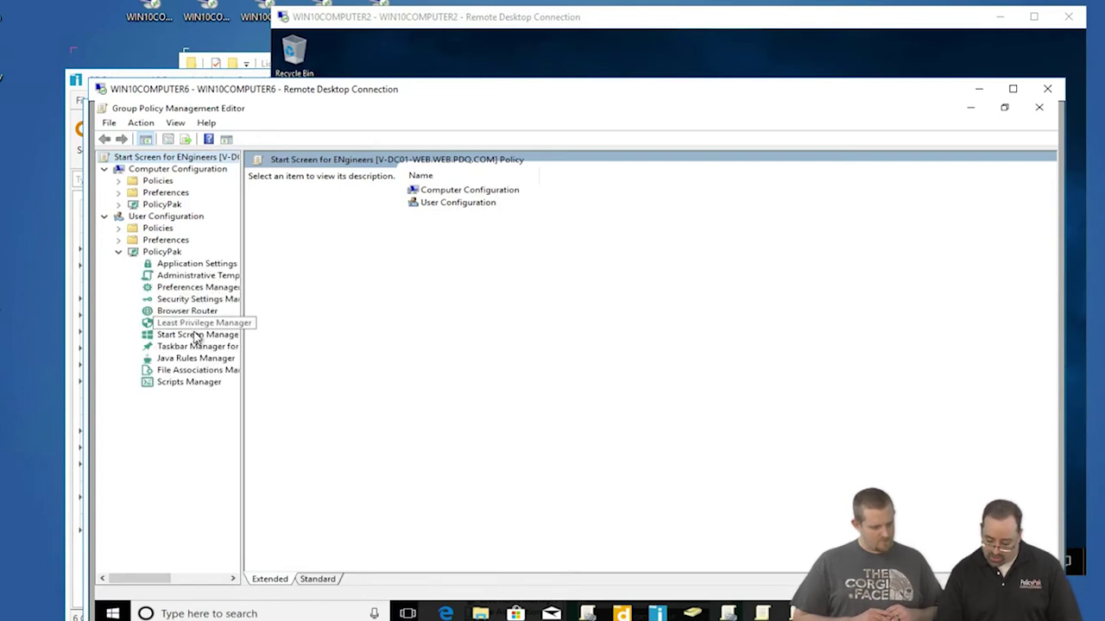
{"action": "left_click", "coordinate": [194, 338]}
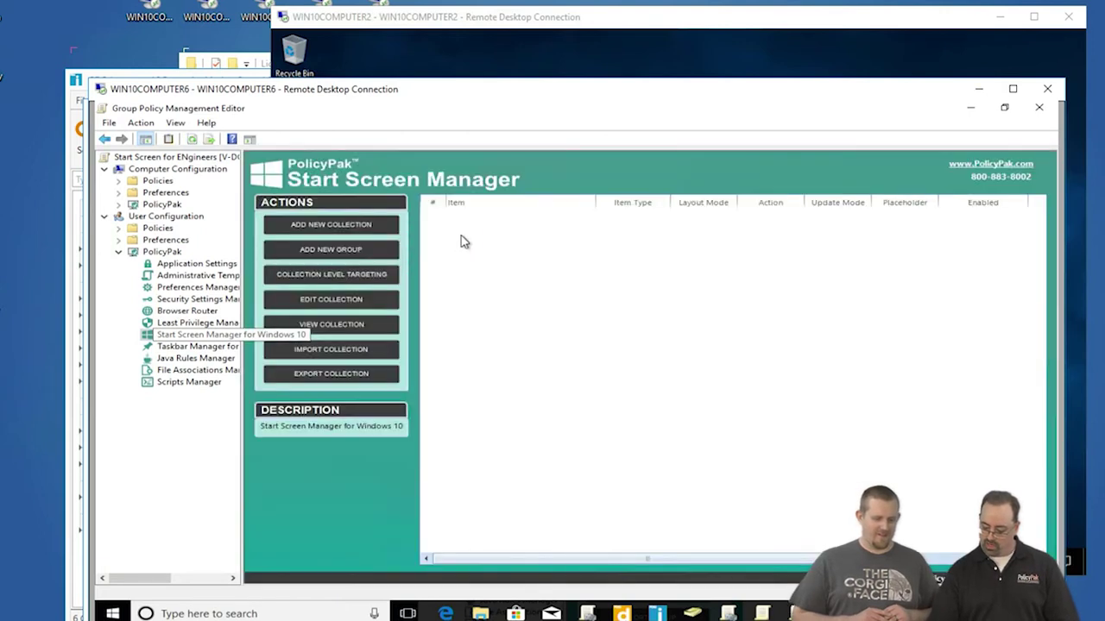
Add a new collection, Collection 1, using FULL (REPLACE) layout mode.
{"action": "right_click", "coordinate": [480, 245]}
{"action": "mouse_move", "coordinate": [613, 245]}
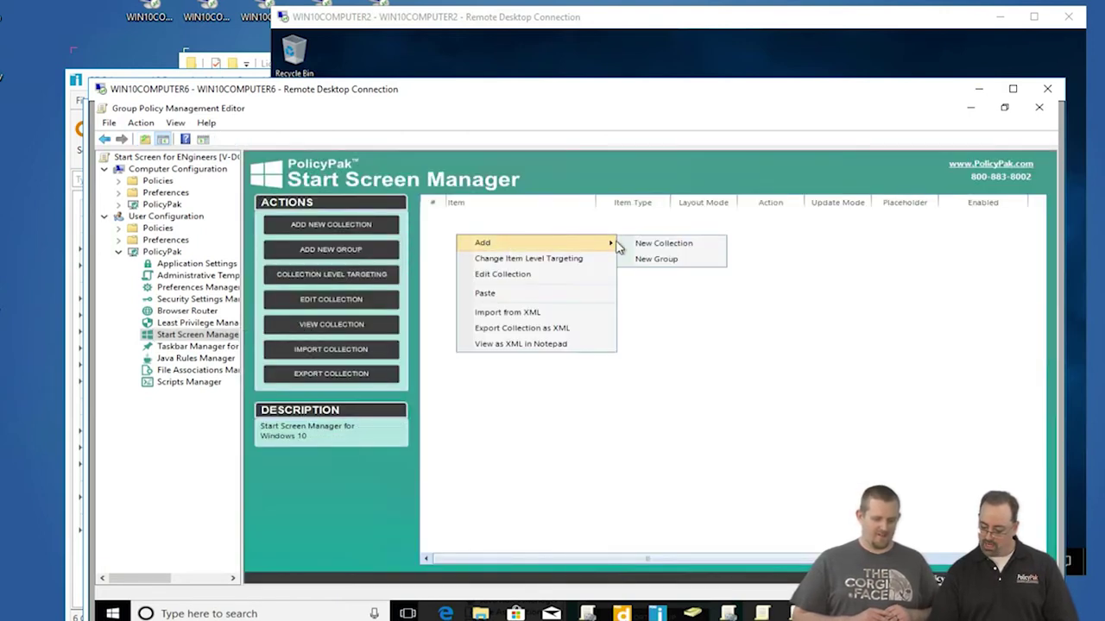
{"action": "left_click", "coordinate": [662, 243]}
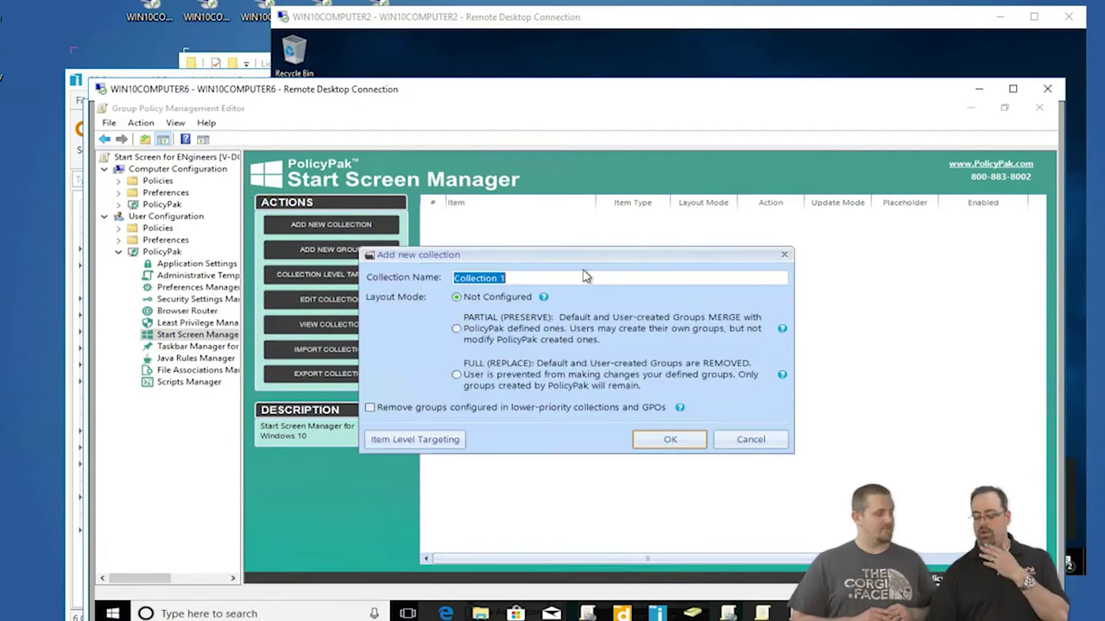
{"action": "left_click", "coordinate": [484, 337]}
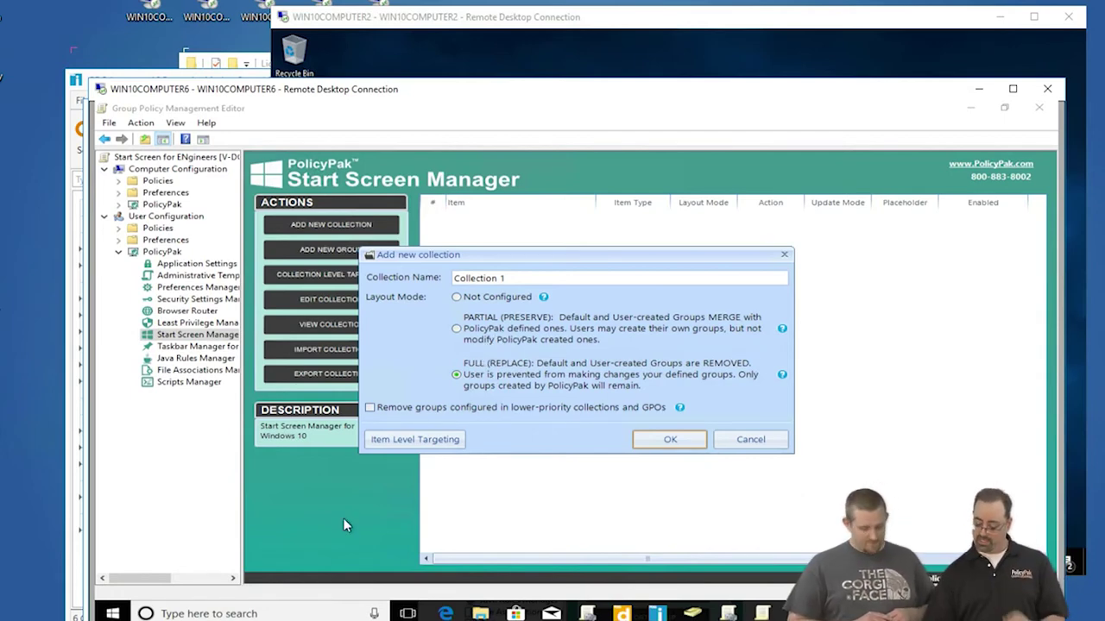
{"action": "left_click", "coordinate": [656, 442]}
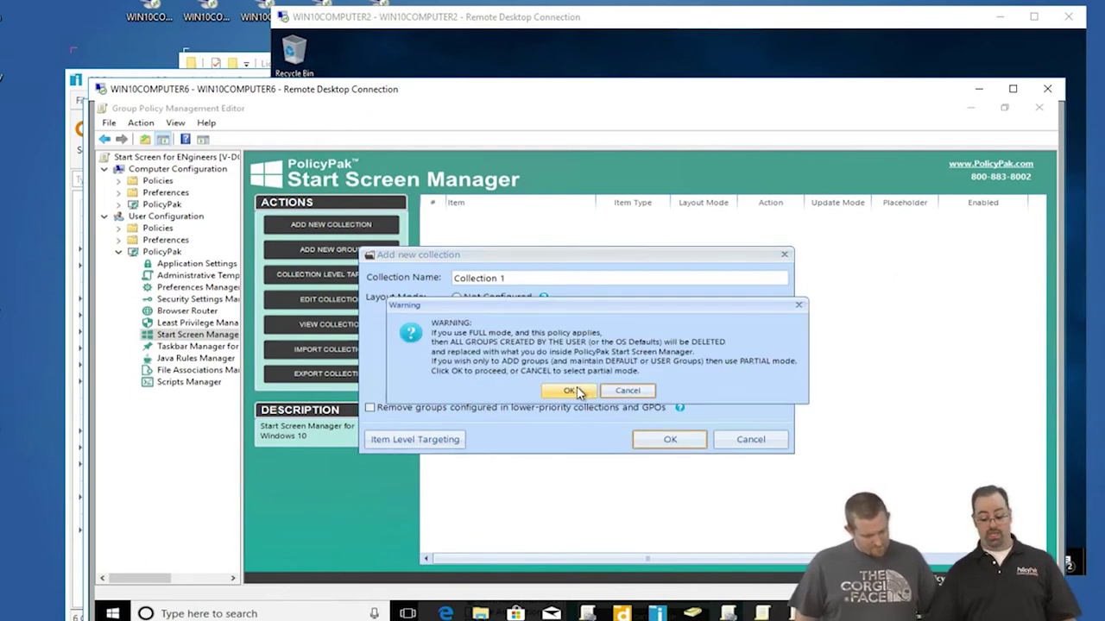
Accept the full-mode warning, open Collection 1 and add a Biz Apps tile group.
{"action": "left_click", "coordinate": [576, 392]}
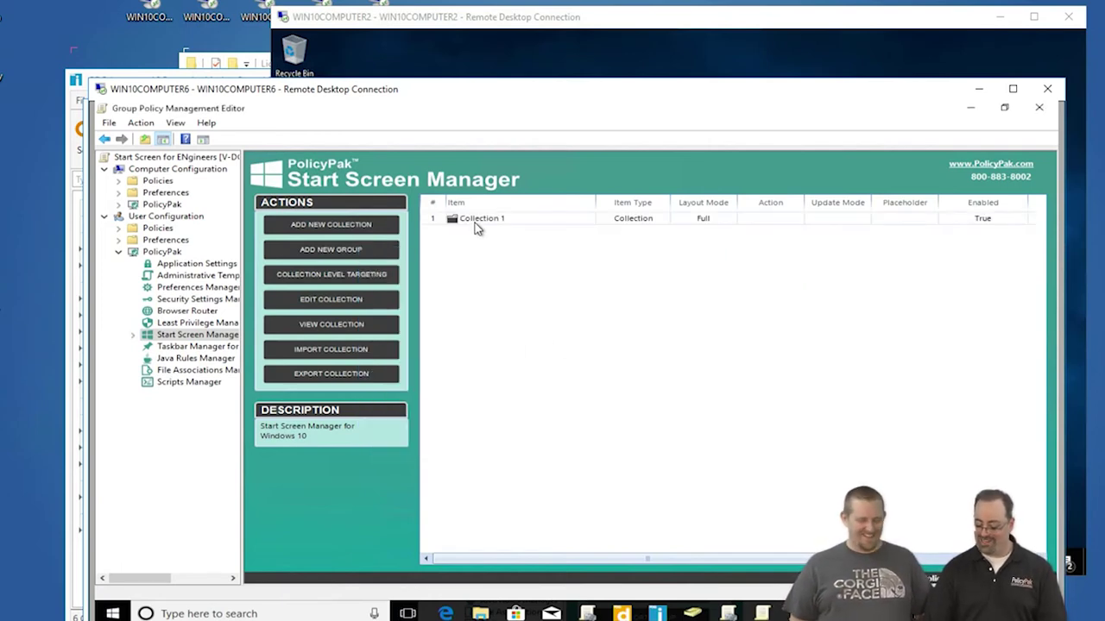
{"action": "double_click", "coordinate": [474, 226]}
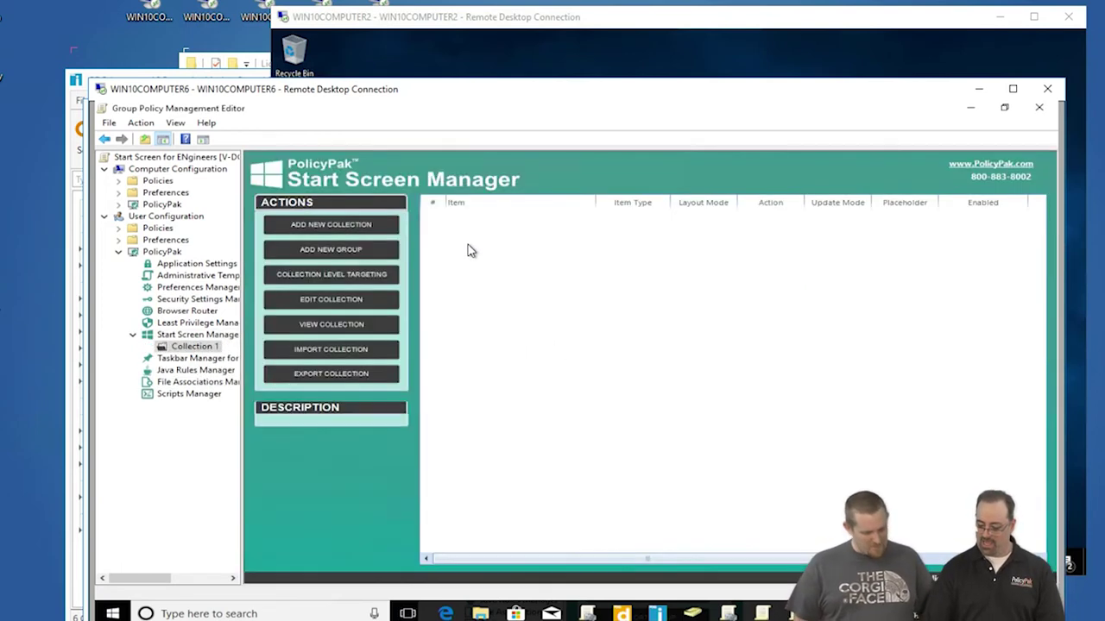
{"action": "right_click", "coordinate": [467, 249]}
{"action": "mouse_move", "coordinate": [493, 252]}
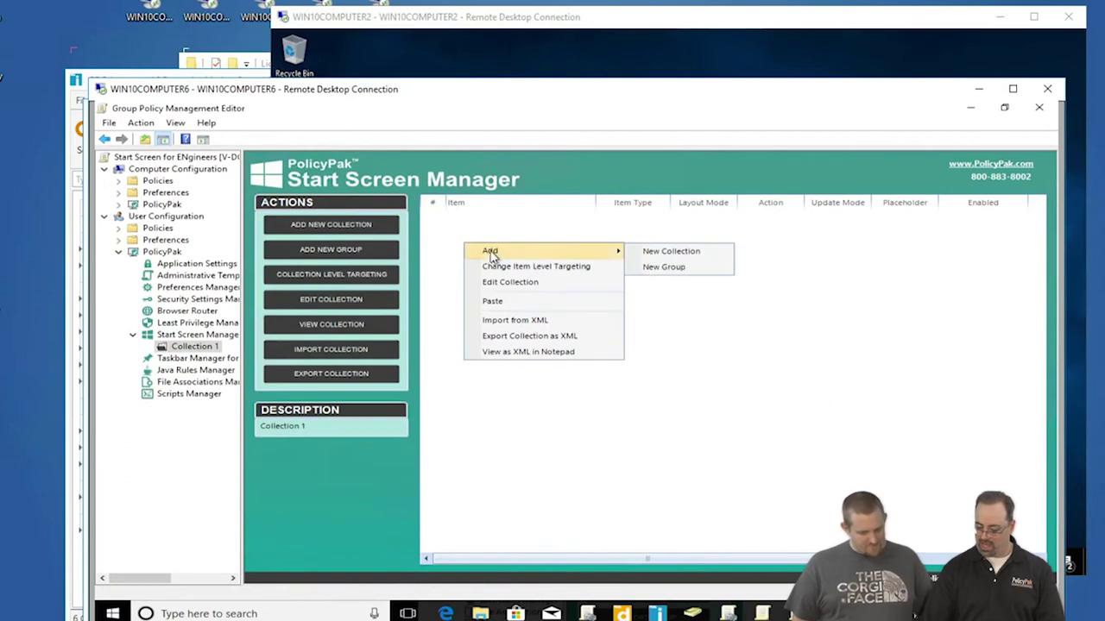
{"action": "left_click", "coordinate": [682, 268]}
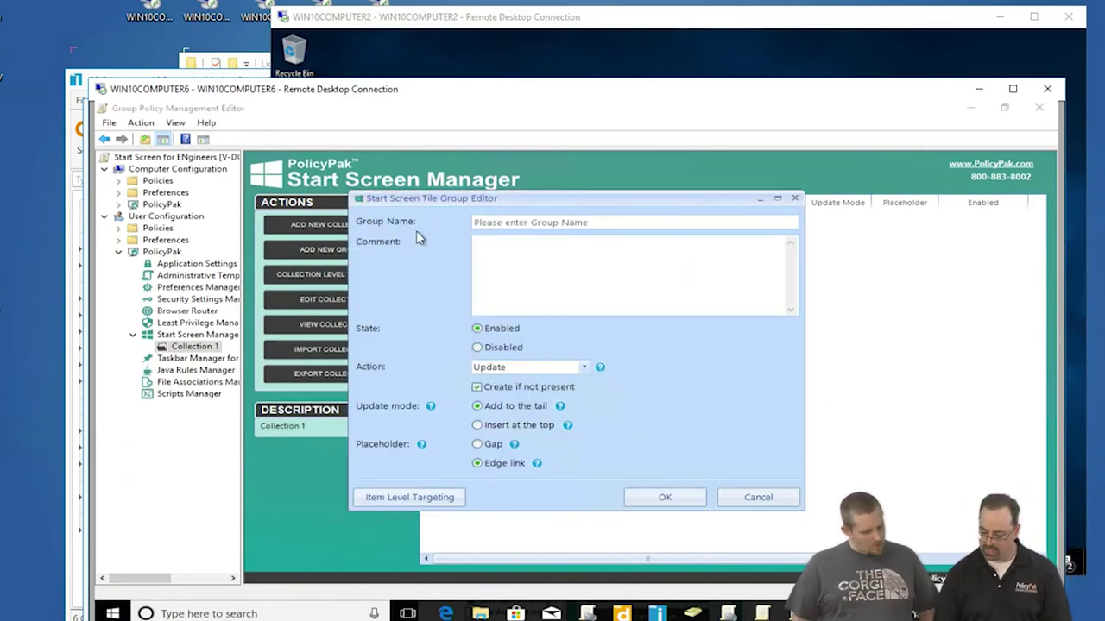
{"action": "left_click", "coordinate": [556, 222]}
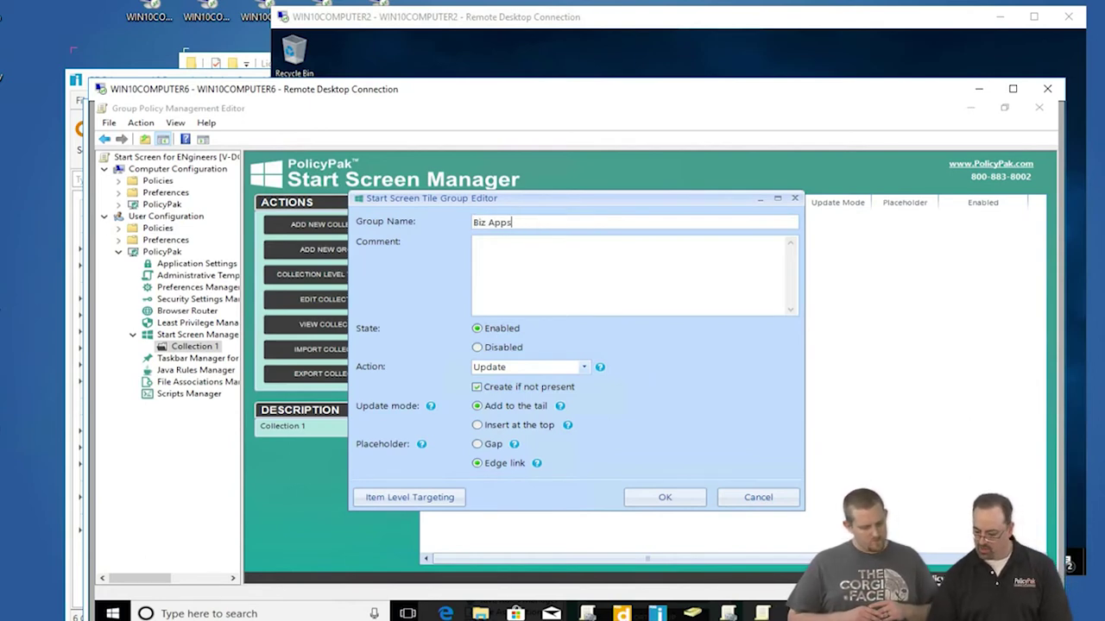
{"action": "left_click", "coordinate": [648, 497]}
Add a second tile group named Browsers to Collection 1.
{"action": "right_click", "coordinate": [481, 250]}
{"action": "mouse_move", "coordinate": [557, 262]}
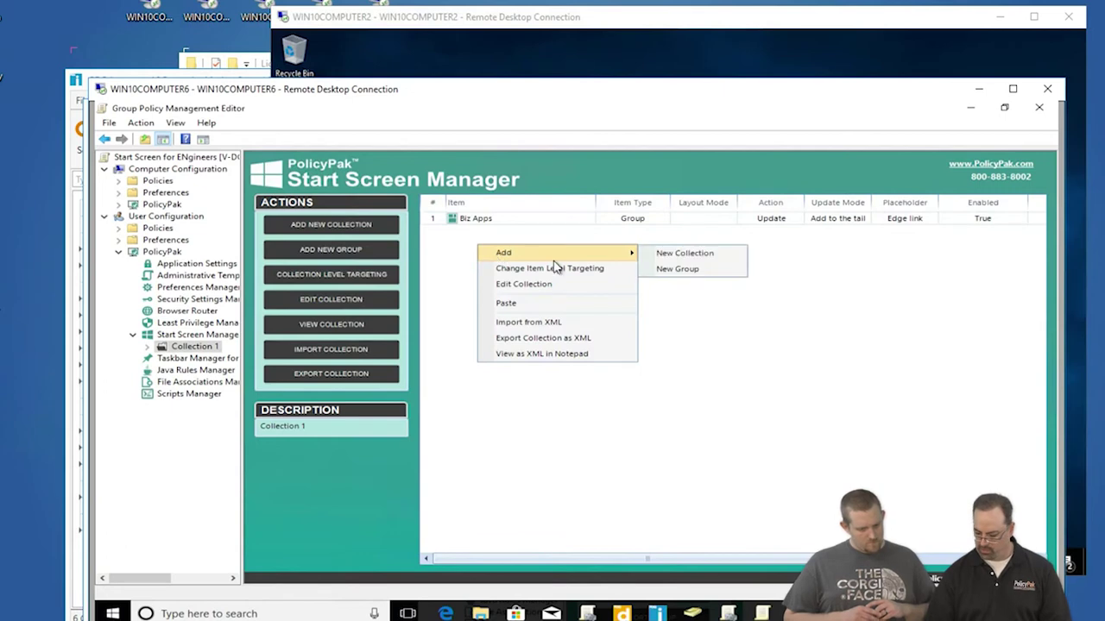
{"action": "left_click", "coordinate": [682, 272]}
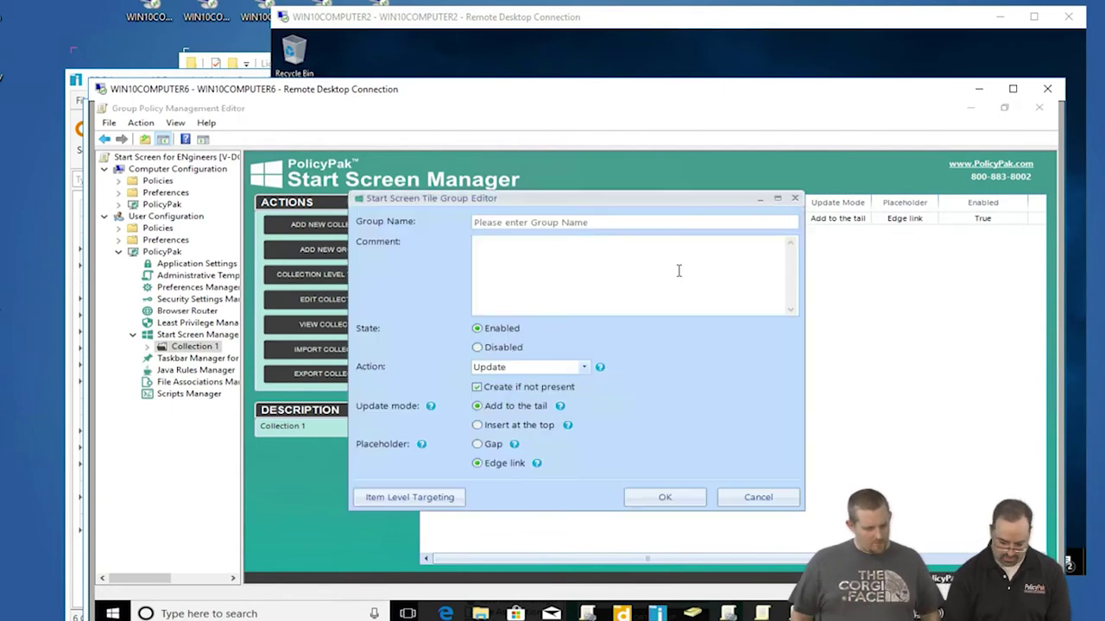
{"action": "left_click", "coordinate": [619, 224]}
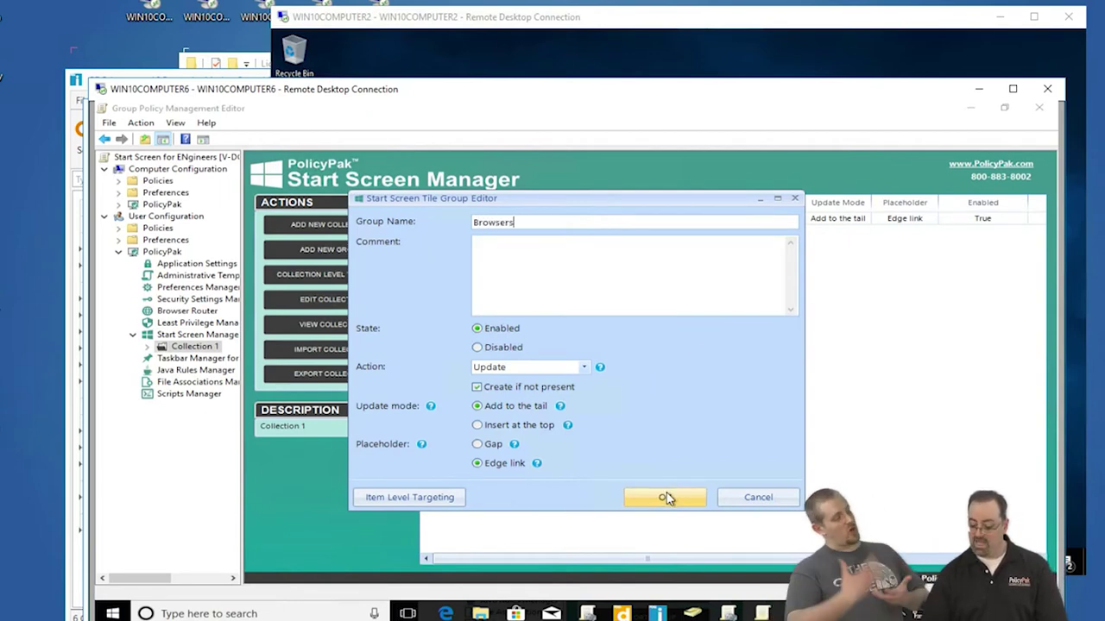
{"action": "left_click", "coordinate": [664, 497]}
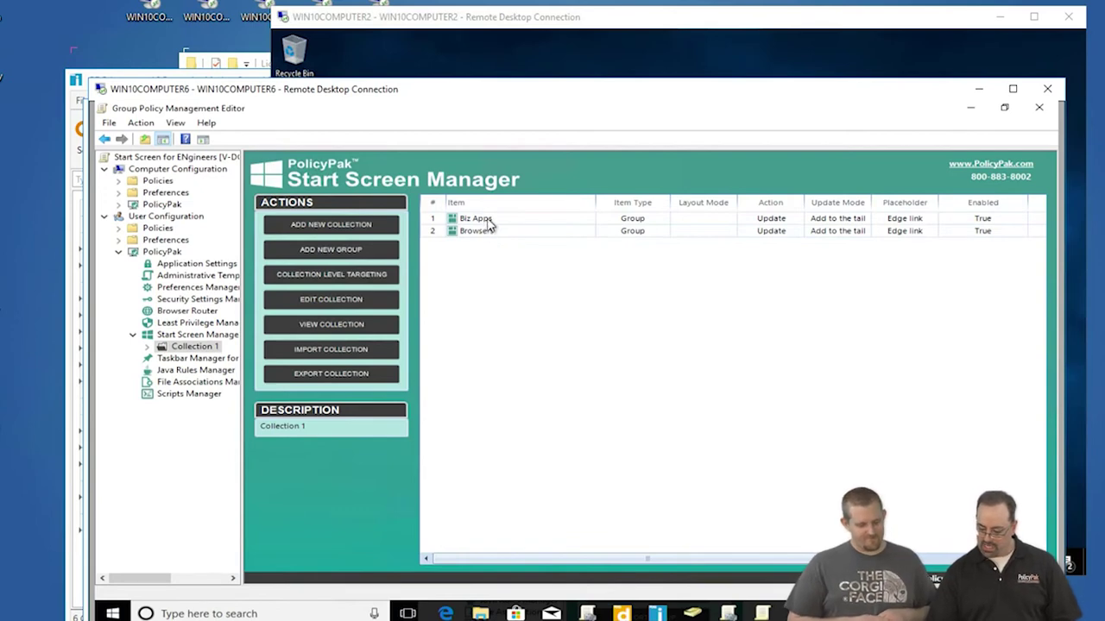
Inside Biz Apps, add a Medium Adobe Acrobat Reader DC desktop tile named 'acro reader'.
{"action": "double_click", "coordinate": [489, 226]}
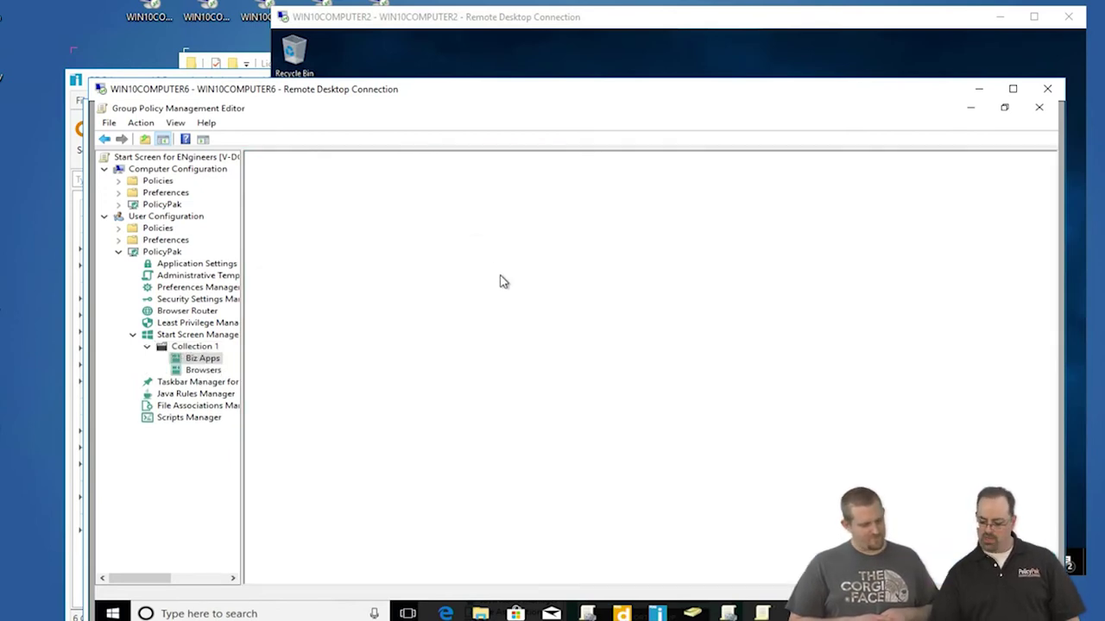
{"action": "right_click", "coordinate": [498, 262]}
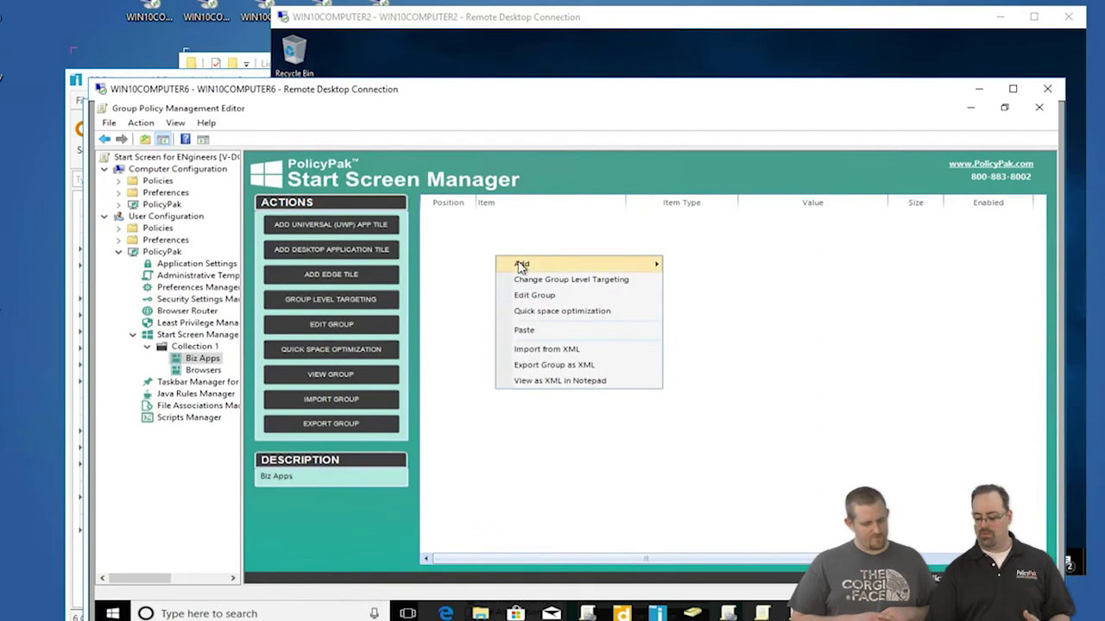
{"action": "mouse_move", "coordinate": [596, 266]}
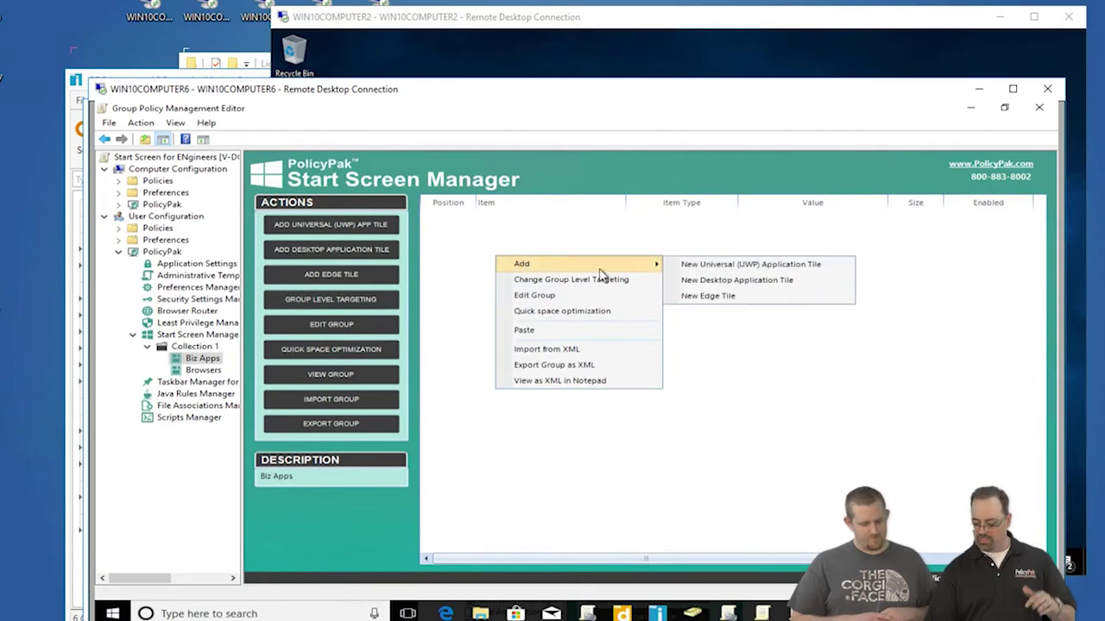
{"action": "left_click", "coordinate": [723, 282]}
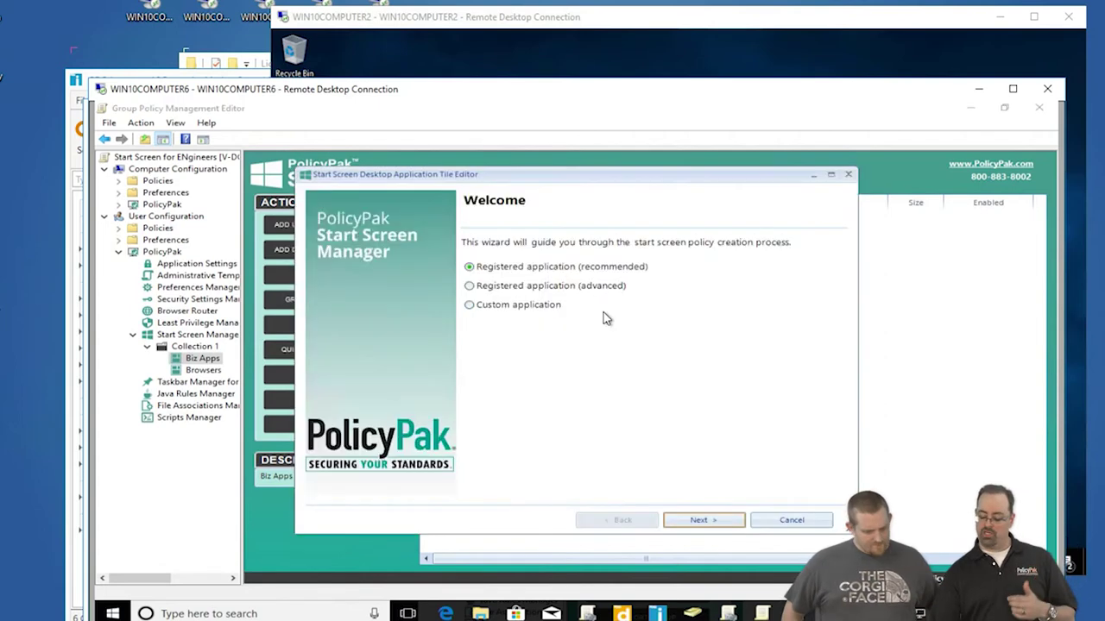
{"action": "left_click", "coordinate": [691, 521]}
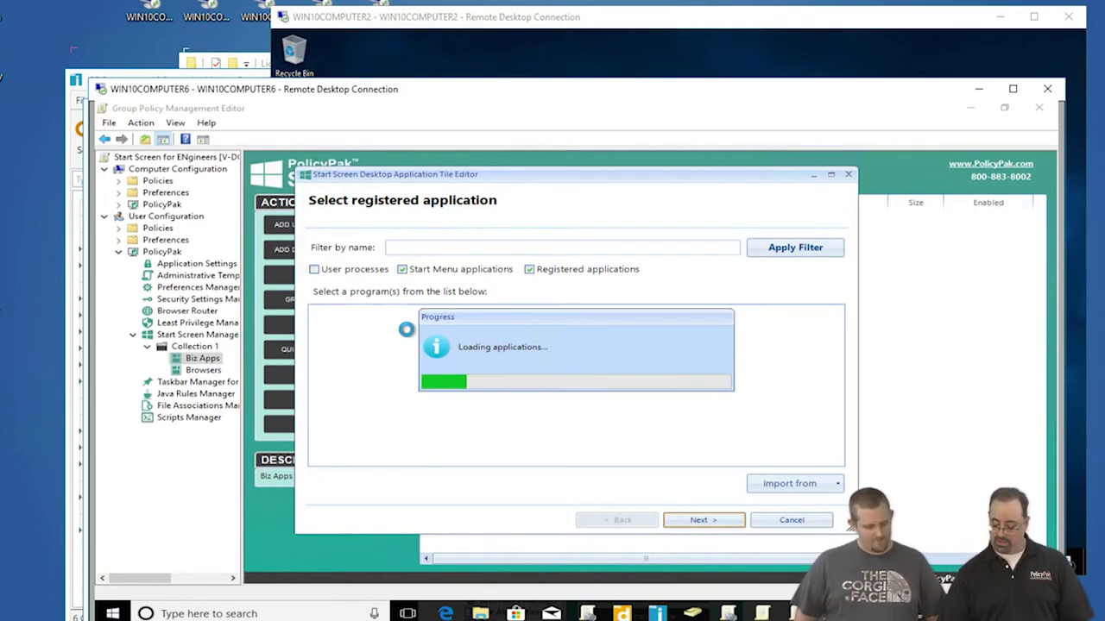
{"action": "left_click", "coordinate": [565, 337]}
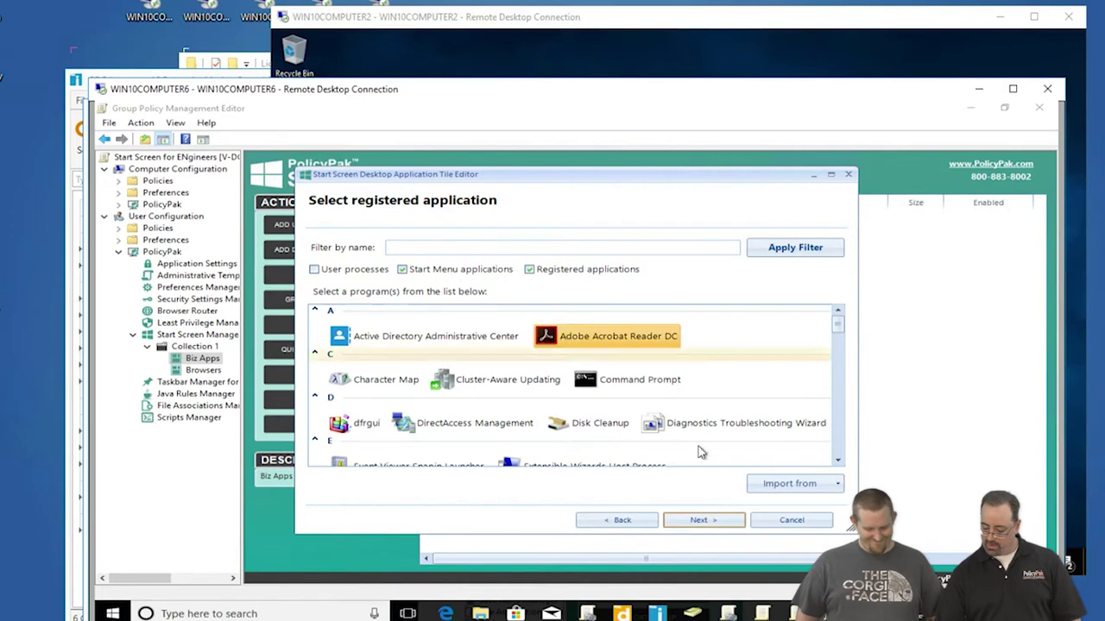
{"action": "left_click", "coordinate": [726, 522]}
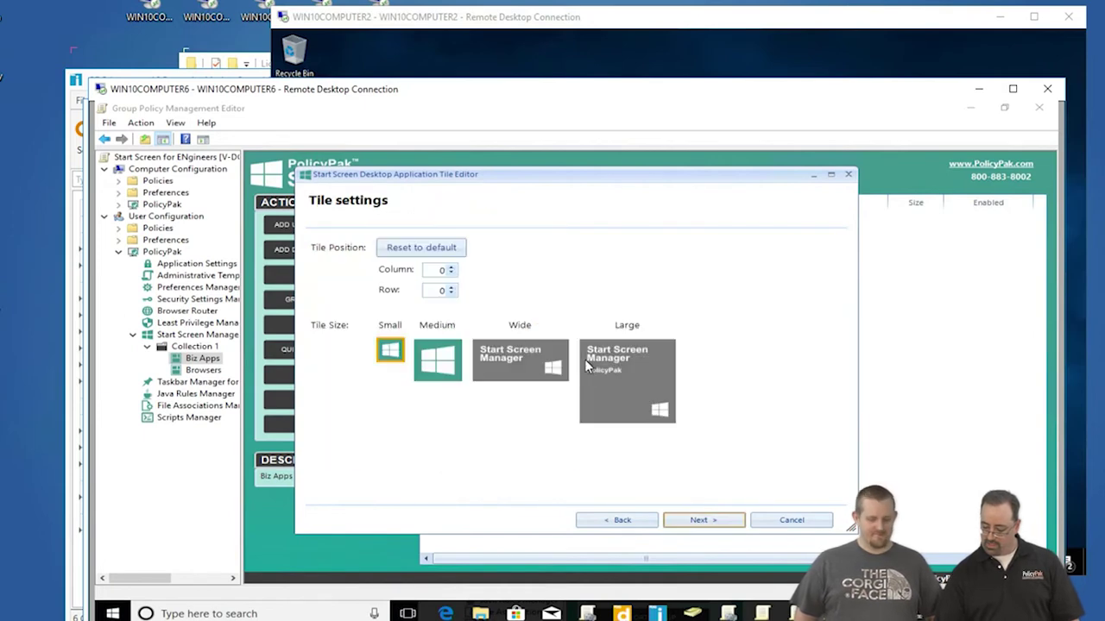
{"action": "left_click", "coordinate": [437, 360]}
{"action": "left_click", "coordinate": [701, 521]}
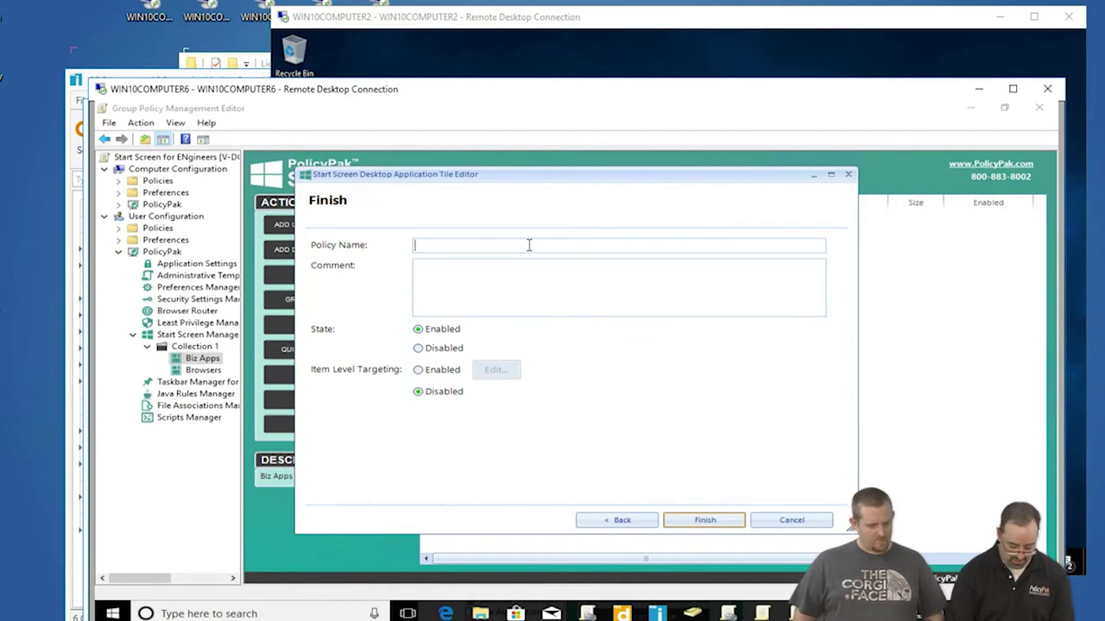
{"action": "key", "text": "Return"}
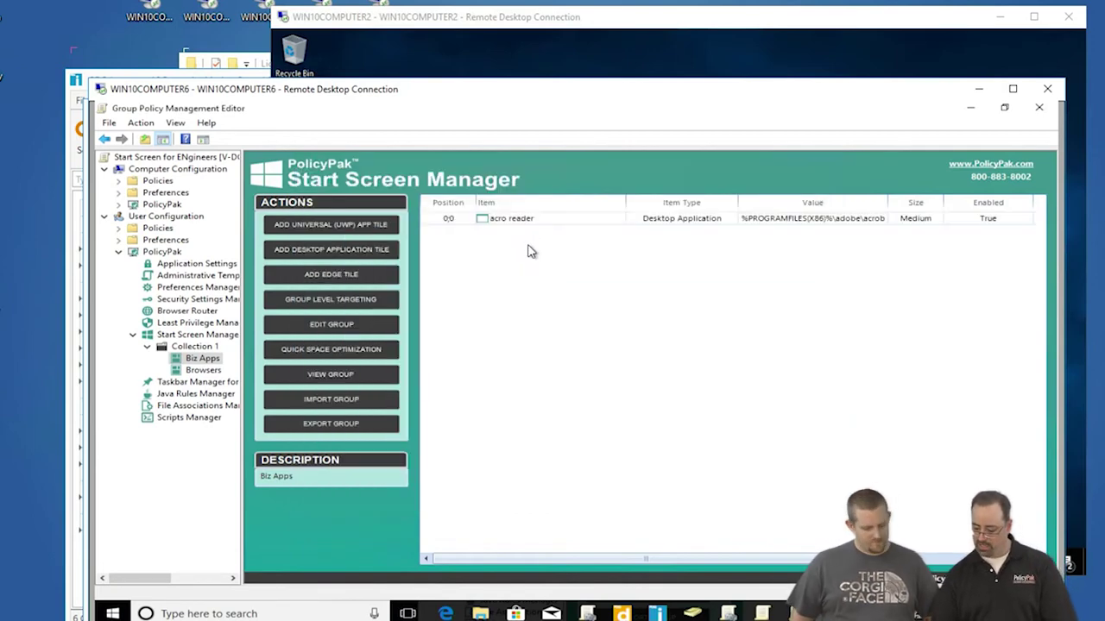
Add a Medium VLC media player desktop tile named 'vlc' at position 2:0.
{"action": "right_click", "coordinate": [502, 257]}
{"action": "mouse_move", "coordinate": [531, 266]}
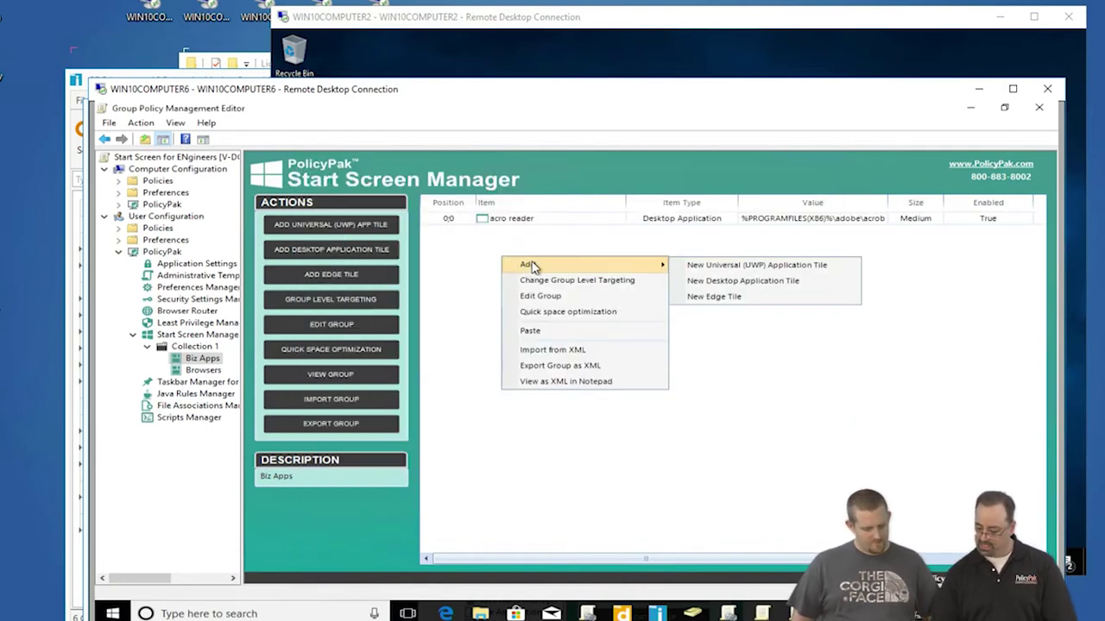
{"action": "left_click", "coordinate": [728, 282]}
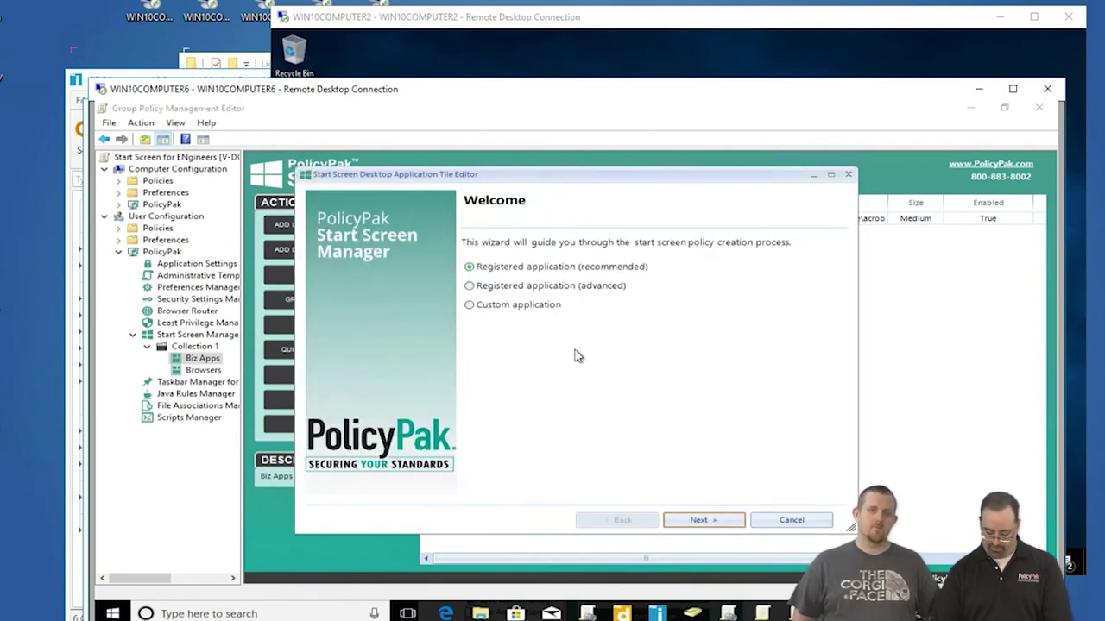
{"action": "key", "text": "Return"}
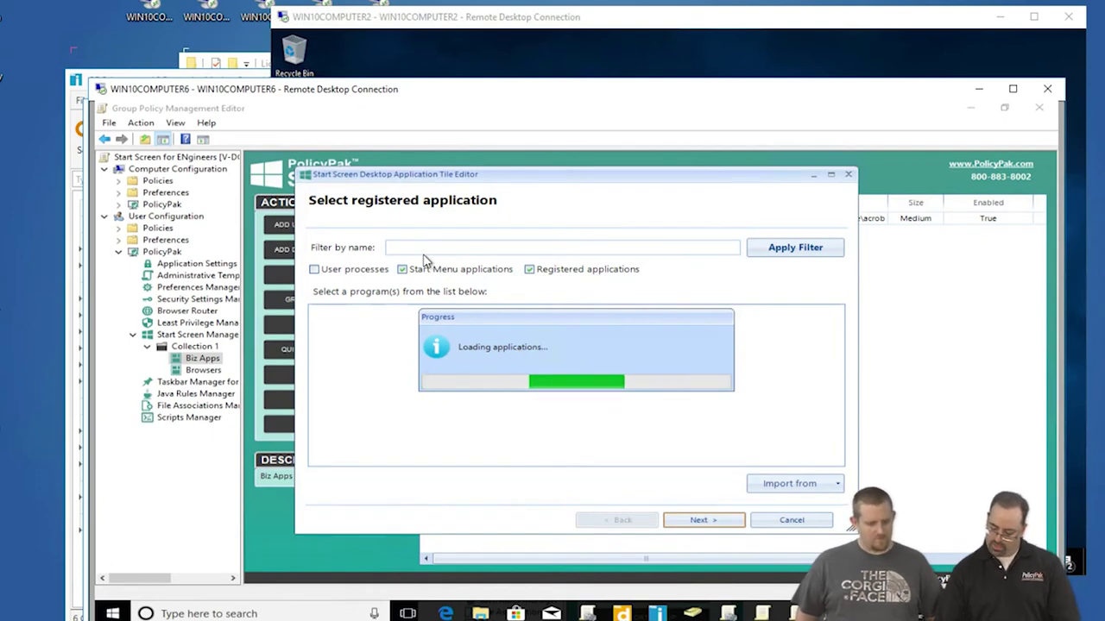
{"action": "type", "text": "vl"}
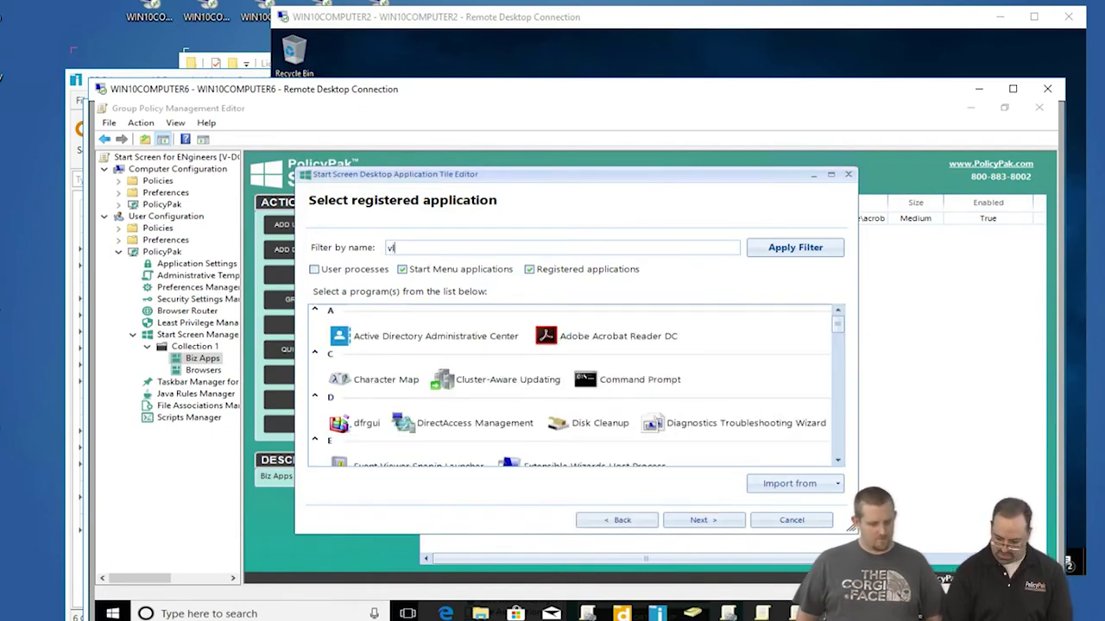
{"action": "type", "text": "c"}
{"action": "left_click", "coordinate": [399, 340]}
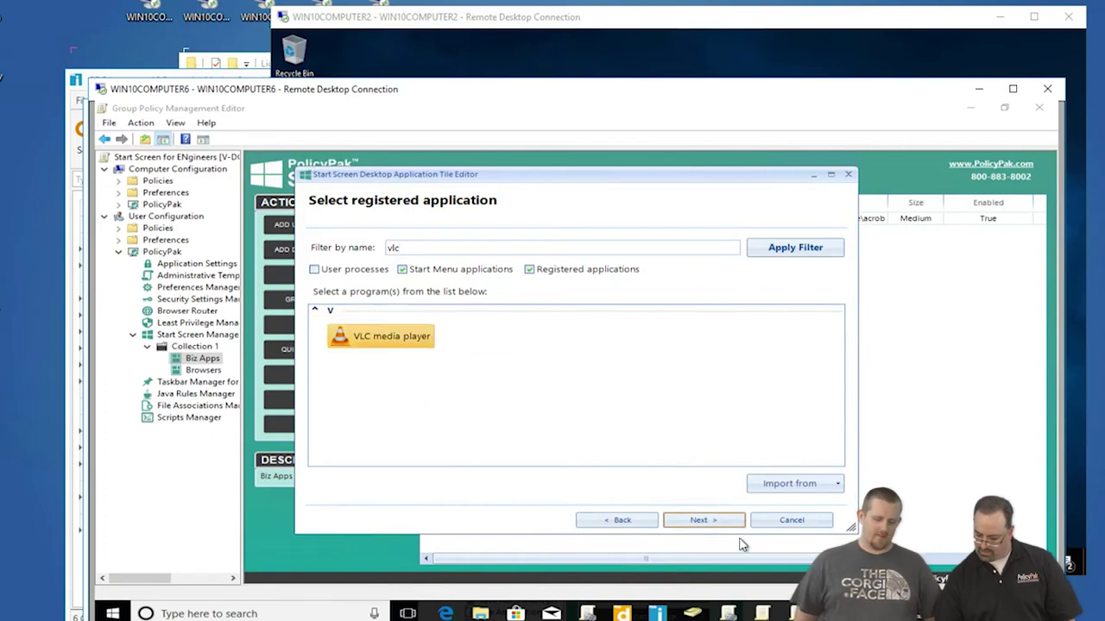
{"action": "left_click", "coordinate": [702, 521]}
{"action": "left_click", "coordinate": [437, 365]}
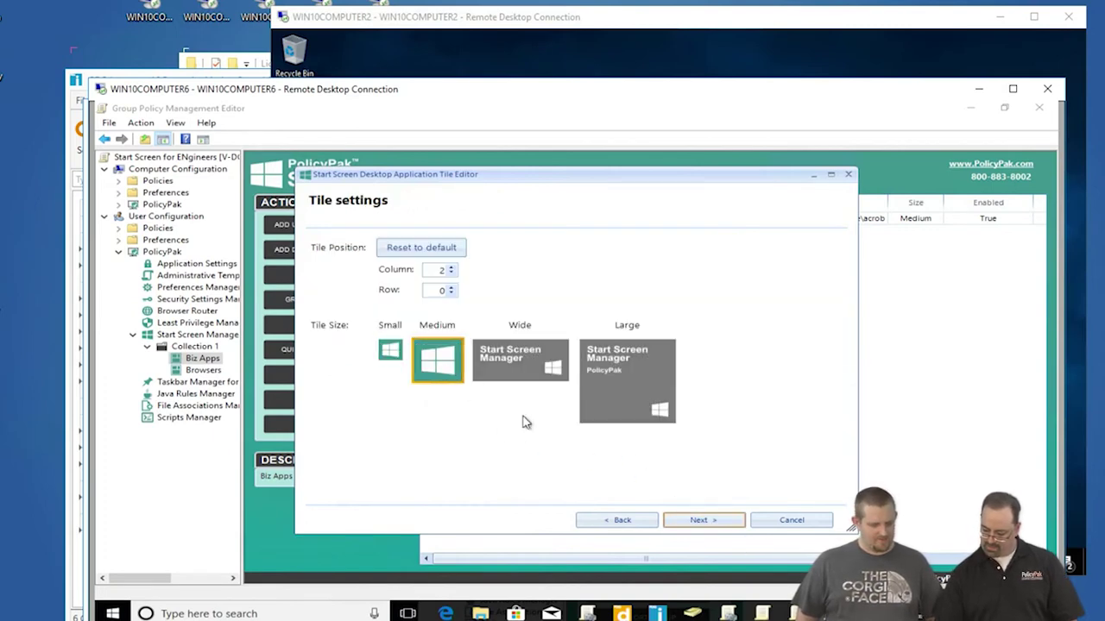
{"action": "left_click", "coordinate": [697, 522]}
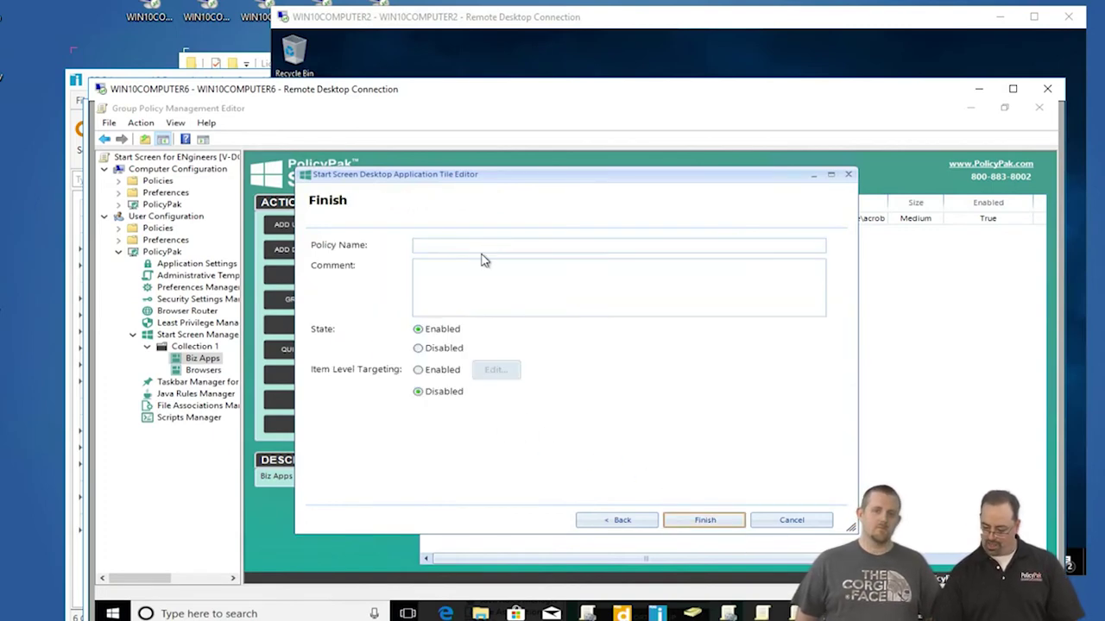
{"action": "key", "text": "Return"}
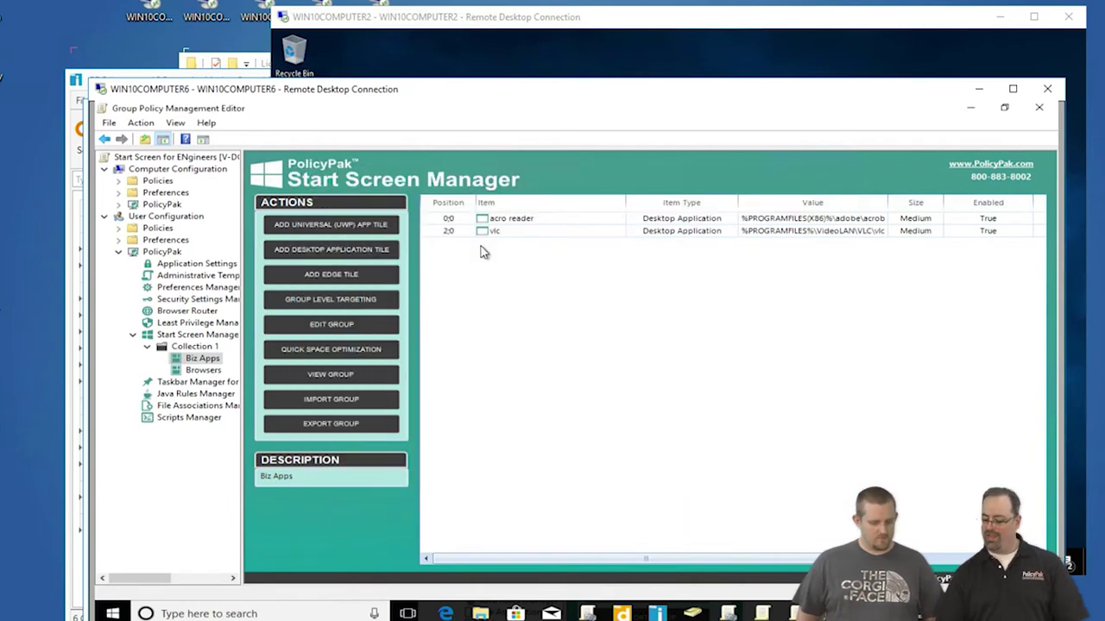
Add a Large universal Calculator tile named 'big ol calc' at position 0:2.
{"action": "right_click", "coordinate": [497, 266]}
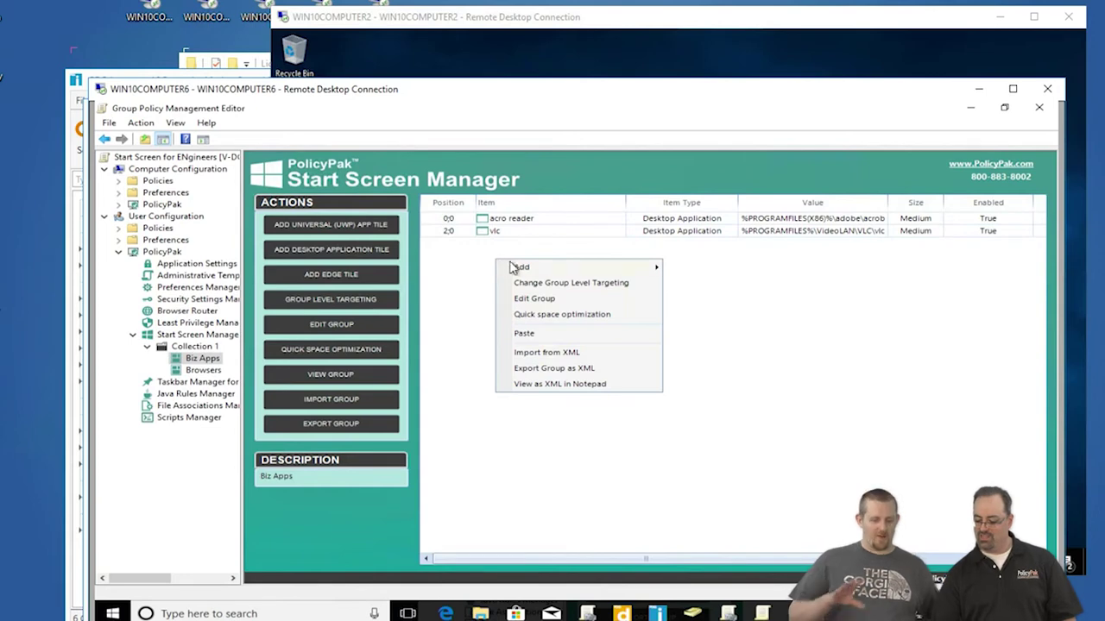
{"action": "mouse_move", "coordinate": [518, 268]}
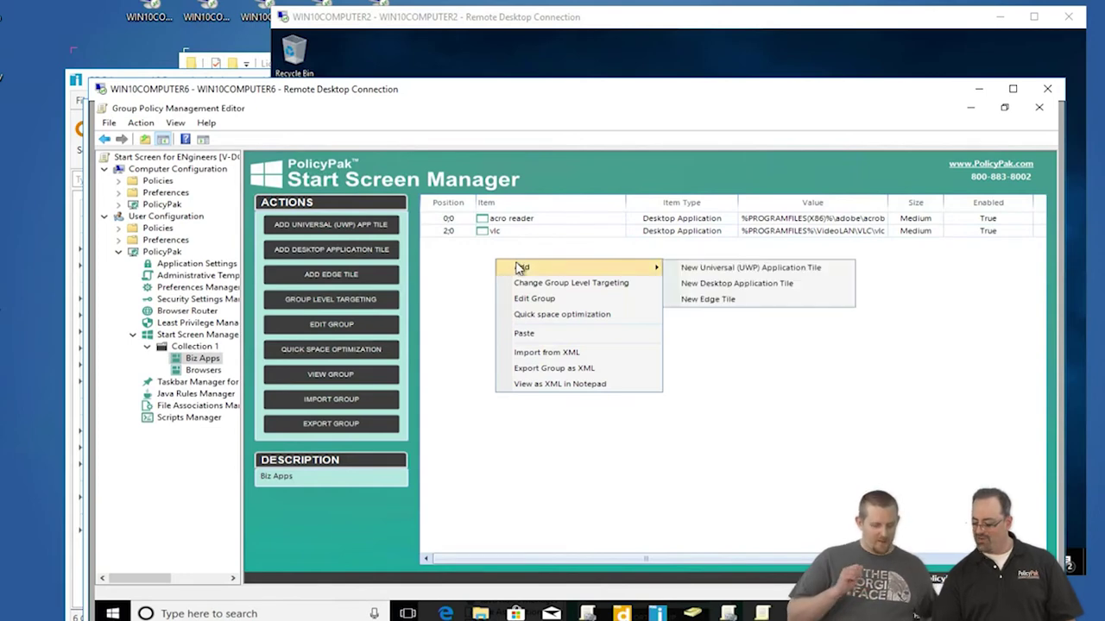
{"action": "left_click", "coordinate": [768, 273]}
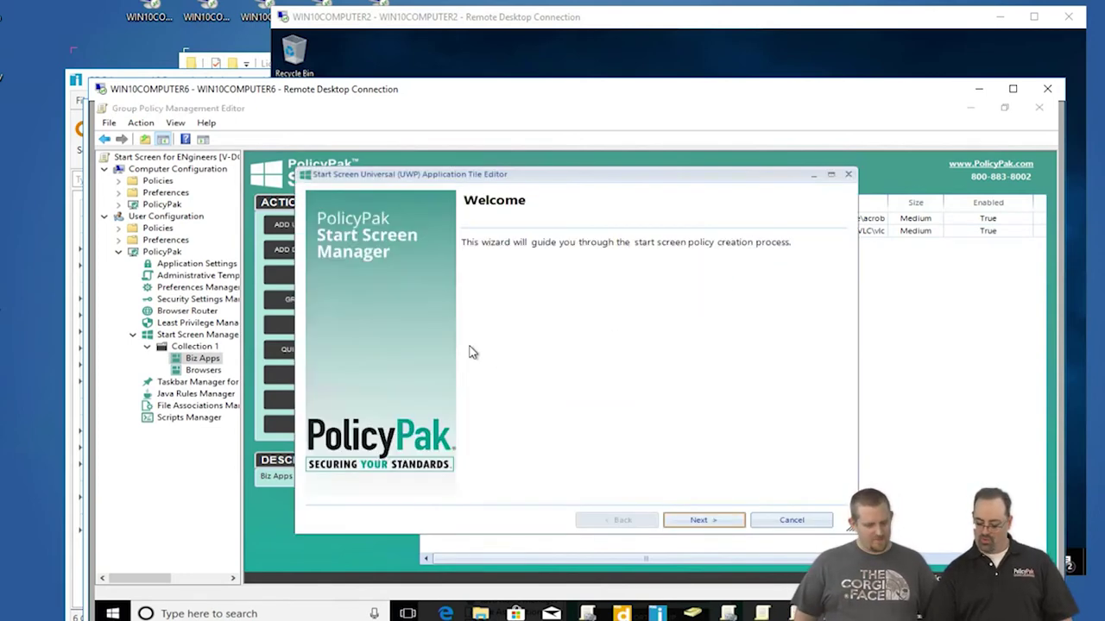
{"action": "left_click", "coordinate": [707, 520]}
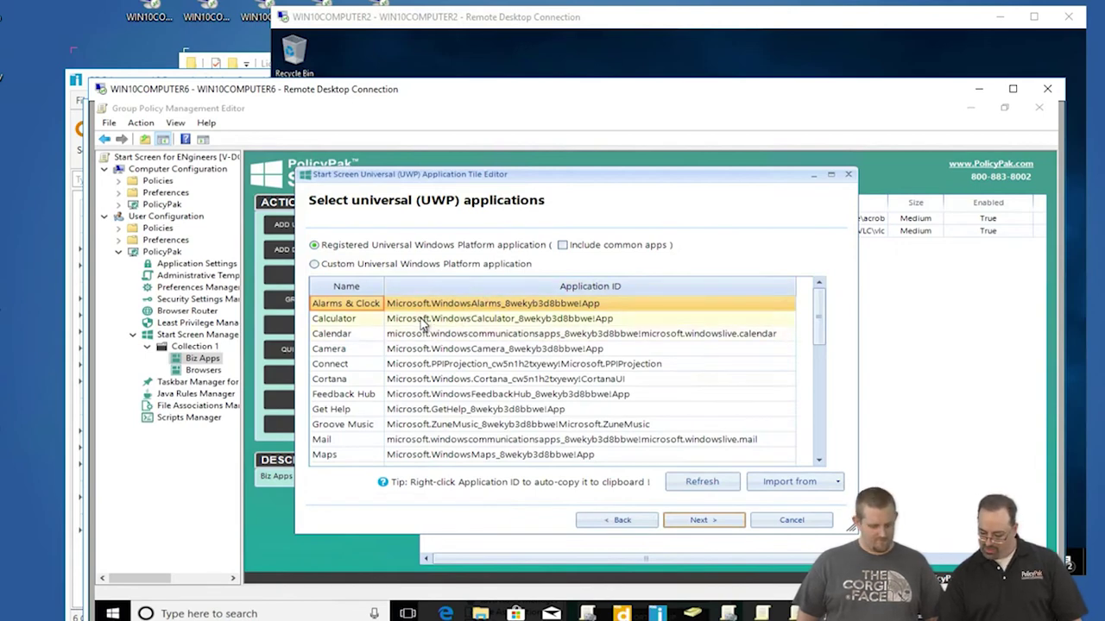
{"action": "left_click", "coordinate": [423, 321]}
{"action": "left_click", "coordinate": [703, 520]}
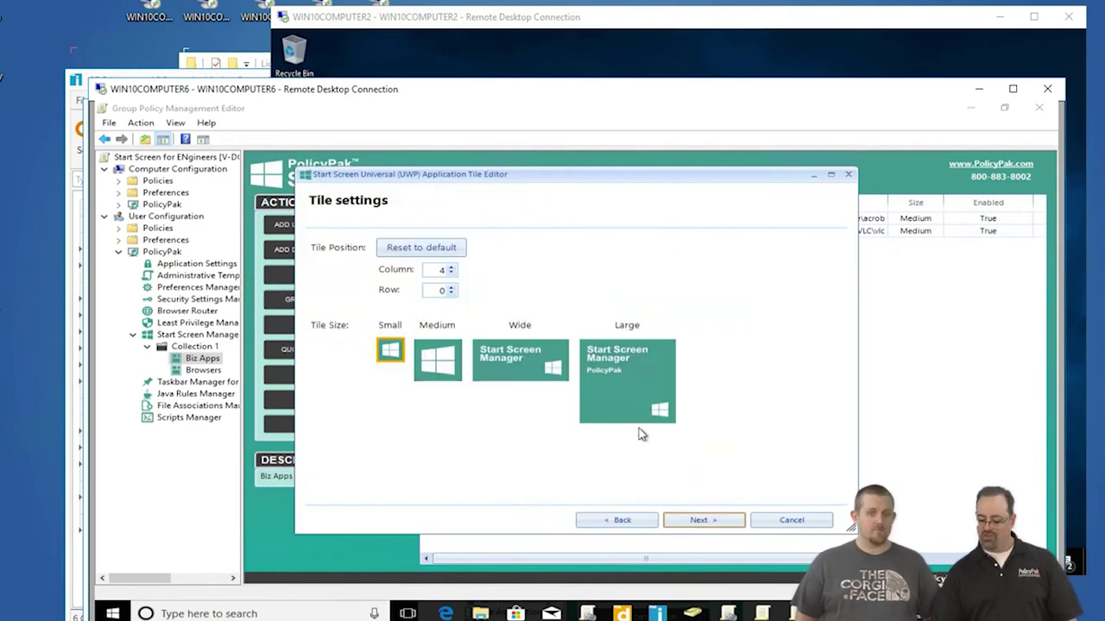
{"action": "left_click", "coordinate": [604, 414]}
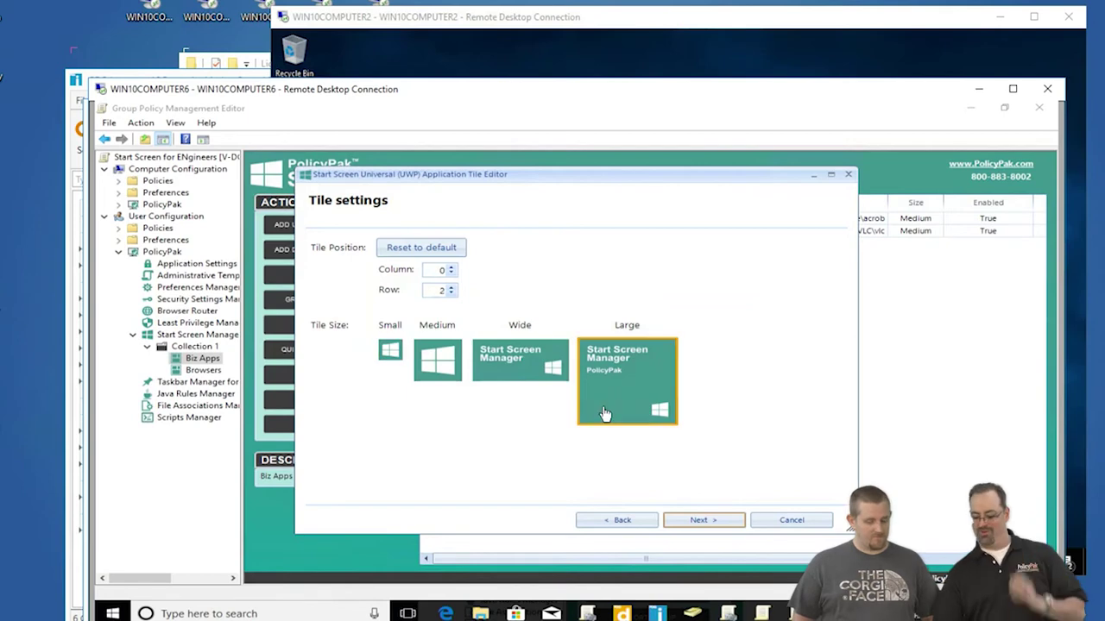
{"action": "left_click", "coordinate": [699, 521]}
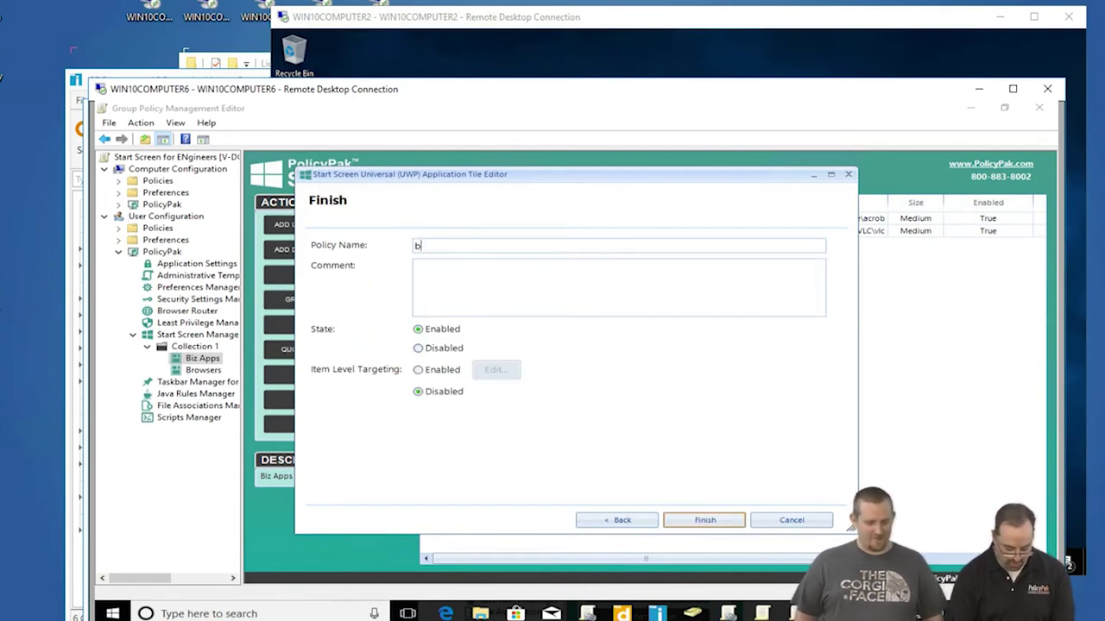
{"action": "type", "text": "cal"}
{"action": "key", "text": "Return"}
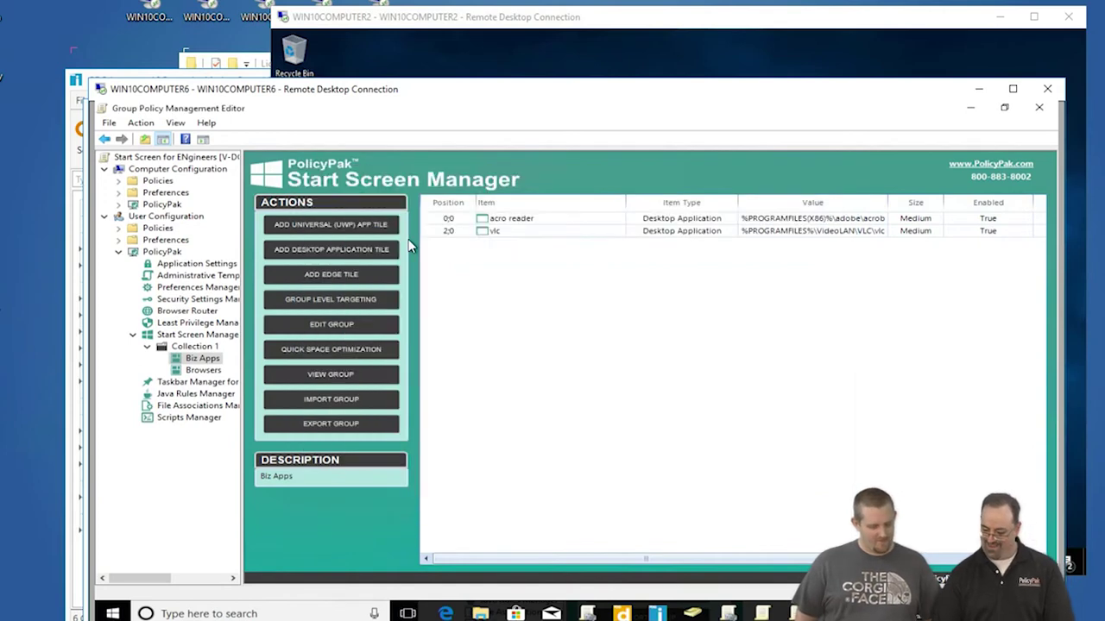
Start a new desktop application tile in the Browsers group and pick Firefox.
{"action": "left_click", "coordinate": [204, 372]}
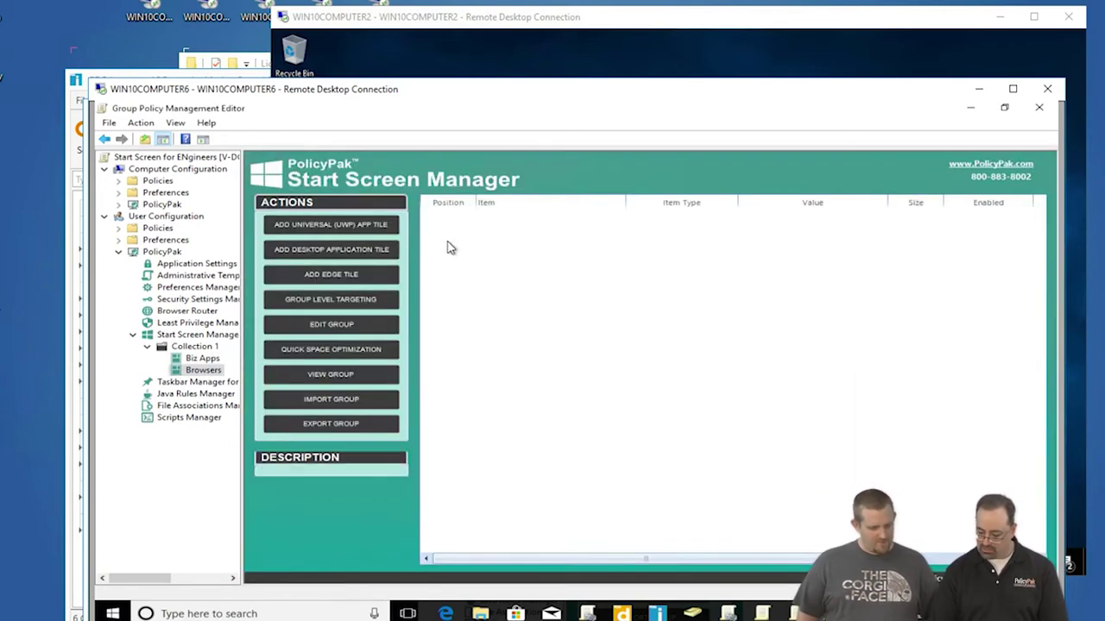
{"action": "right_click", "coordinate": [460, 256]}
{"action": "mouse_move", "coordinate": [616, 250]}
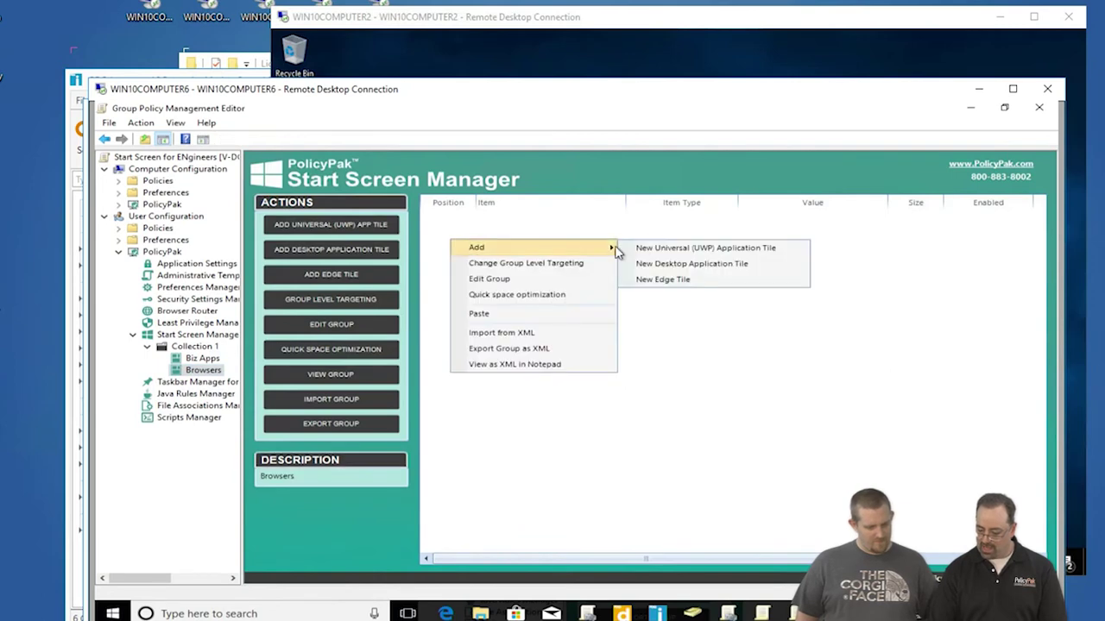
{"action": "left_click", "coordinate": [667, 269]}
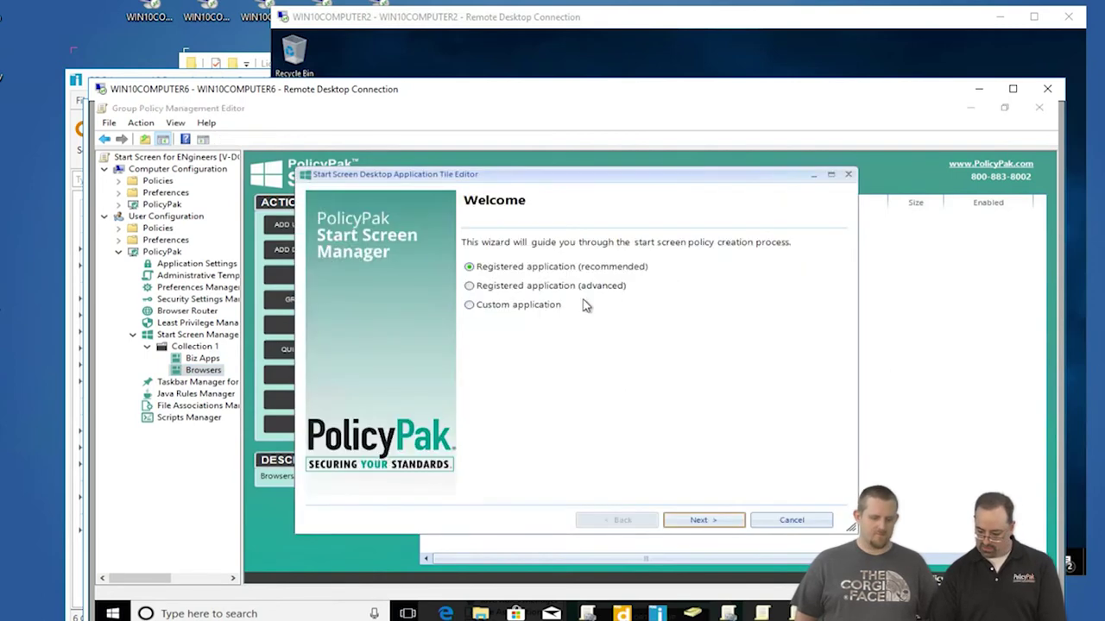
{"action": "key", "text": "Return"}
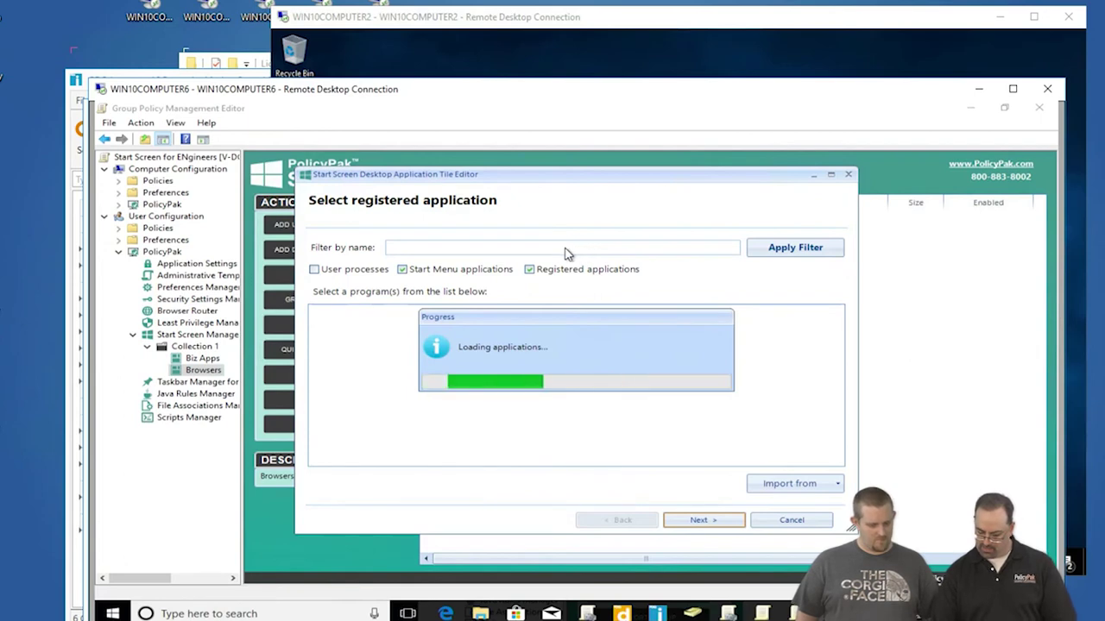
{"action": "scroll", "coordinate": [535, 345], "scroll_direction": "down", "scroll_amount": 3}
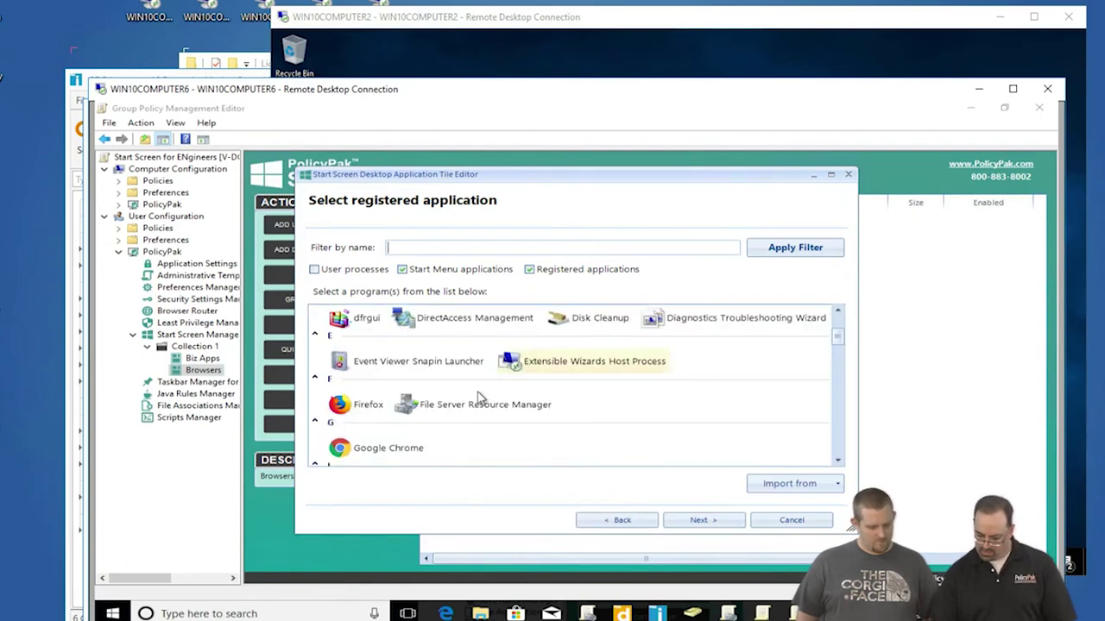
{"action": "left_click", "coordinate": [341, 403]}
Make the Firefox tile Medium and name it firefox.
{"action": "left_click", "coordinate": [701, 520]}
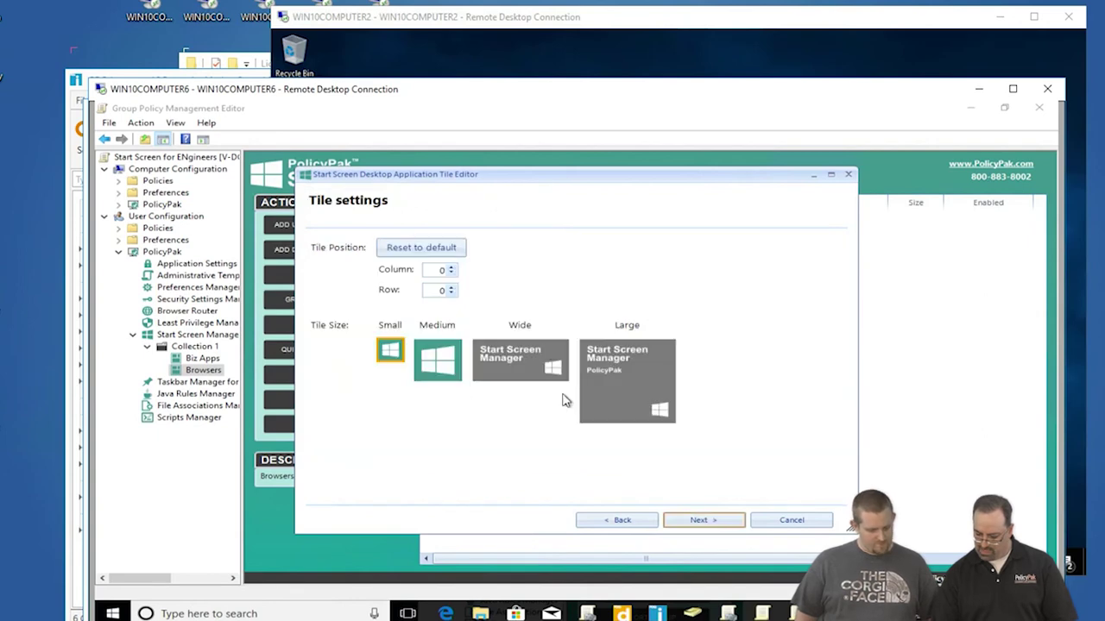
{"action": "left_click", "coordinate": [453, 359]}
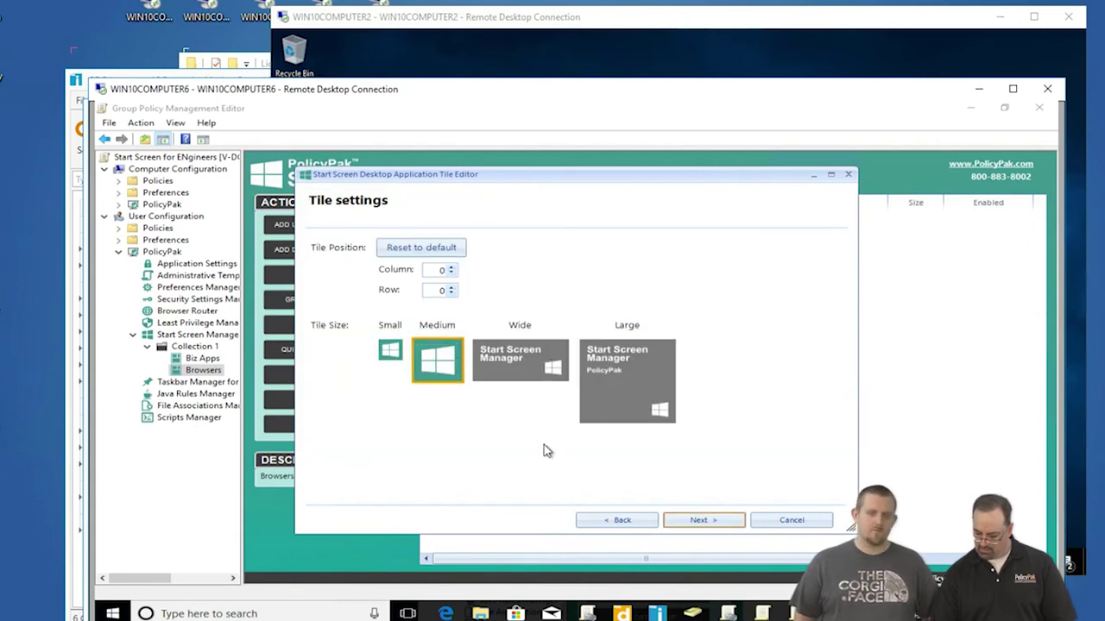
{"action": "left_click", "coordinate": [698, 520]}
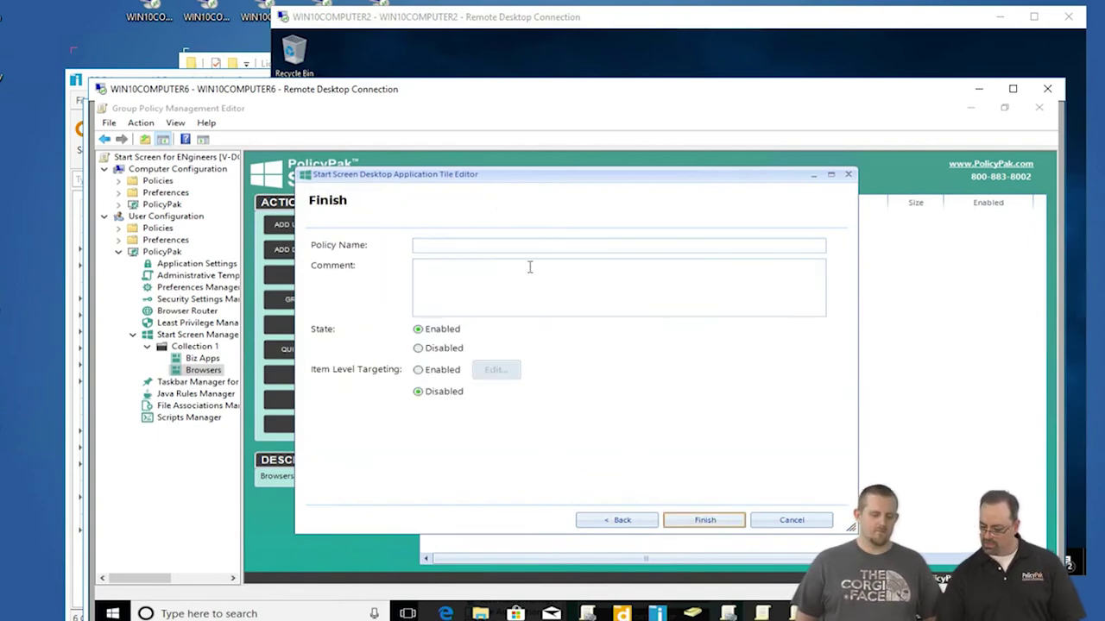
{"action": "type", "text": "firef"}
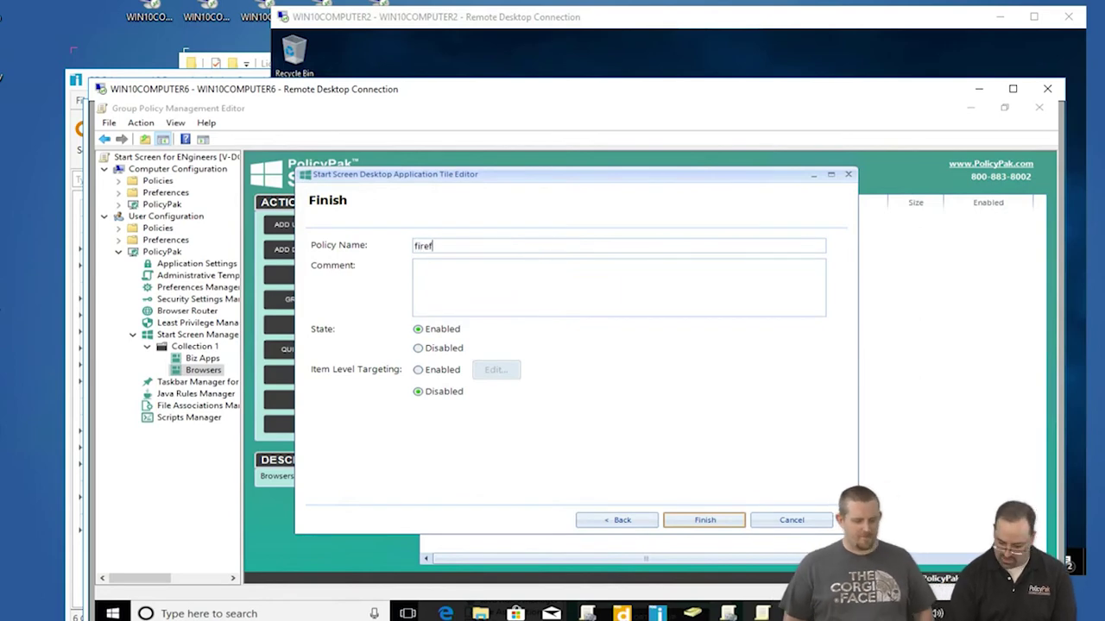
{"action": "type", "text": "ox"}
{"action": "key", "text": "Return"}
{"action": "right_click", "coordinate": [501, 253]}
Start another desktop application tile in Browsers and pick Google Chrome.
{"action": "mouse_move", "coordinate": [526, 259]}
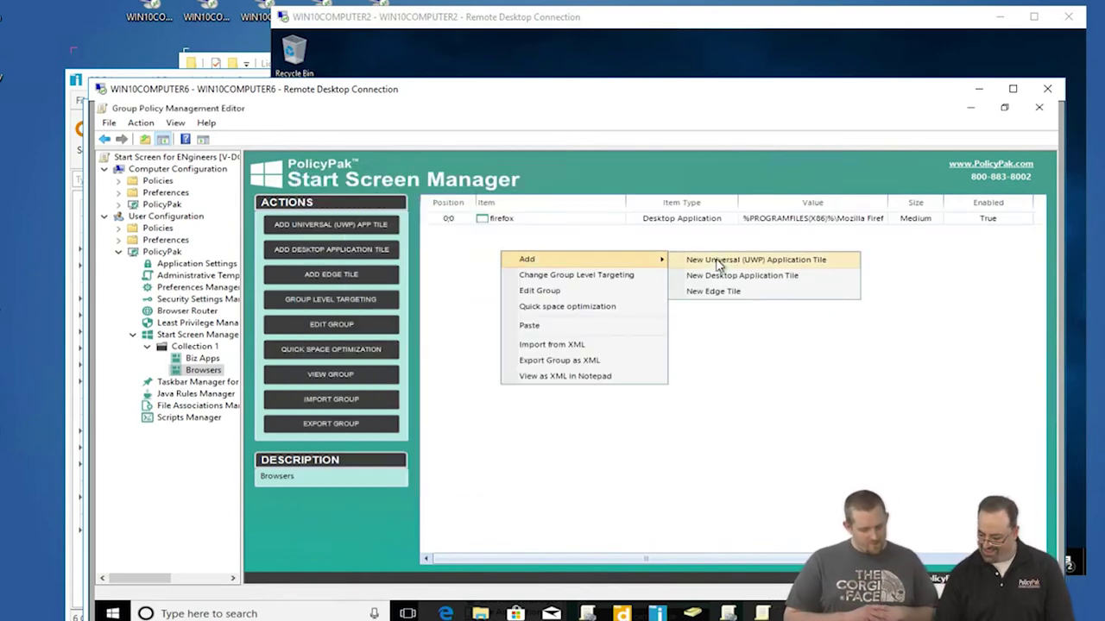
{"action": "left_click", "coordinate": [723, 278]}
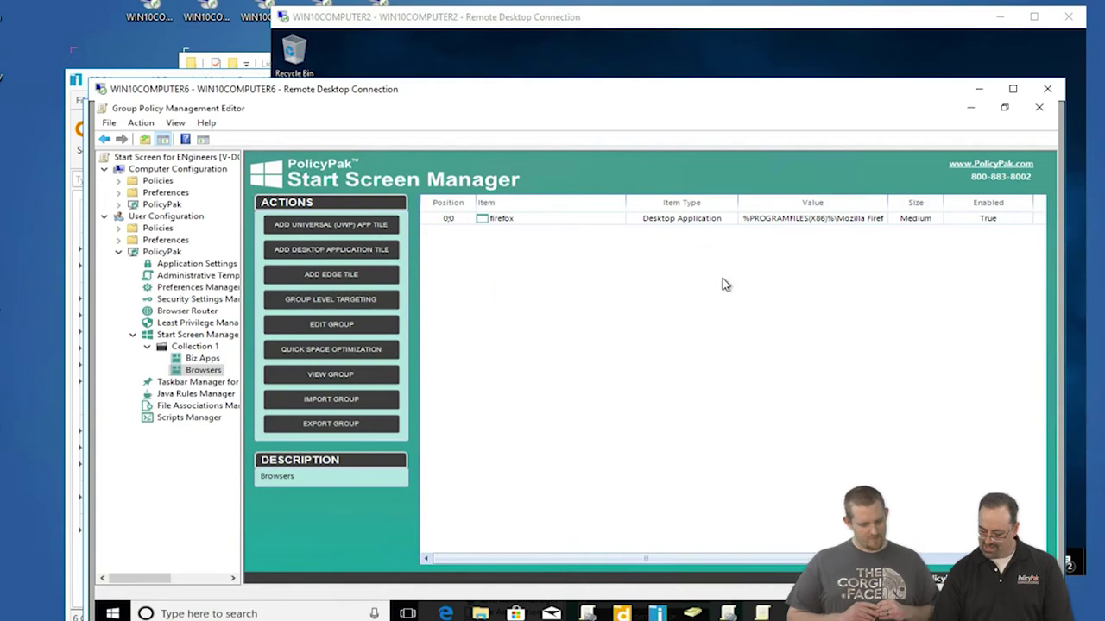
{"action": "key", "text": "Return"}
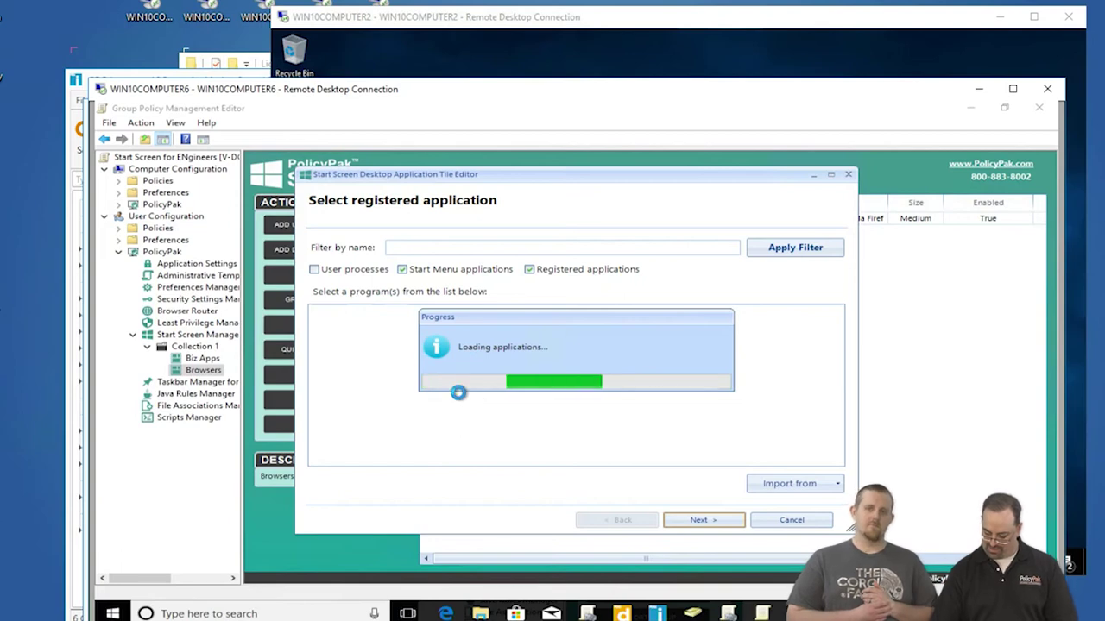
{"action": "scroll", "coordinate": [601, 418], "scroll_direction": "down", "scroll_amount": 2}
{"action": "left_click", "coordinate": [421, 449]}
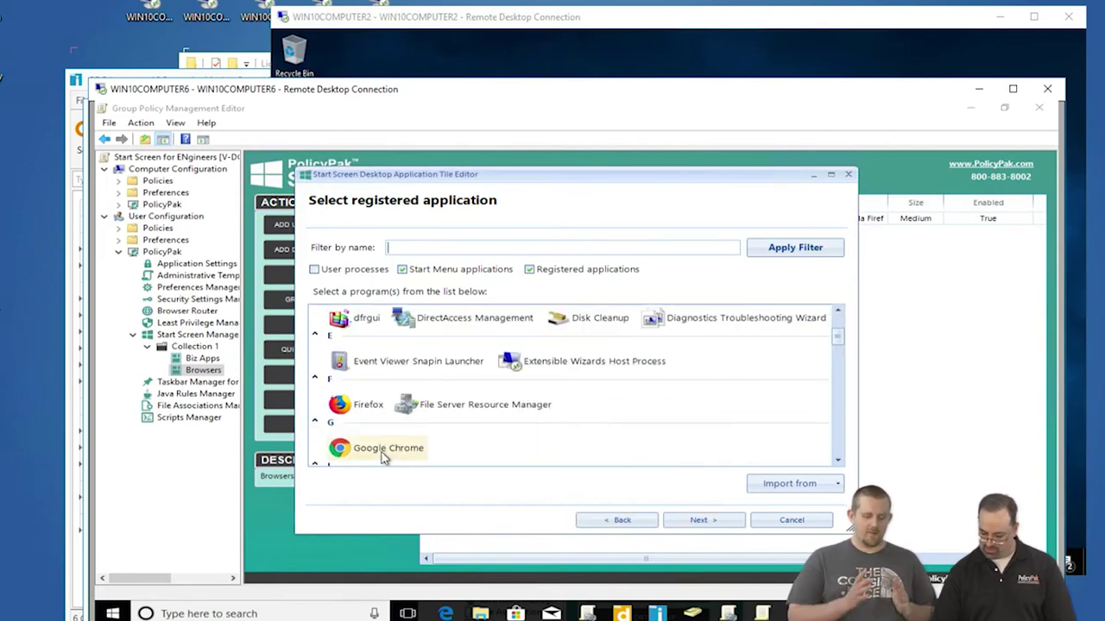
Keep the Chrome tile Small, name it chrome, and finish the wizard.
{"action": "left_click", "coordinate": [701, 520]}
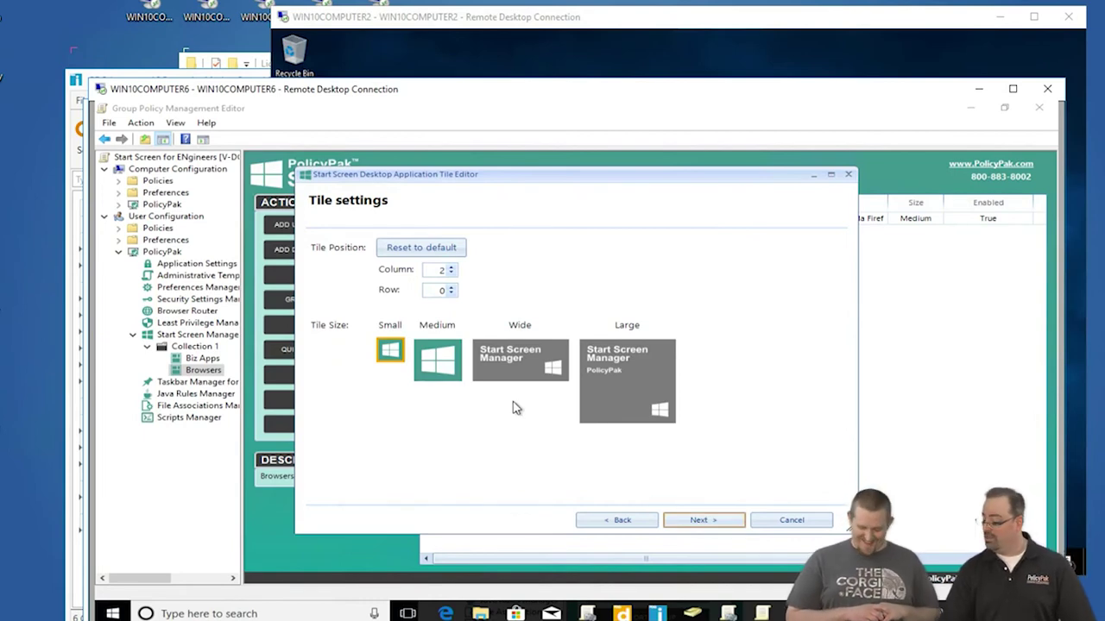
{"action": "left_click", "coordinate": [704, 523]}
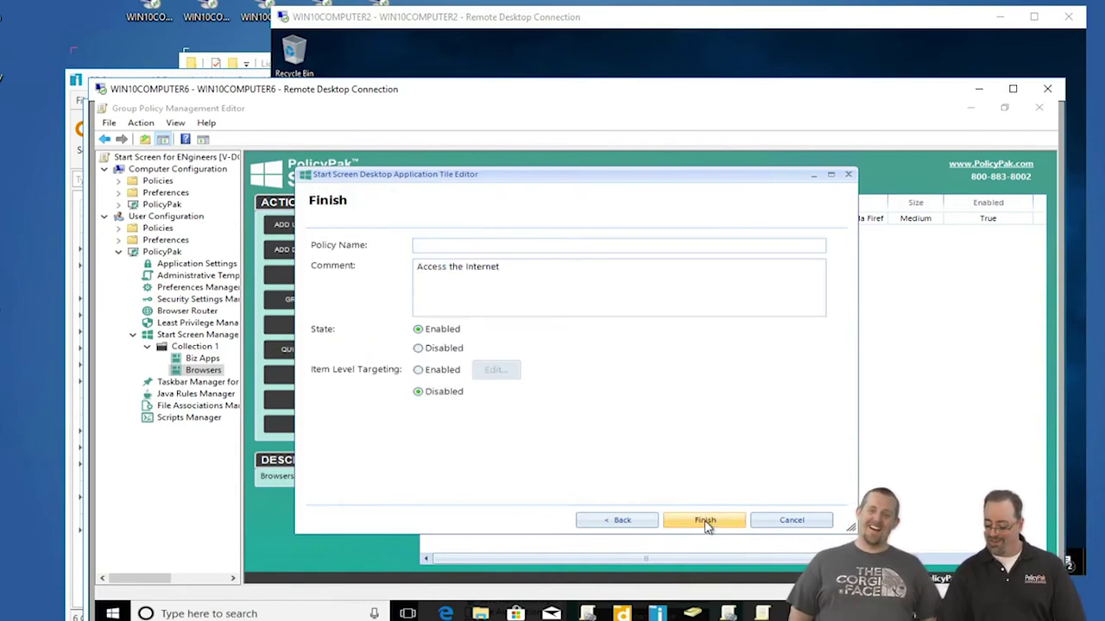
{"action": "left_click", "coordinate": [509, 263]}
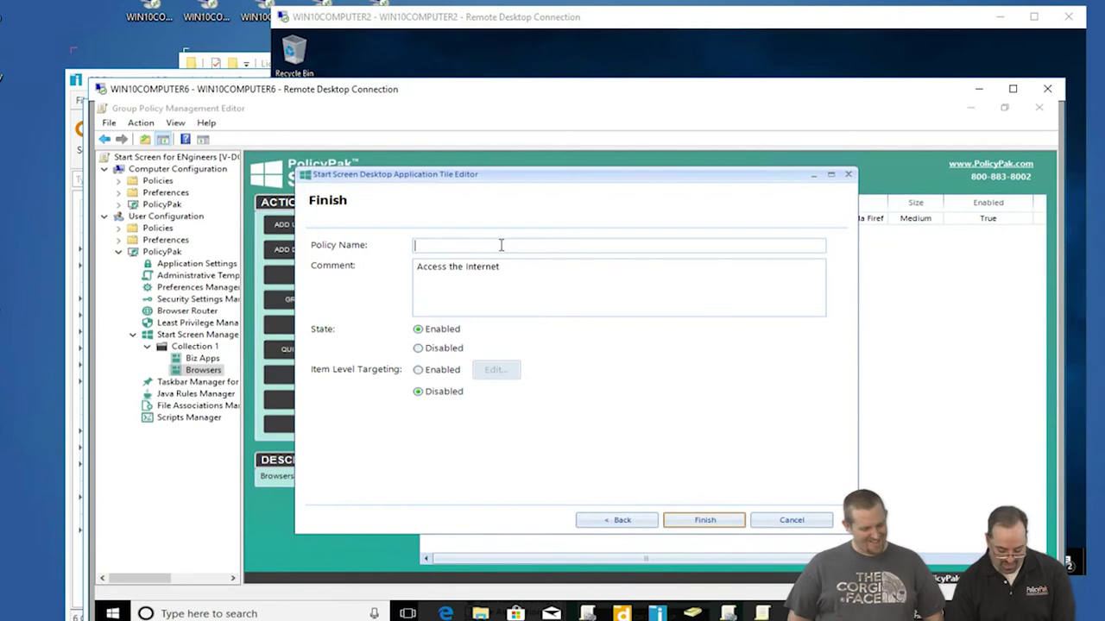
{"action": "left_click", "coordinate": [605, 522]}
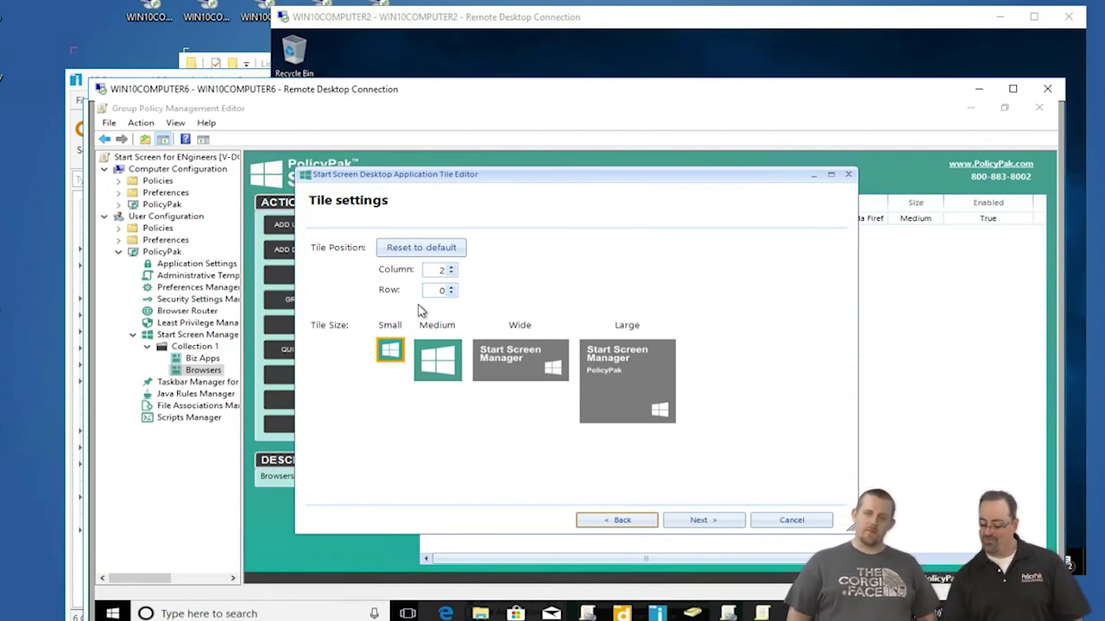
{"action": "left_click", "coordinate": [703, 521]}
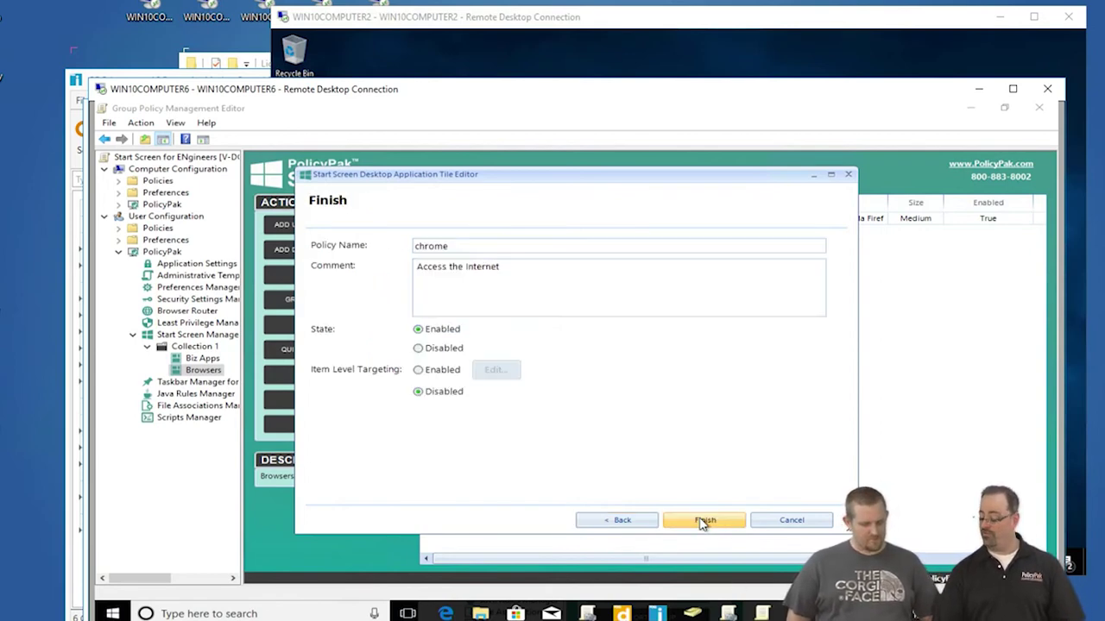
{"action": "left_click", "coordinate": [704, 520]}
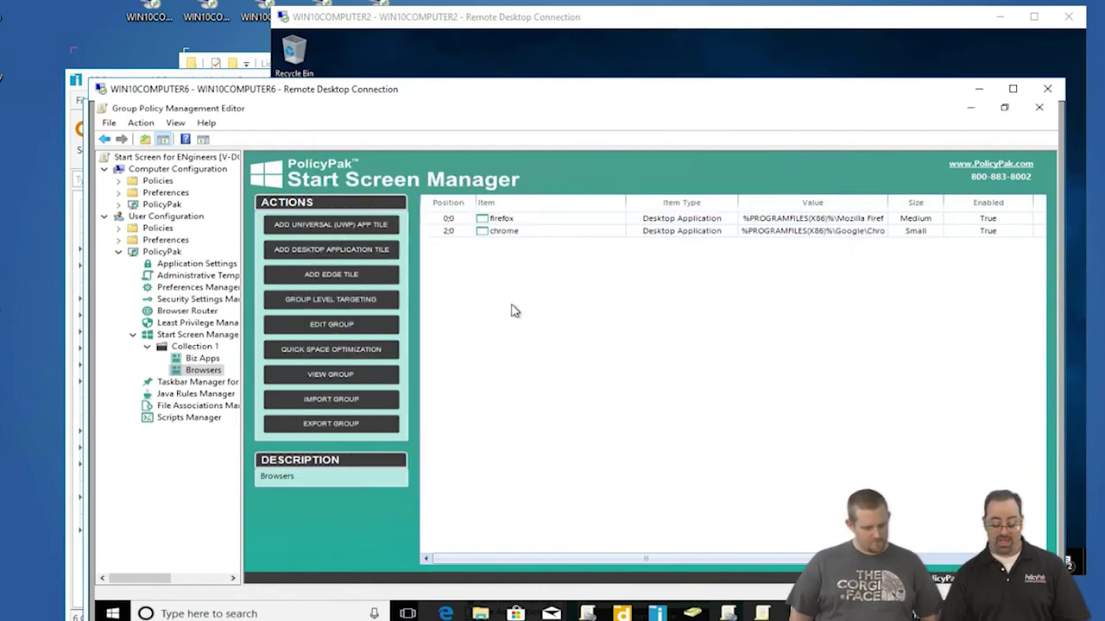
{"action": "left_click", "coordinate": [516, 65]}
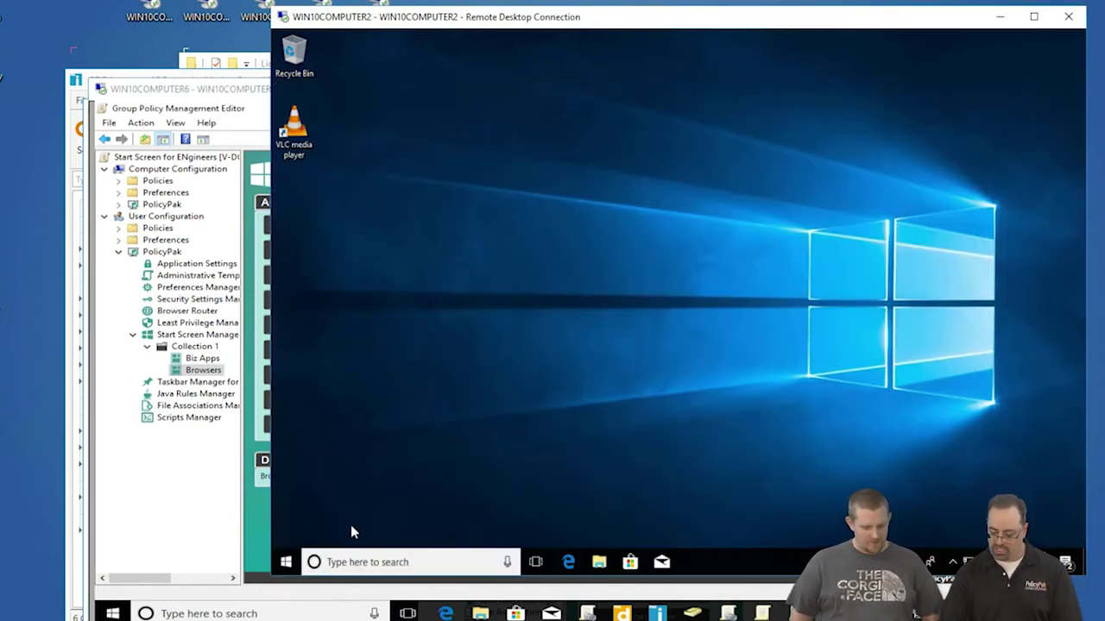
Refresh Programs and Features to confirm Google Chrome is installed, close it, and check the Start menu.
{"action": "key", "text": "alt+Tab"}
{"action": "left_click", "coordinate": [915, 14]}
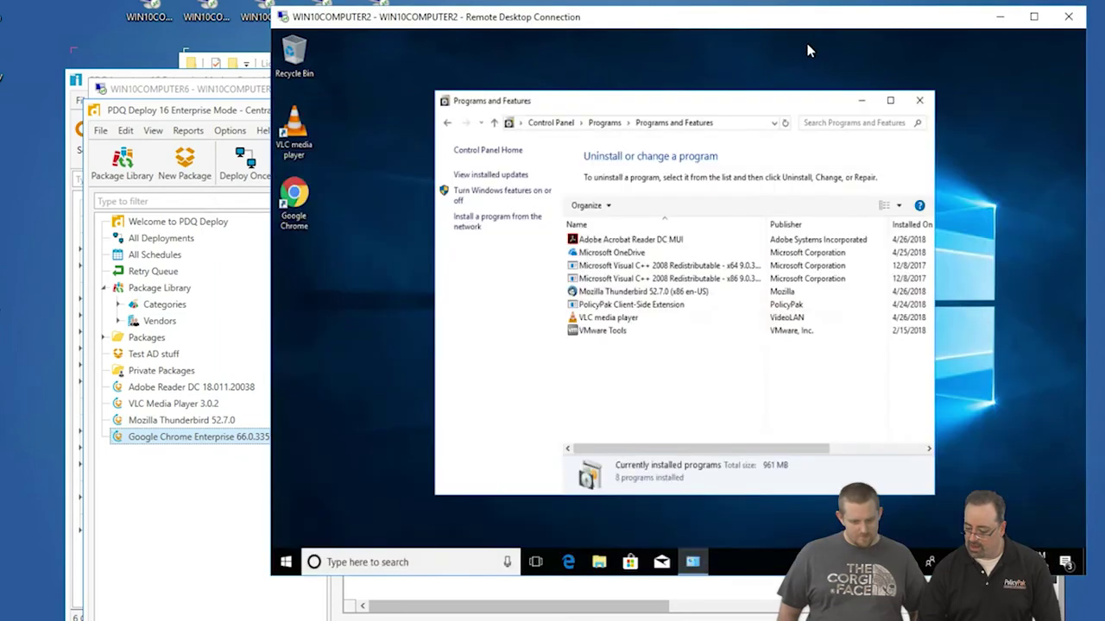
{"action": "key", "text": "F5"}
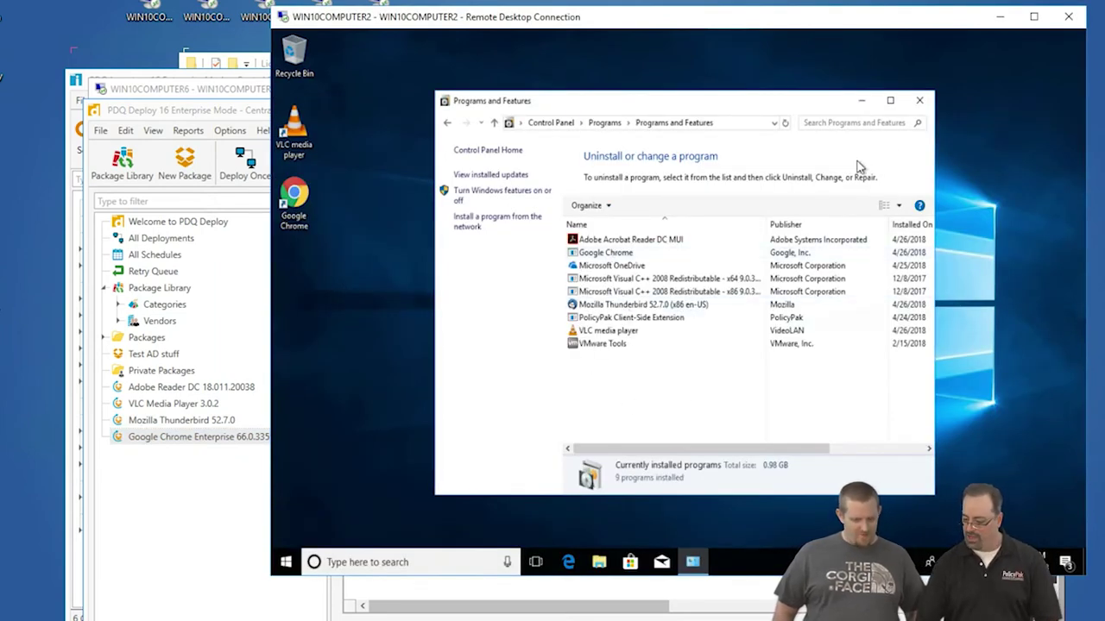
{"action": "left_click", "coordinate": [920, 102]}
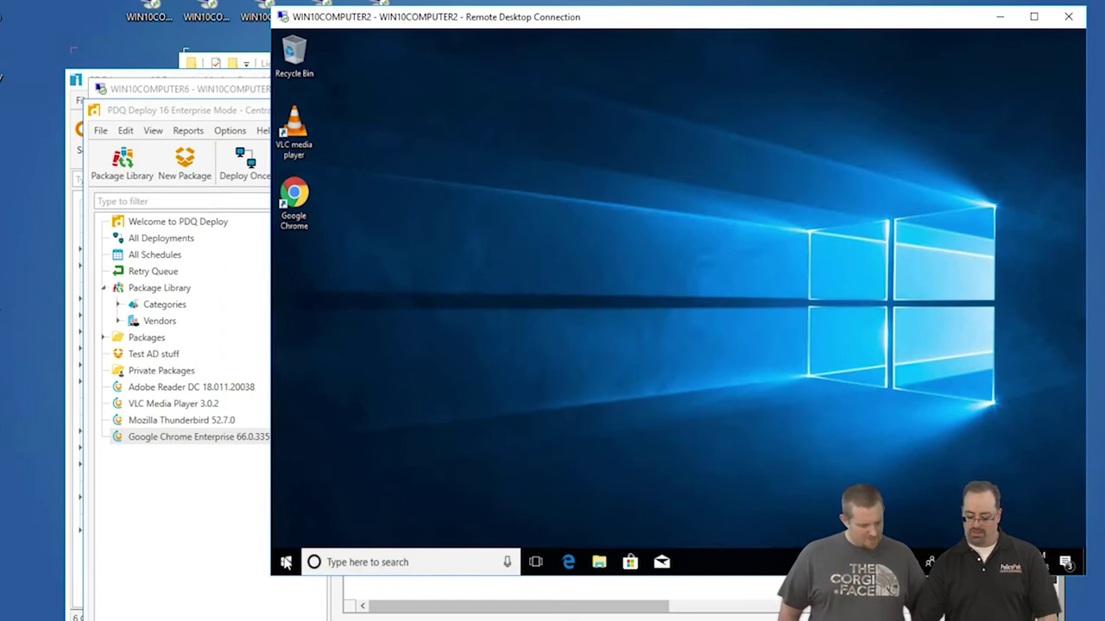
{"action": "left_click", "coordinate": [285, 561]}
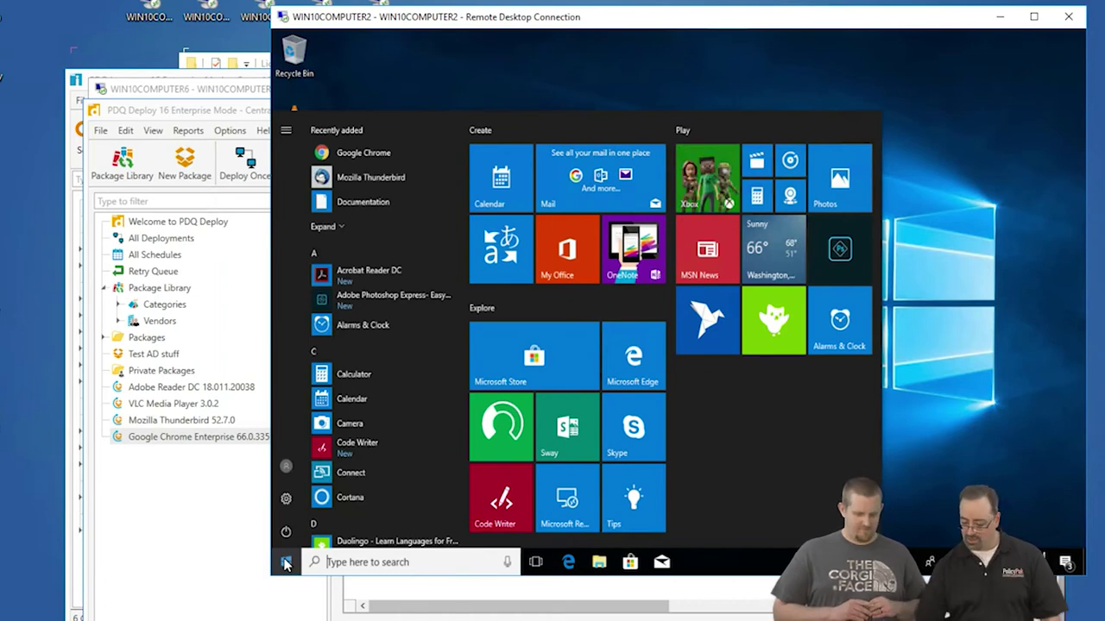
{"action": "left_click", "coordinate": [633, 103]}
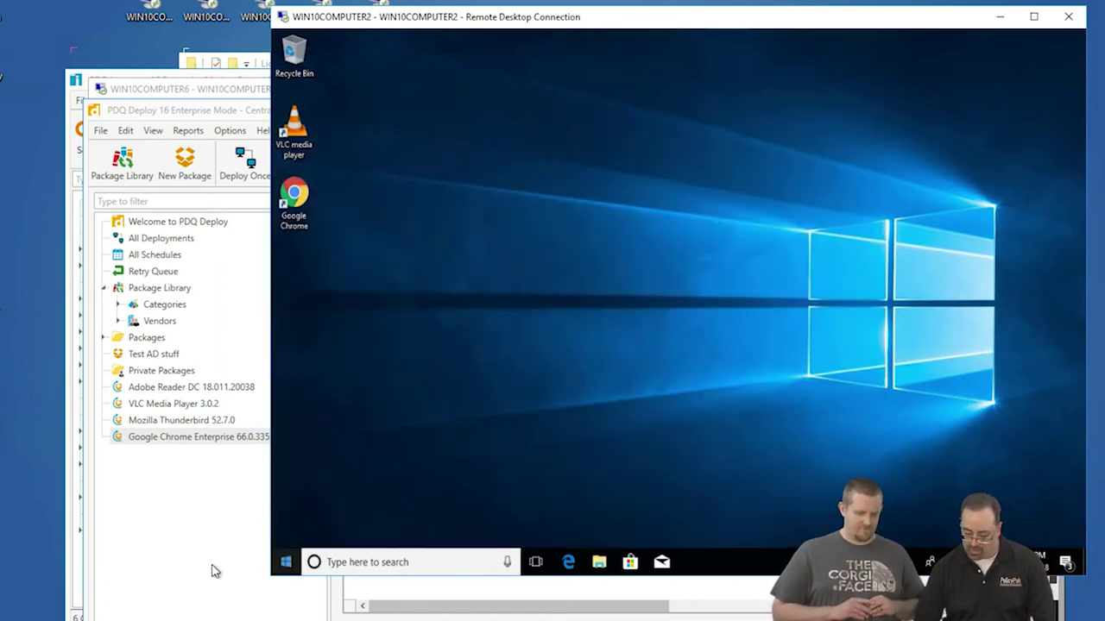
Search the client for Control Panel and open it.
{"action": "left_click", "coordinate": [285, 563]}
{"action": "type", "text": "control panel"}
{"action": "key", "text": "Return"}
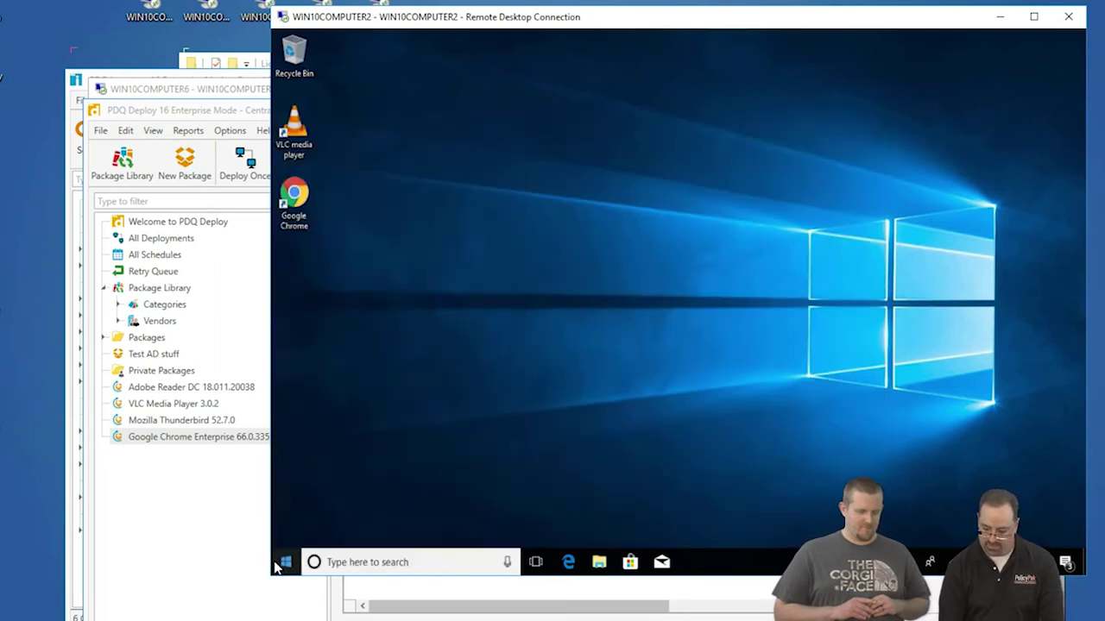
{"action": "type", "text": "gp"}
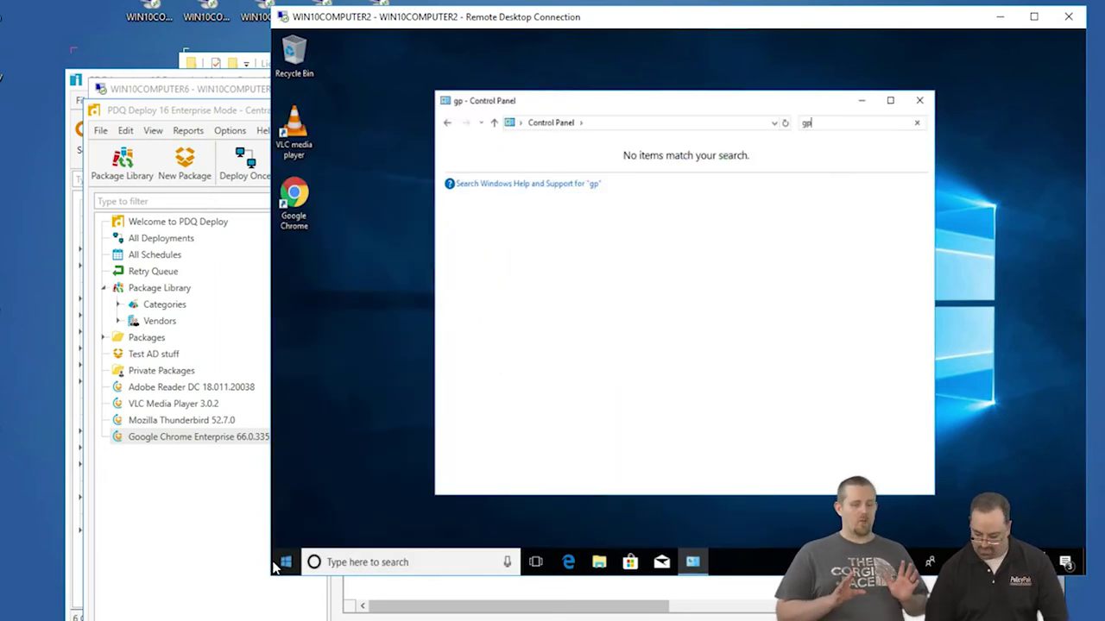
Launch Command Prompt from a cmd search and run gpupdate /force, then view the Start tiles.
{"action": "left_click", "coordinate": [286, 563]}
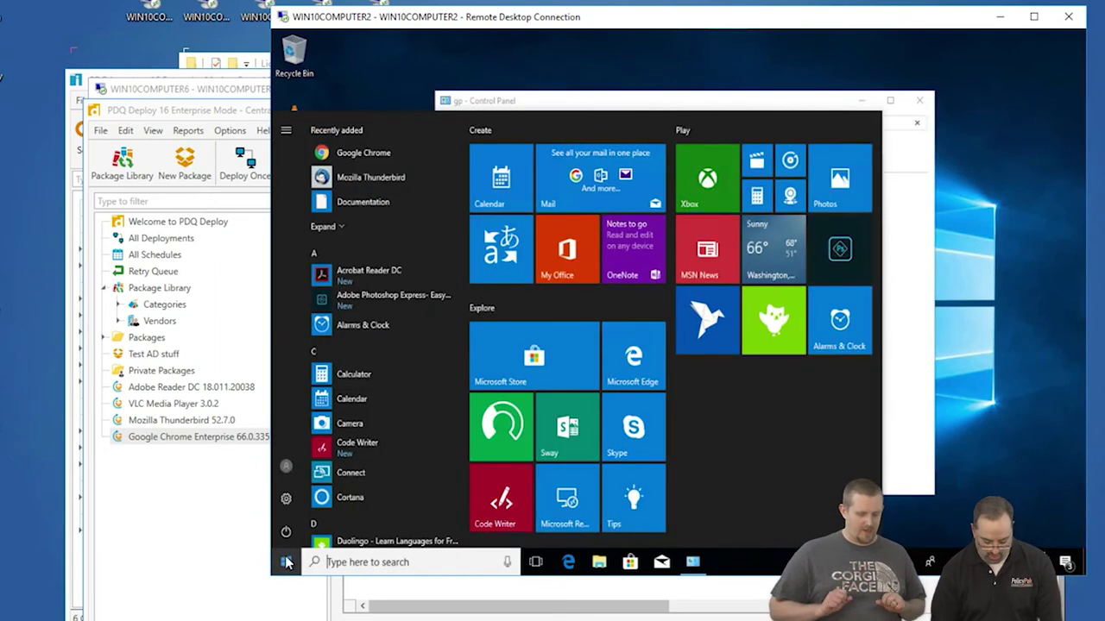
{"action": "type", "text": "cmd"}
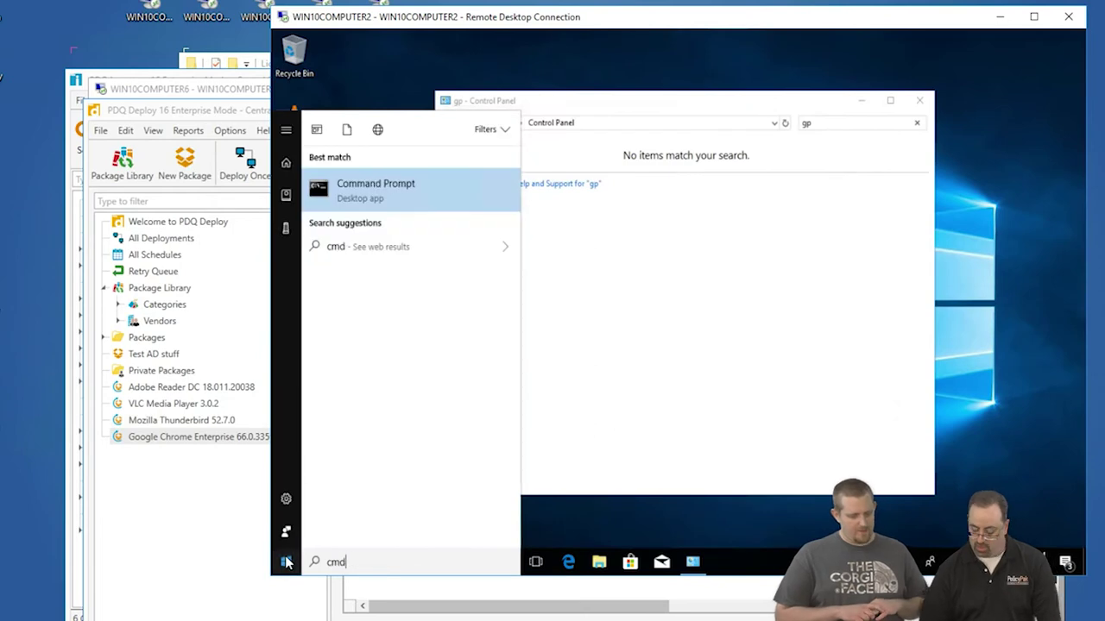
{"action": "left_click", "coordinate": [363, 182]}
{"action": "left_click", "coordinate": [639, 282]}
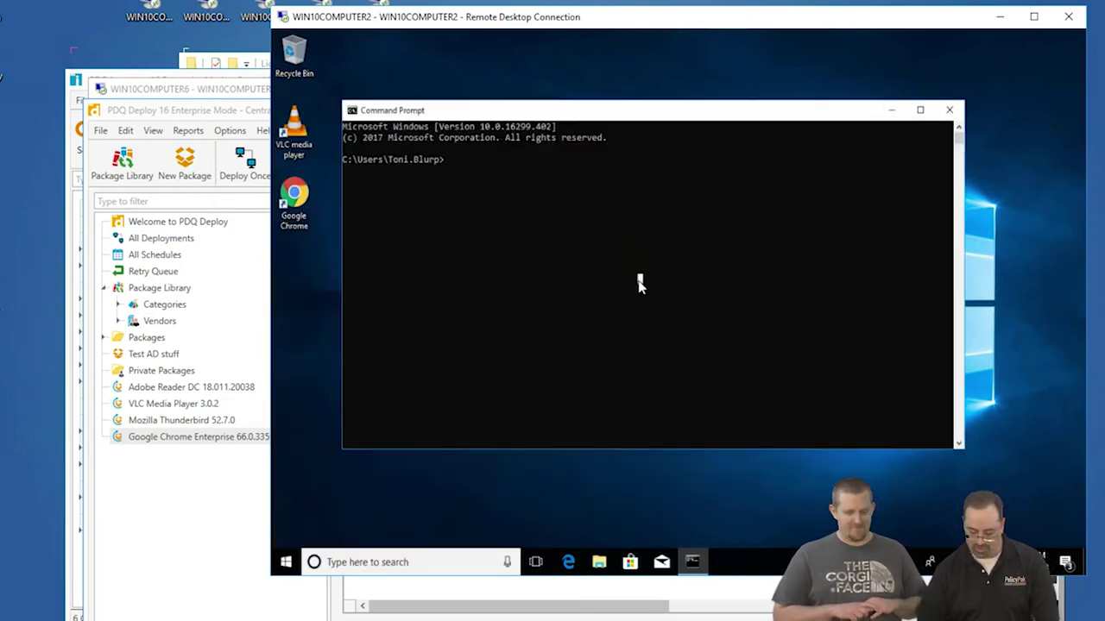
{"action": "type", "text": "gpupdate /forc"}
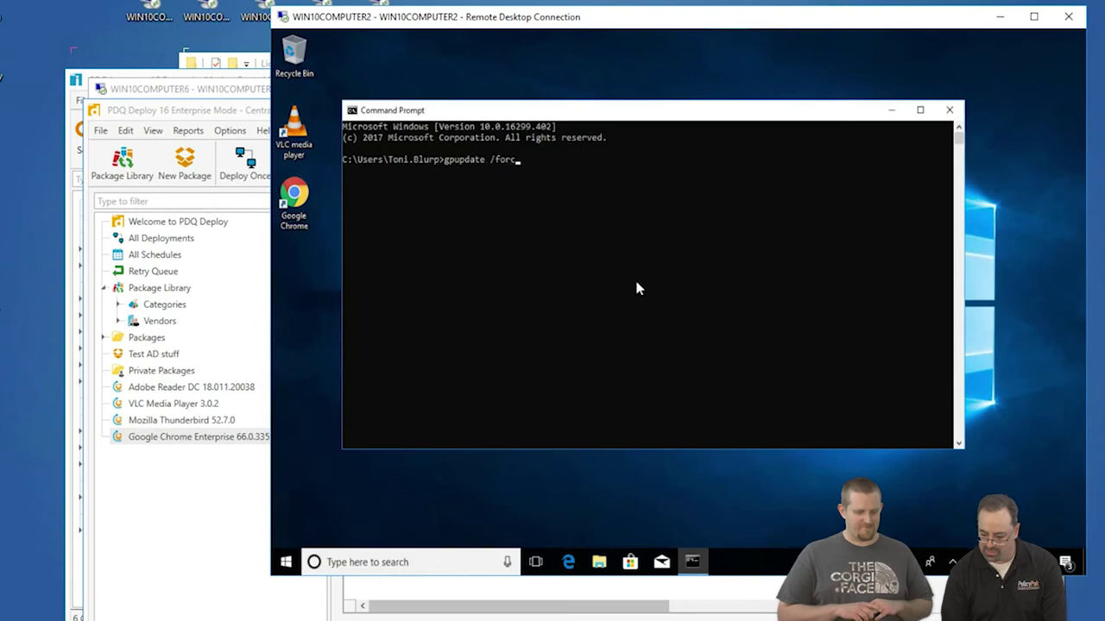
{"action": "type", "text": "e"}
{"action": "key", "text": "Return"}
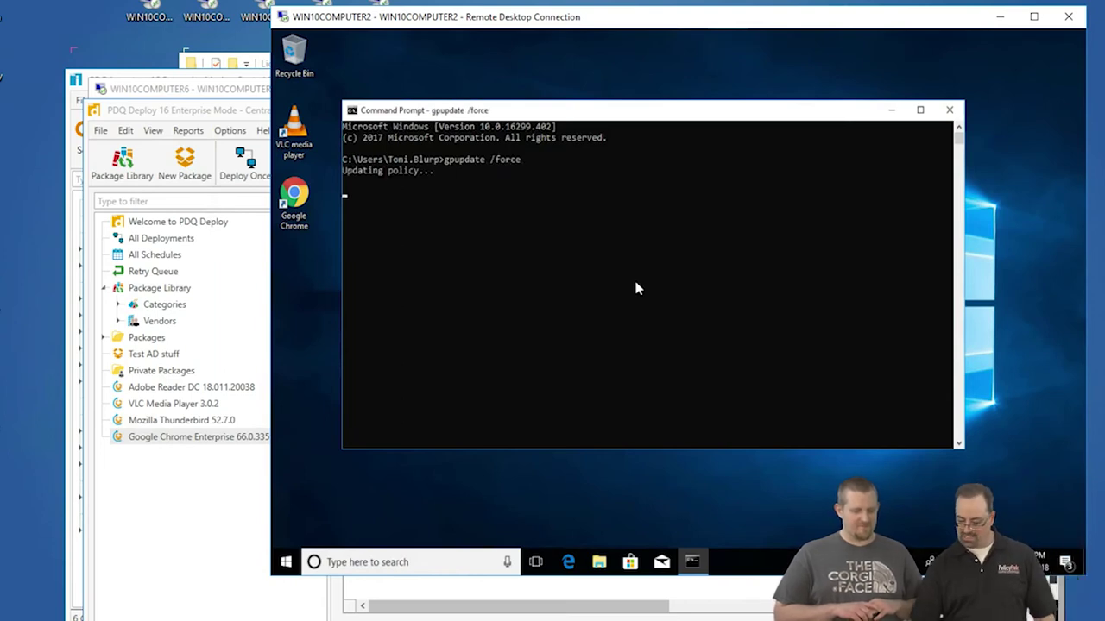
{"action": "left_click", "coordinate": [287, 562]}
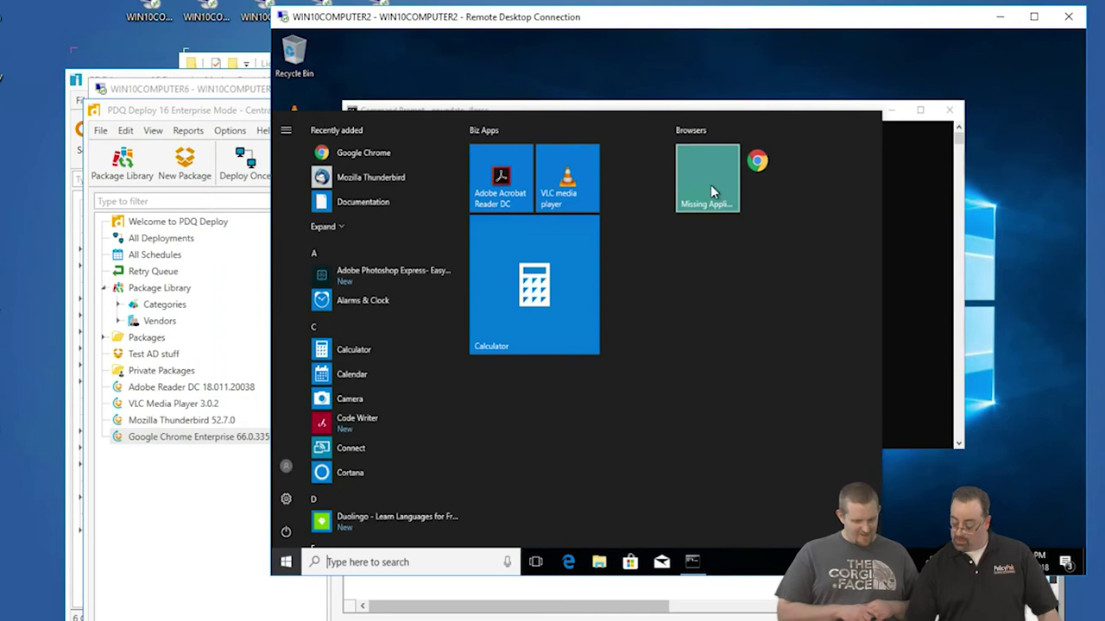
Launch the Missing Application tile twice, reading and closing the Firefox-not-installed warning in Edge.
{"action": "left_click", "coordinate": [707, 191]}
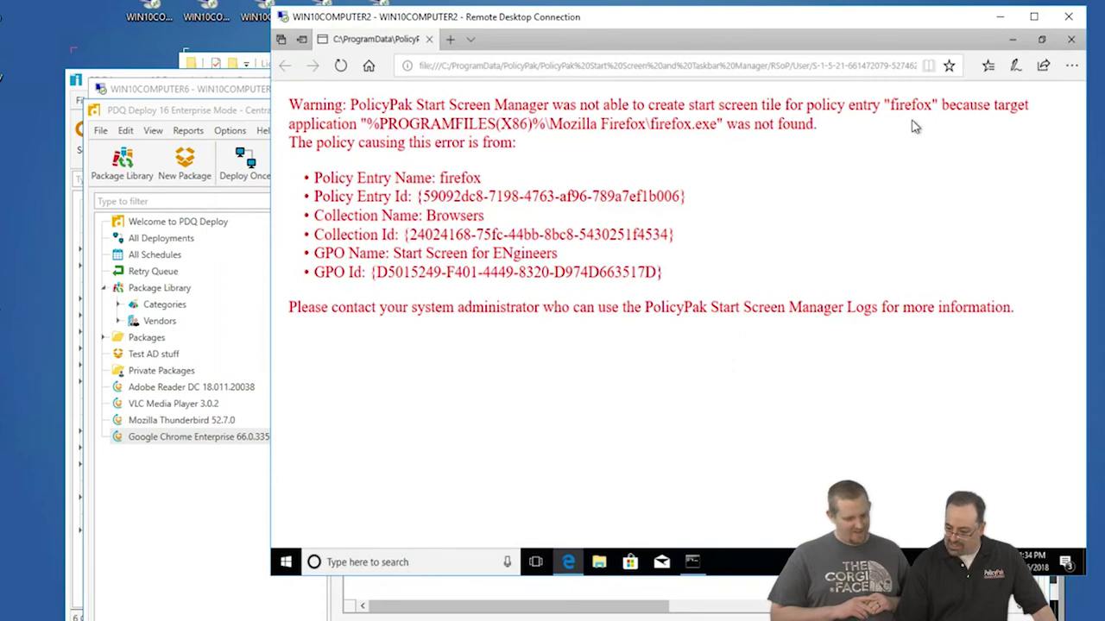
{"action": "left_click", "coordinate": [1071, 39]}
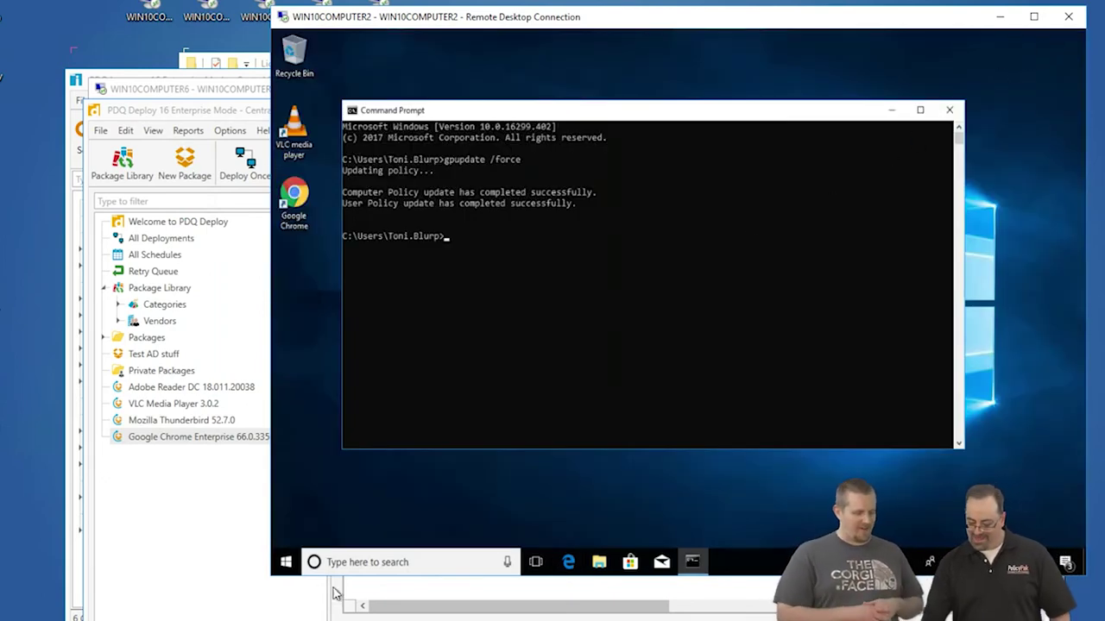
{"action": "left_click", "coordinate": [286, 562]}
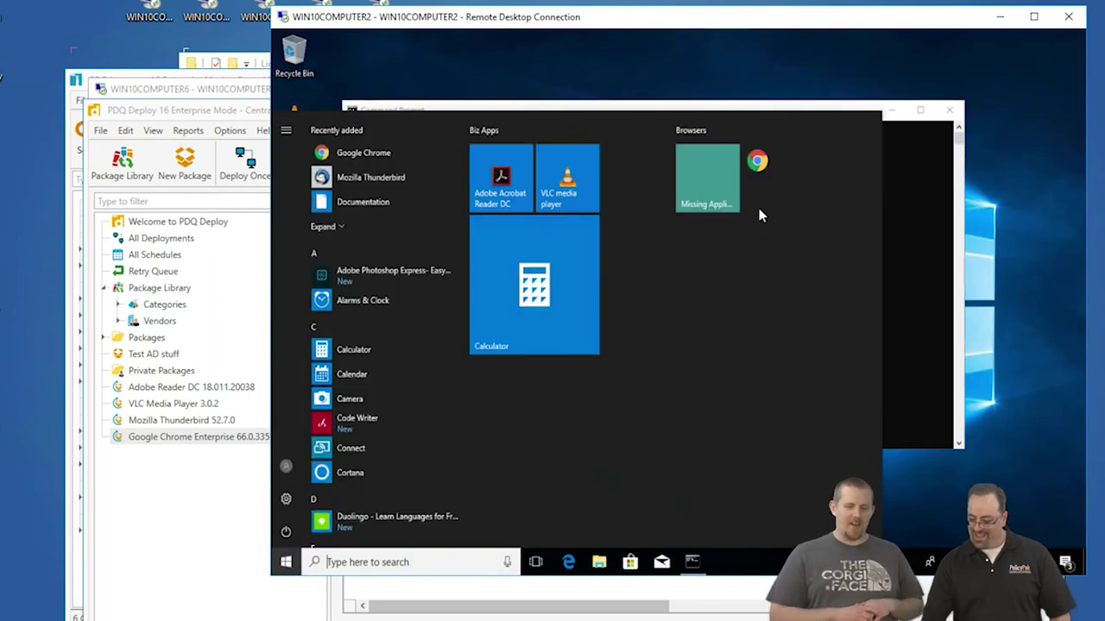
{"action": "left_click", "coordinate": [714, 209]}
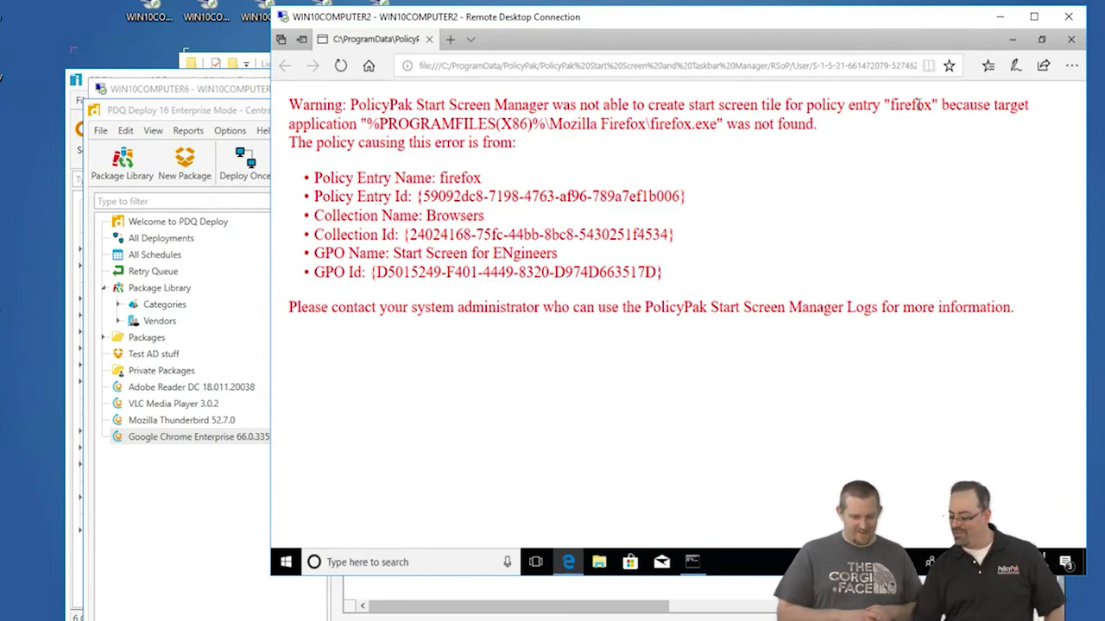
{"action": "left_click", "coordinate": [1070, 39]}
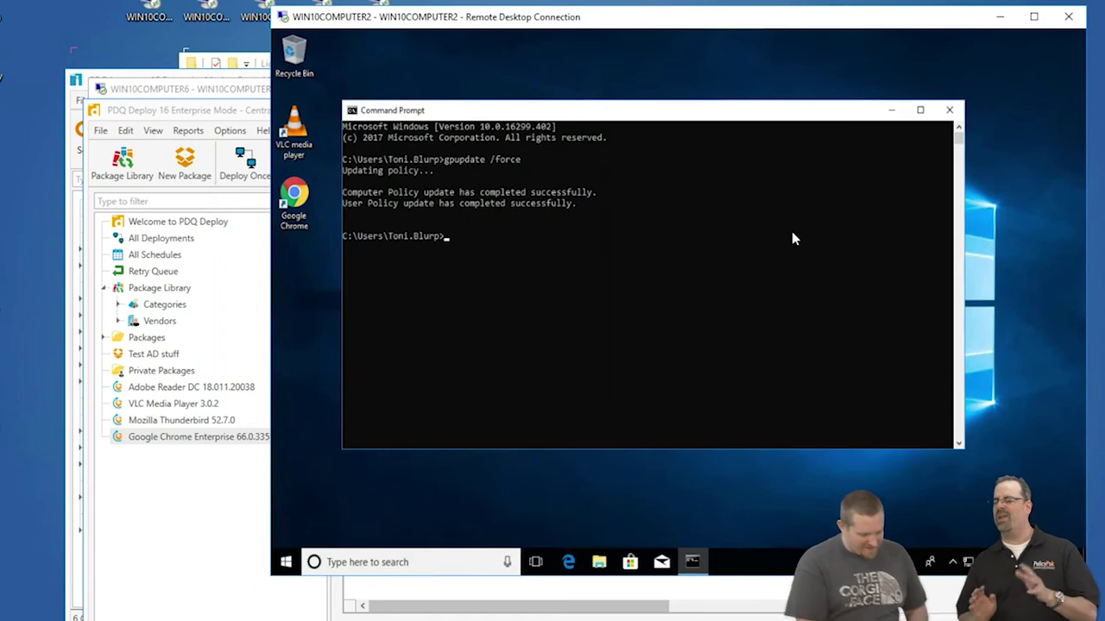
Filter the Package Library for fire, download Mozilla Firefox, and open the Mozilla Firefox 59.0.2 package.
{"action": "left_click", "coordinate": [106, 338]}
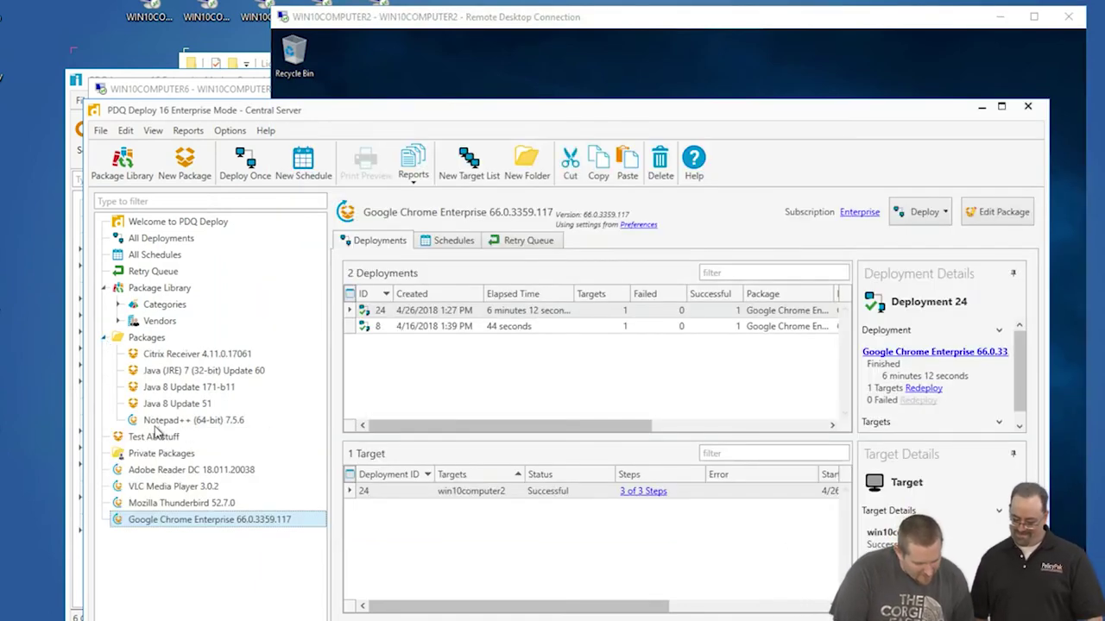
{"action": "left_click", "coordinate": [155, 293]}
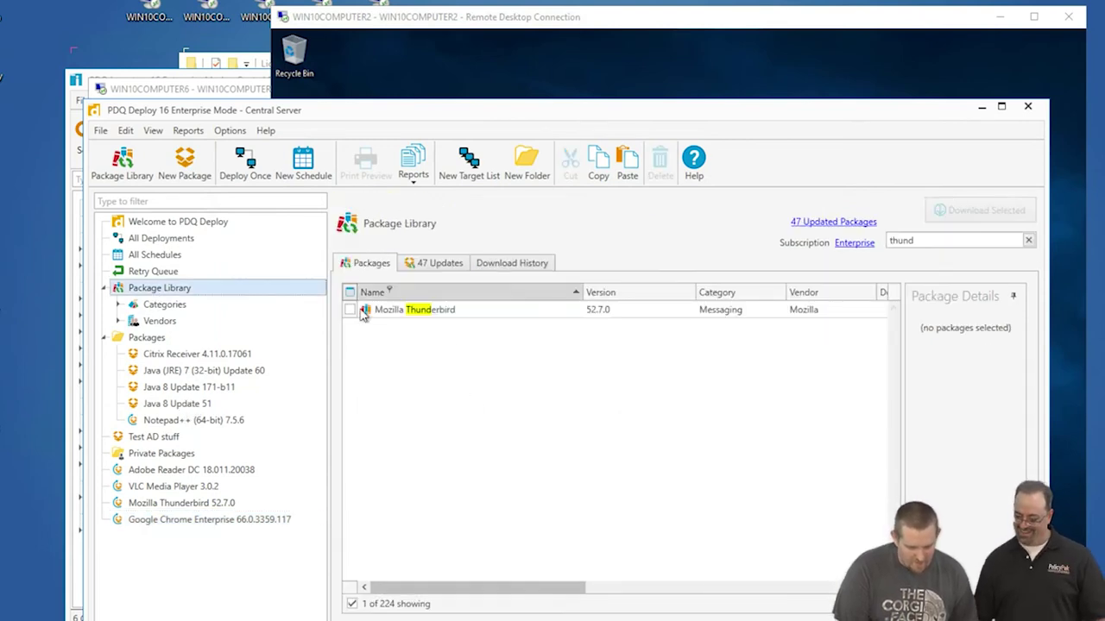
{"action": "double_click", "coordinate": [964, 241]}
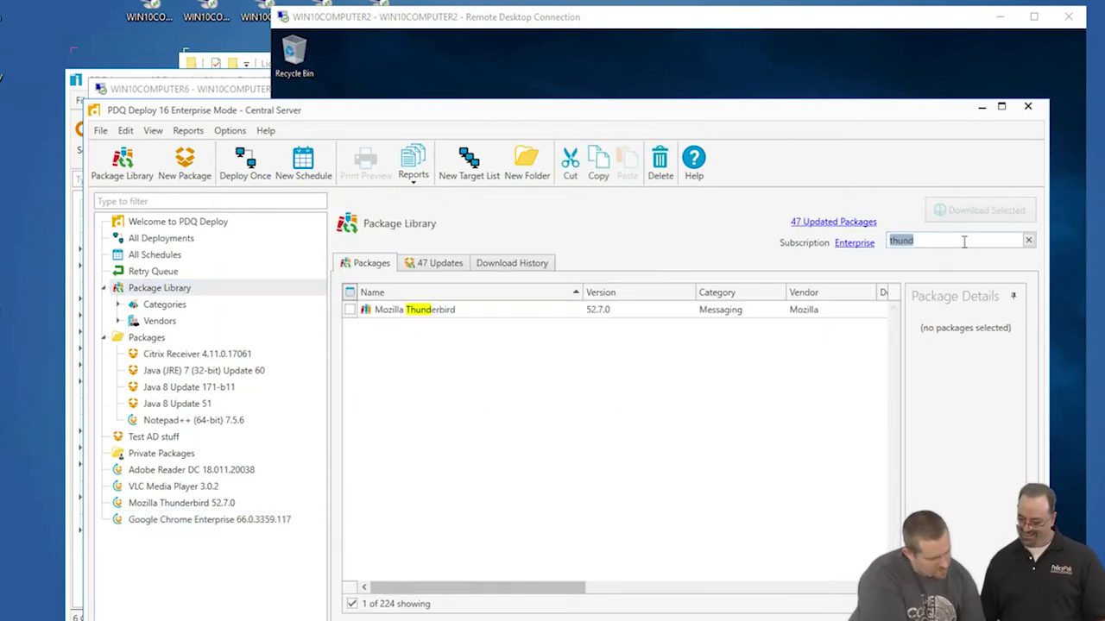
{"action": "type", "text": "fire"}
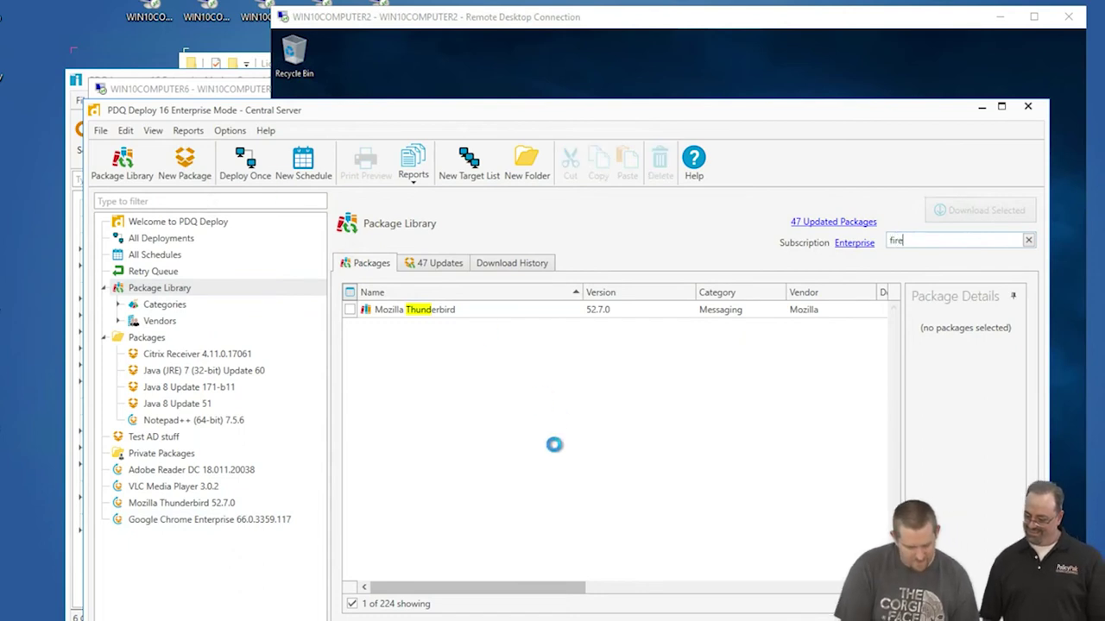
{"action": "left_click", "coordinate": [428, 326]}
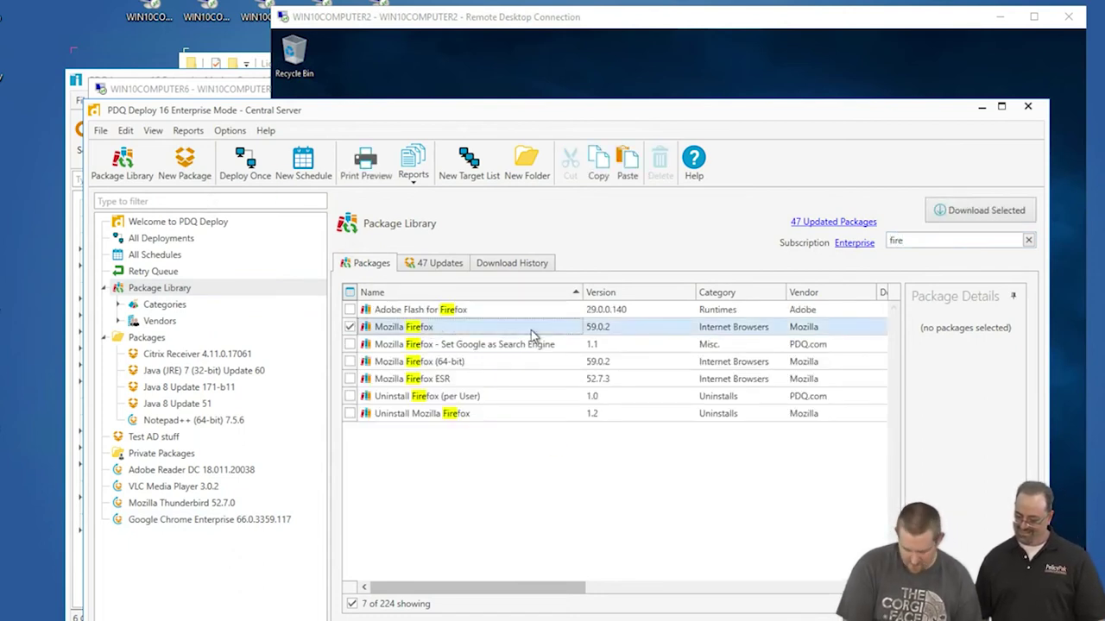
{"action": "left_click", "coordinate": [986, 211]}
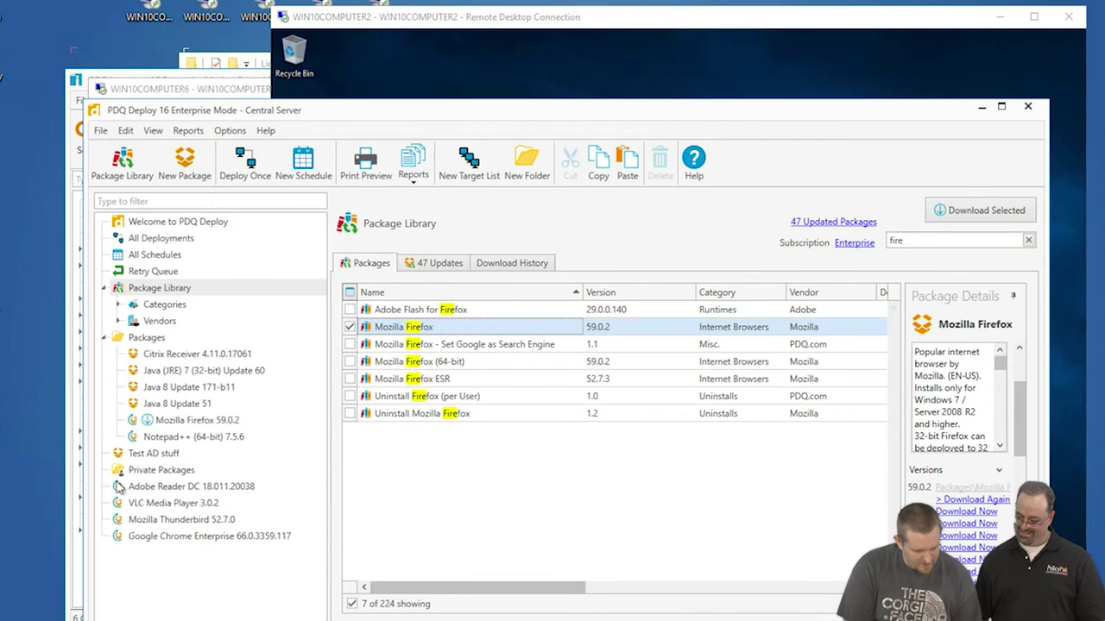
{"action": "left_click", "coordinate": [205, 420]}
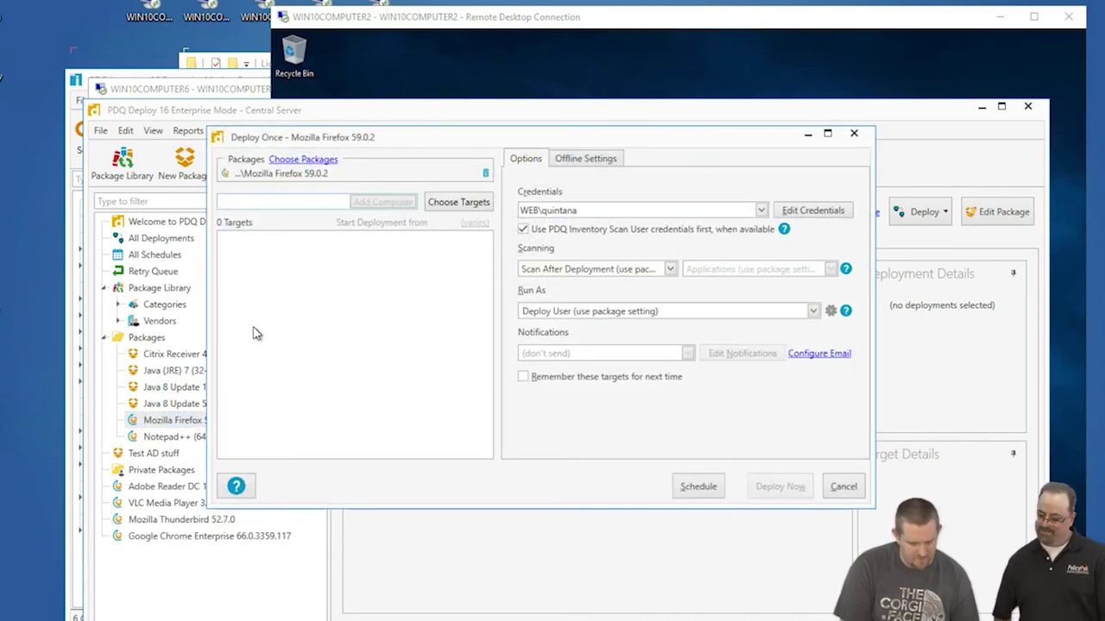
Add win10computer2 as the target and deploy Mozilla Firefox 59.0.2 now.
{"action": "type", "text": "in10"}
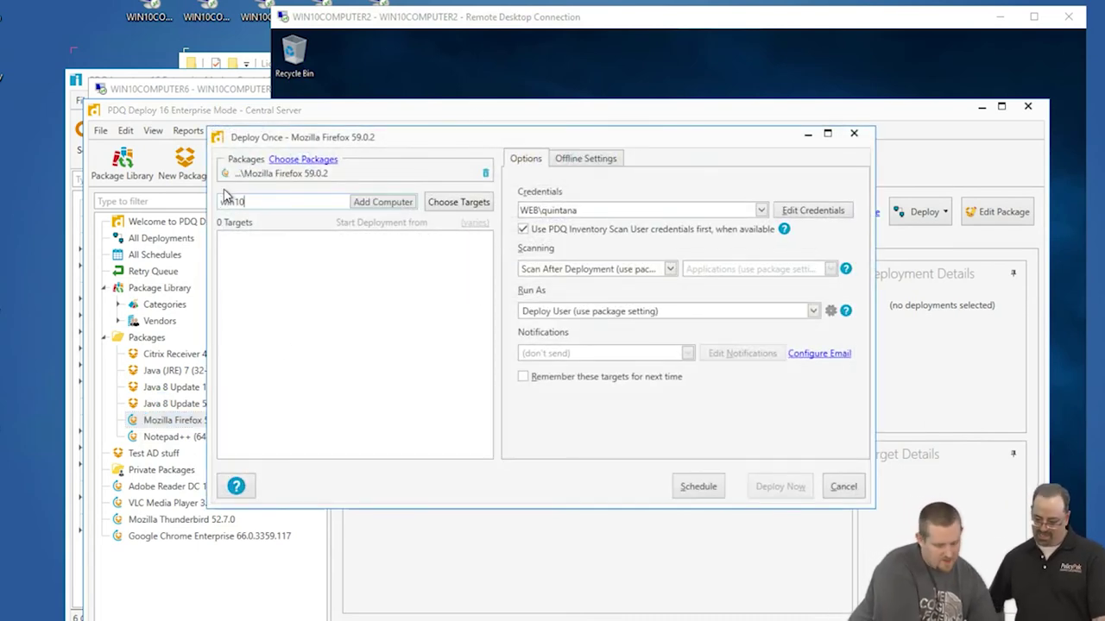
{"action": "type", "text": "computer2"}
{"action": "key", "text": "Return"}
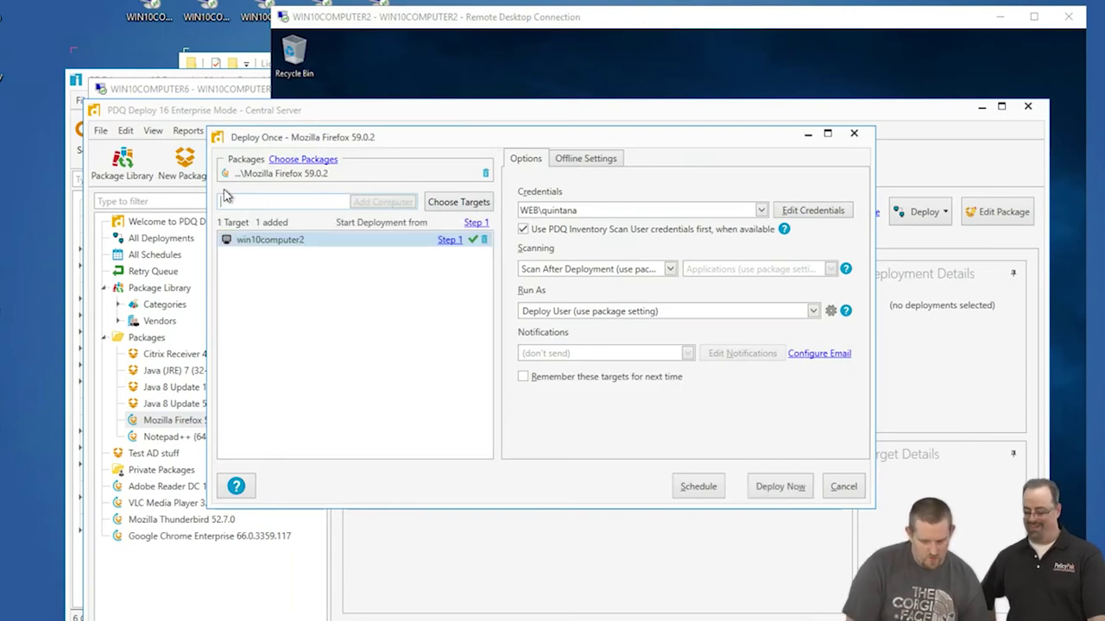
{"action": "left_click", "coordinate": [795, 486]}
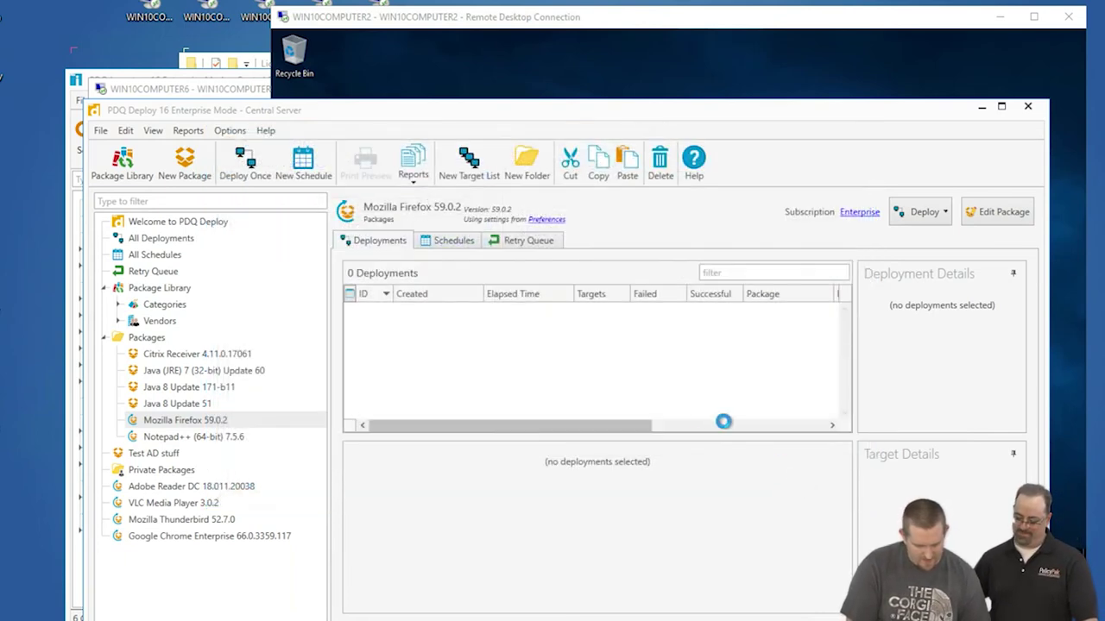
{"action": "left_click", "coordinate": [634, 60]}
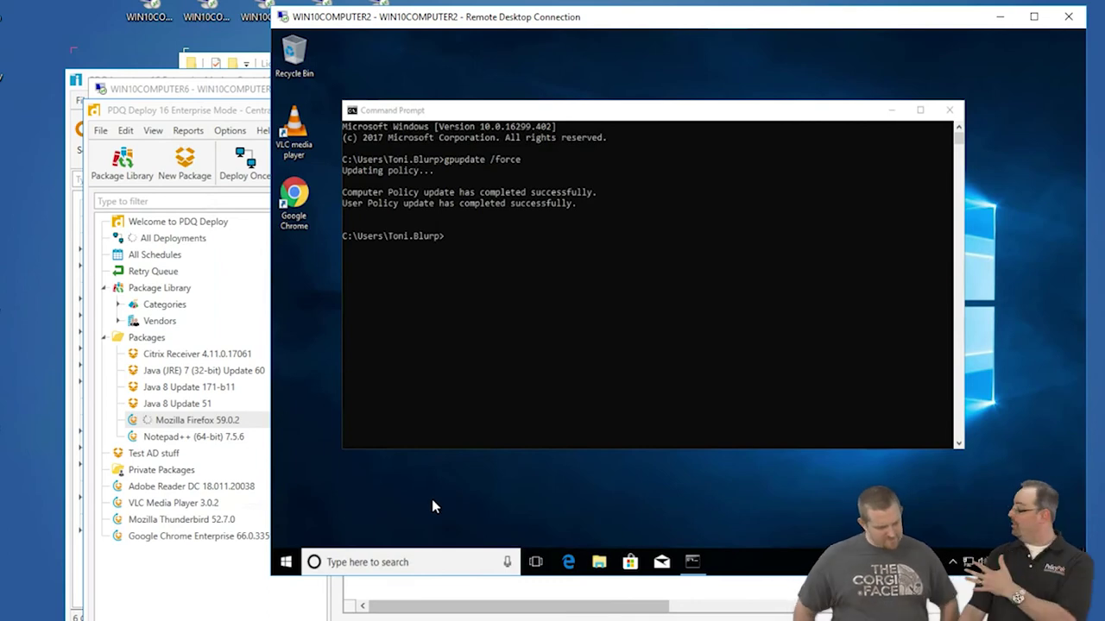
Add Collection 1 under Taskbar Manager for Windows 10, keeping Enabled and Merge.
{"action": "left_click", "coordinate": [386, 587]}
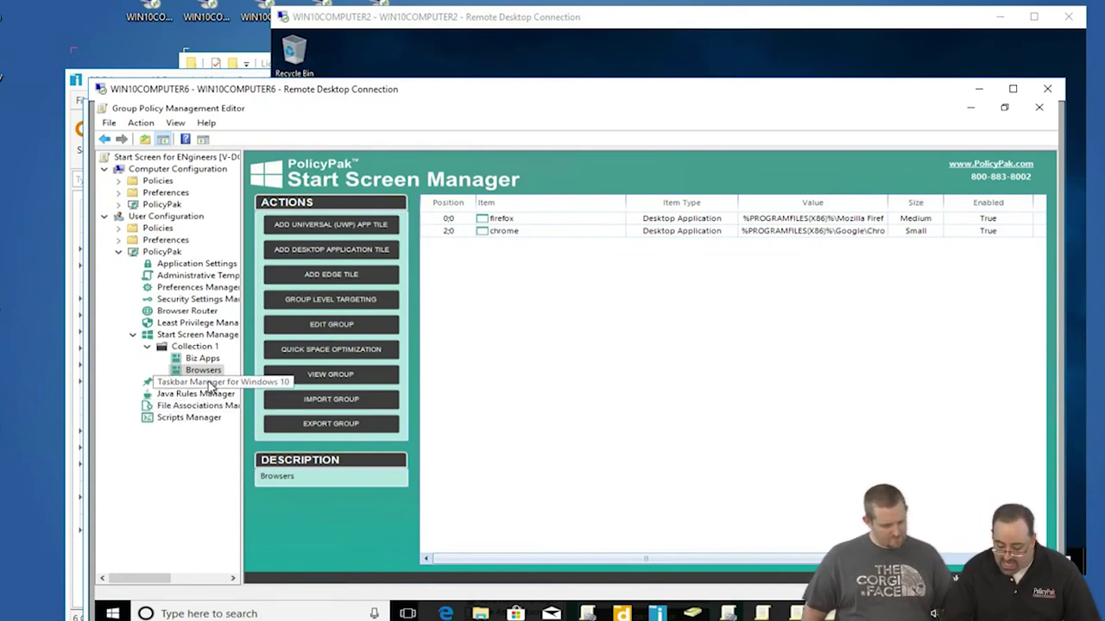
{"action": "left_click", "coordinate": [148, 381]}
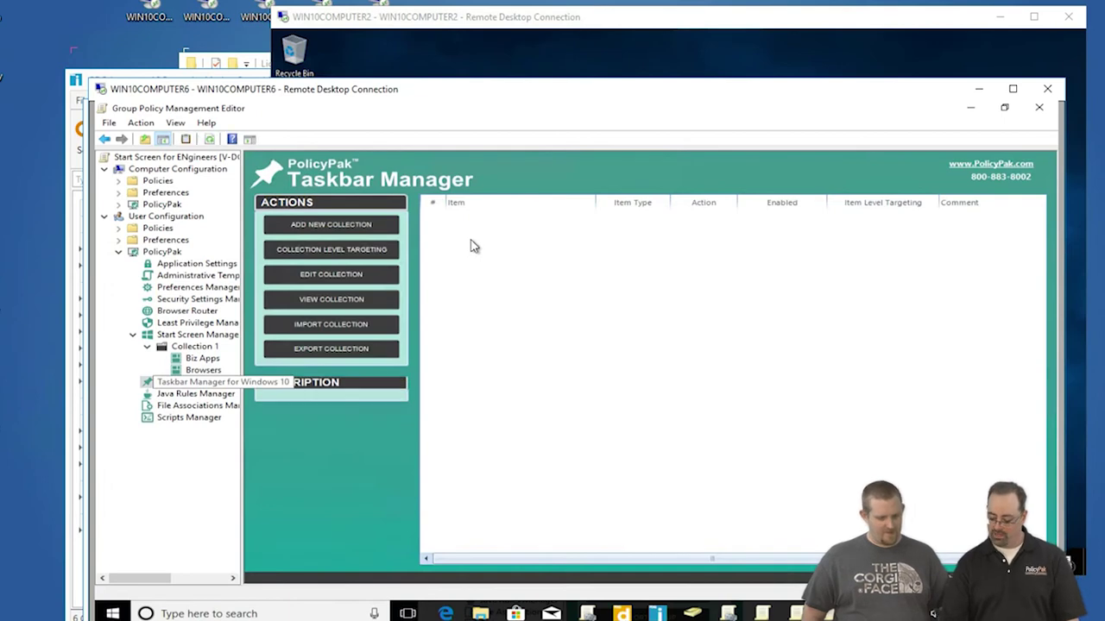
{"action": "right_click", "coordinate": [467, 236]}
{"action": "left_click", "coordinate": [489, 246]}
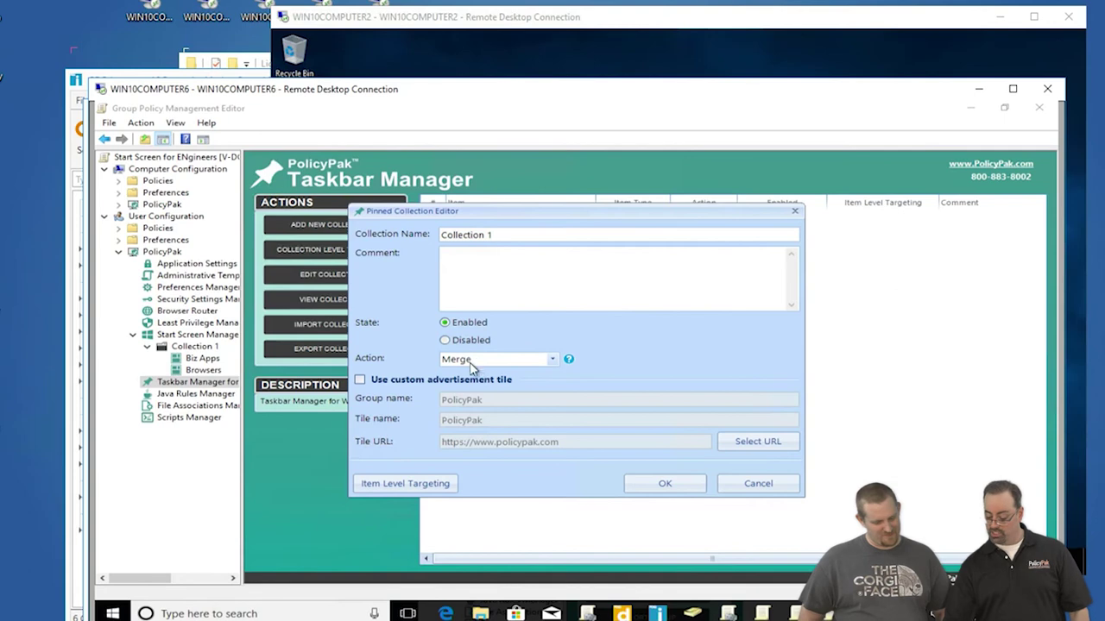
{"action": "left_click", "coordinate": [665, 484]}
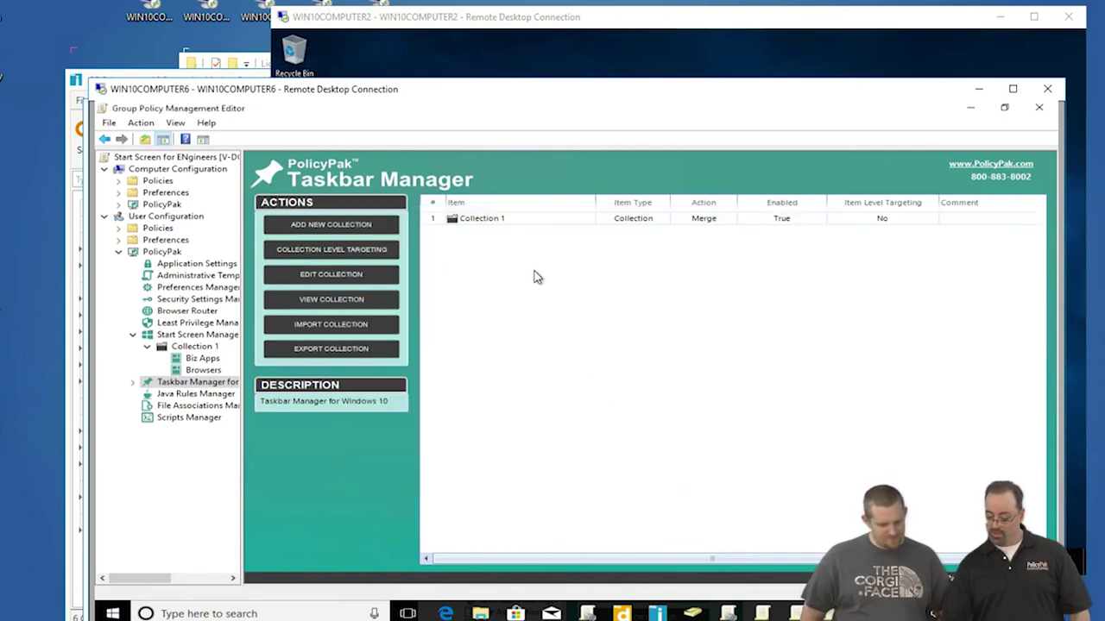
{"action": "double_click", "coordinate": [518, 222]}
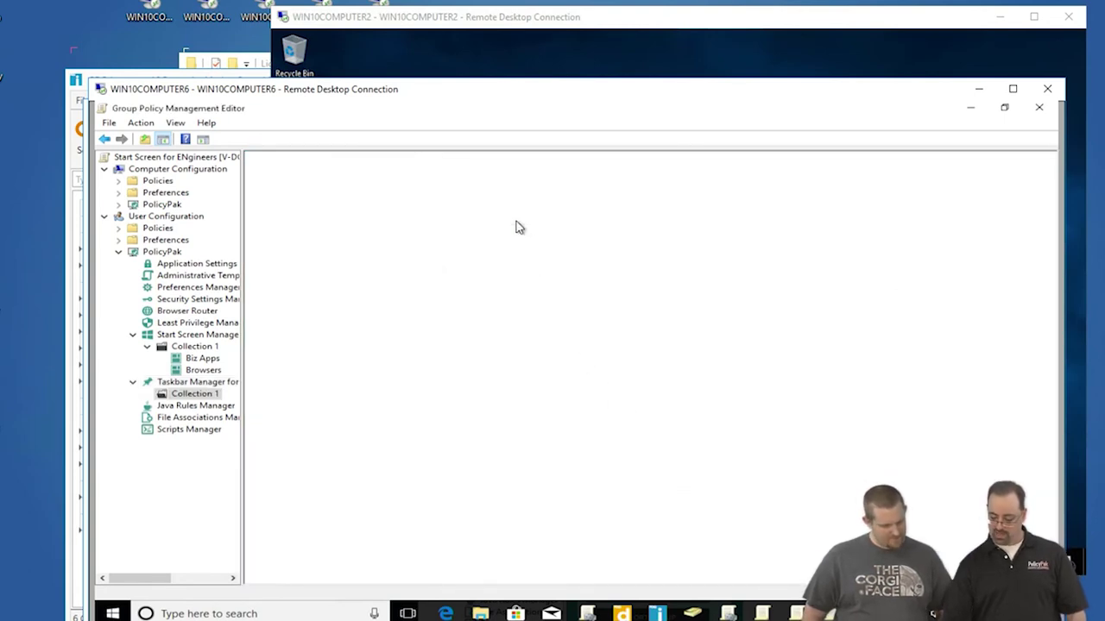
Add Calculator as a universal app item named calc on taskbar.
{"action": "right_click", "coordinate": [471, 241]}
{"action": "mouse_move", "coordinate": [493, 249]}
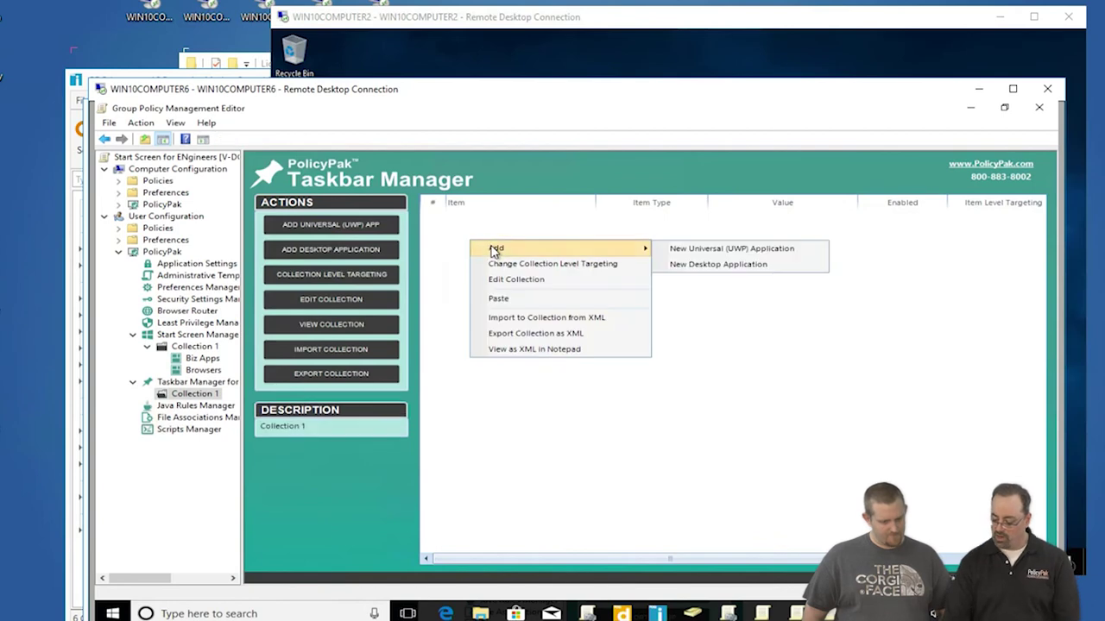
{"action": "left_click", "coordinate": [699, 251]}
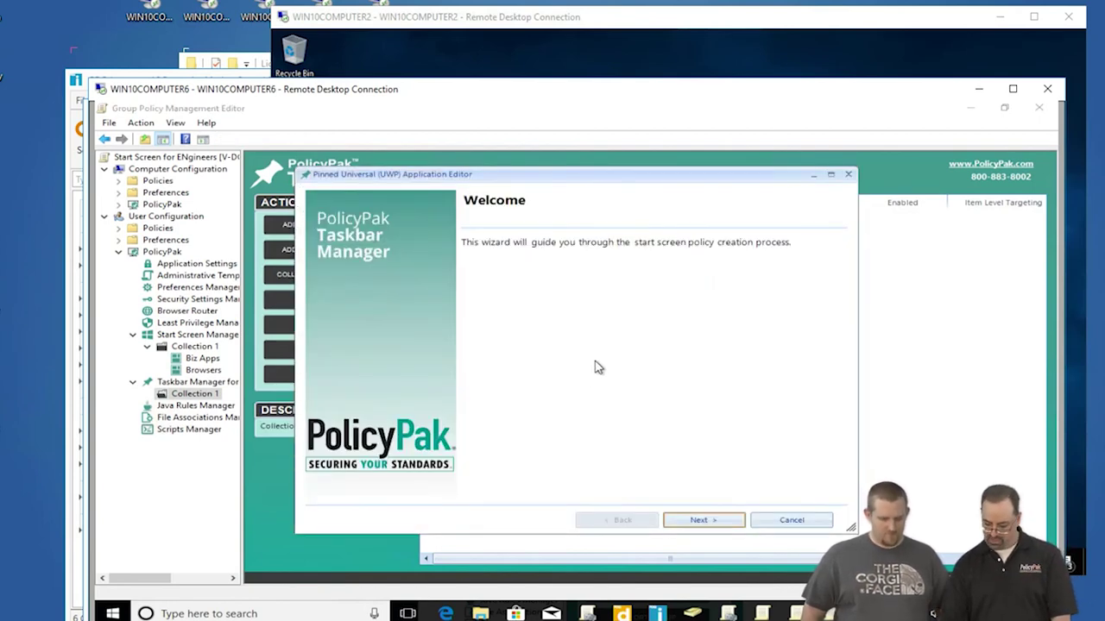
{"action": "left_click", "coordinate": [701, 520]}
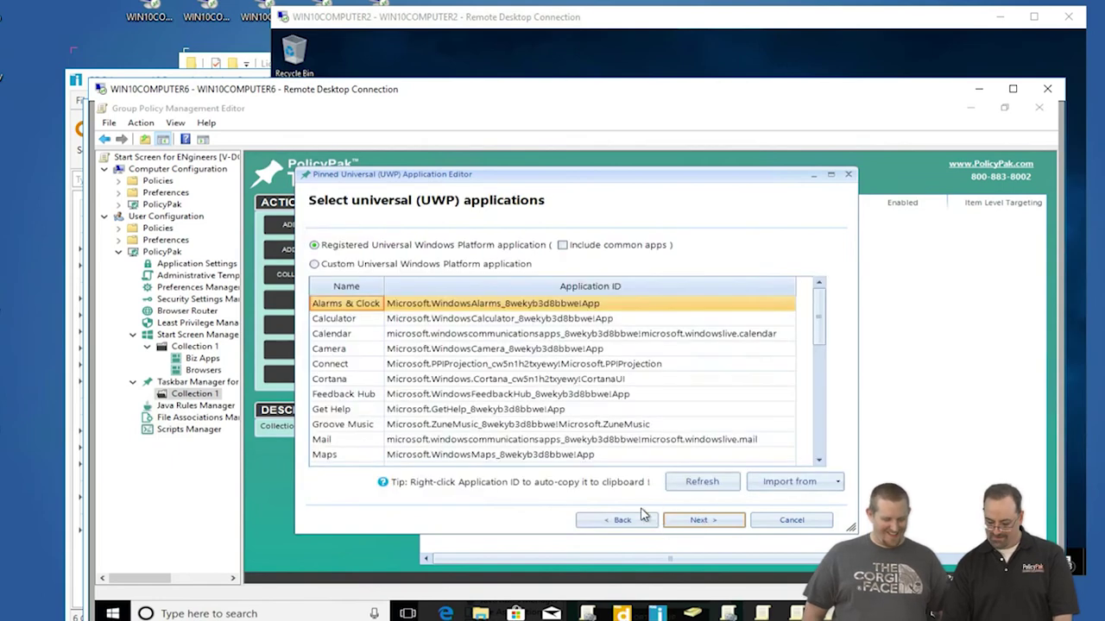
{"action": "left_click", "coordinate": [408, 322]}
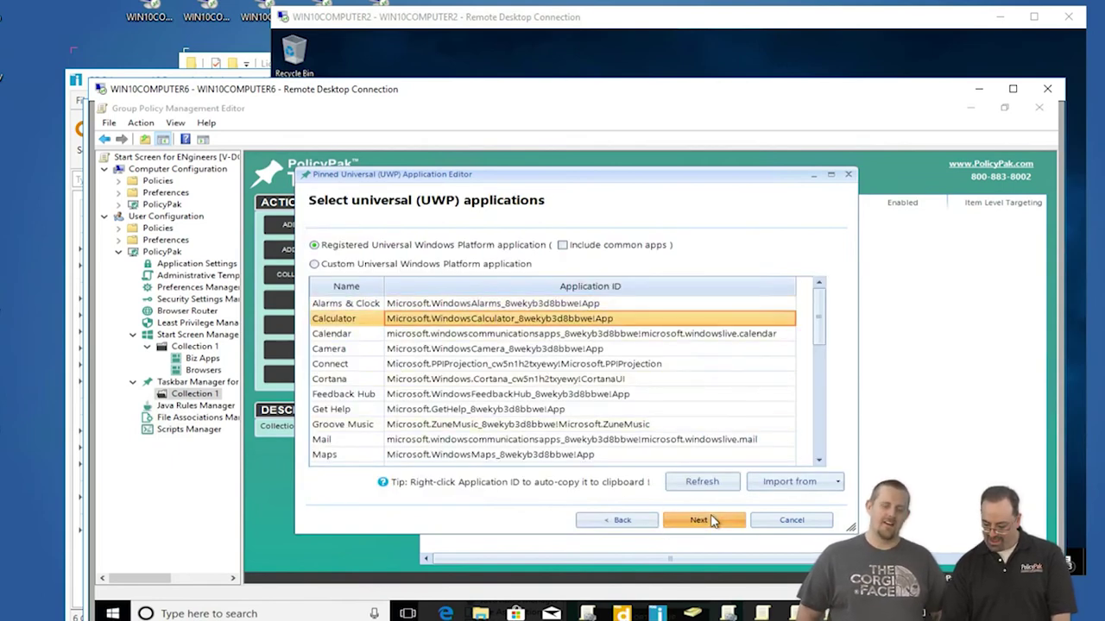
{"action": "left_click", "coordinate": [713, 521]}
{"action": "left_click", "coordinate": [441, 245]}
{"action": "type", "text": "cal"}
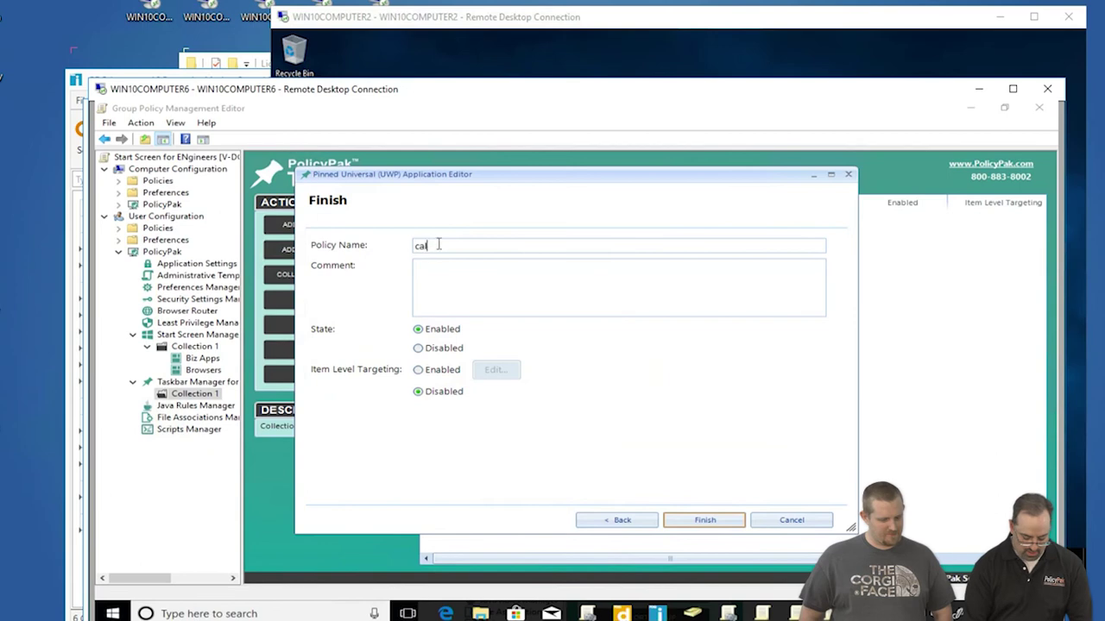
{"action": "type", "text": "c on taskba"}
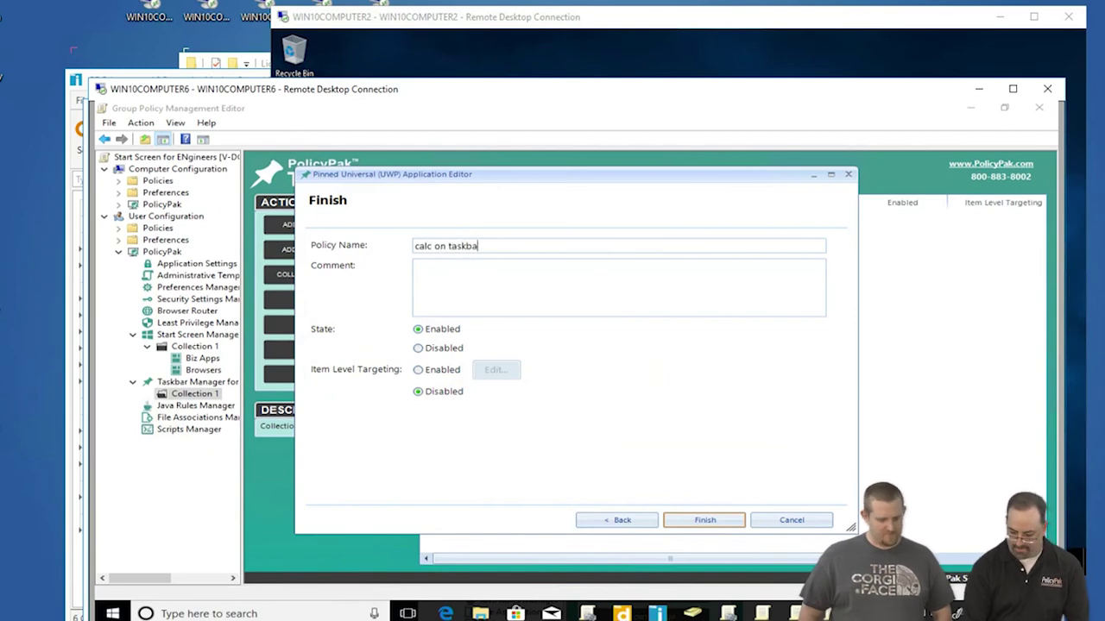
{"action": "type", "text": "r"}
{"action": "key", "text": "Return"}
Add Google Chrome as a desktop application item named chrome.
{"action": "right_click", "coordinate": [471, 249]}
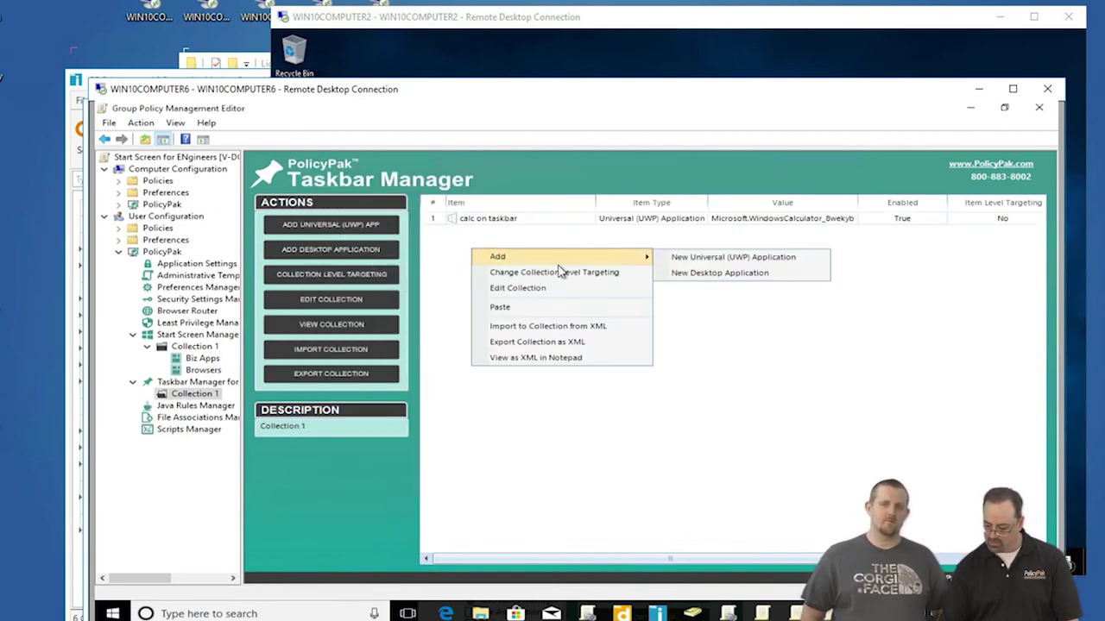
{"action": "left_click", "coordinate": [744, 272]}
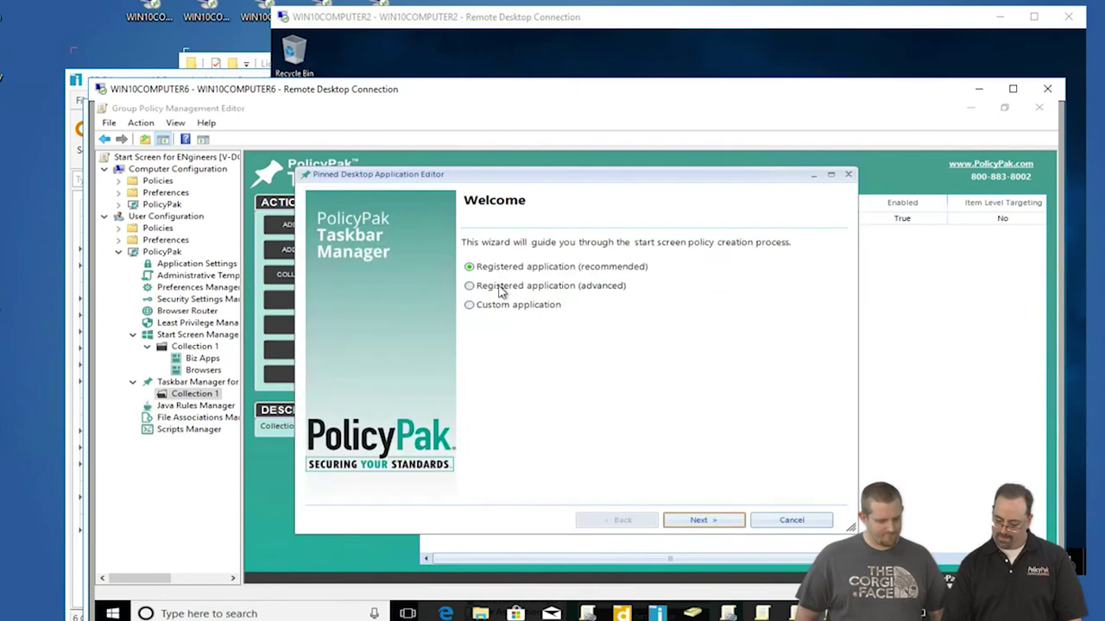
{"action": "left_click", "coordinate": [701, 520]}
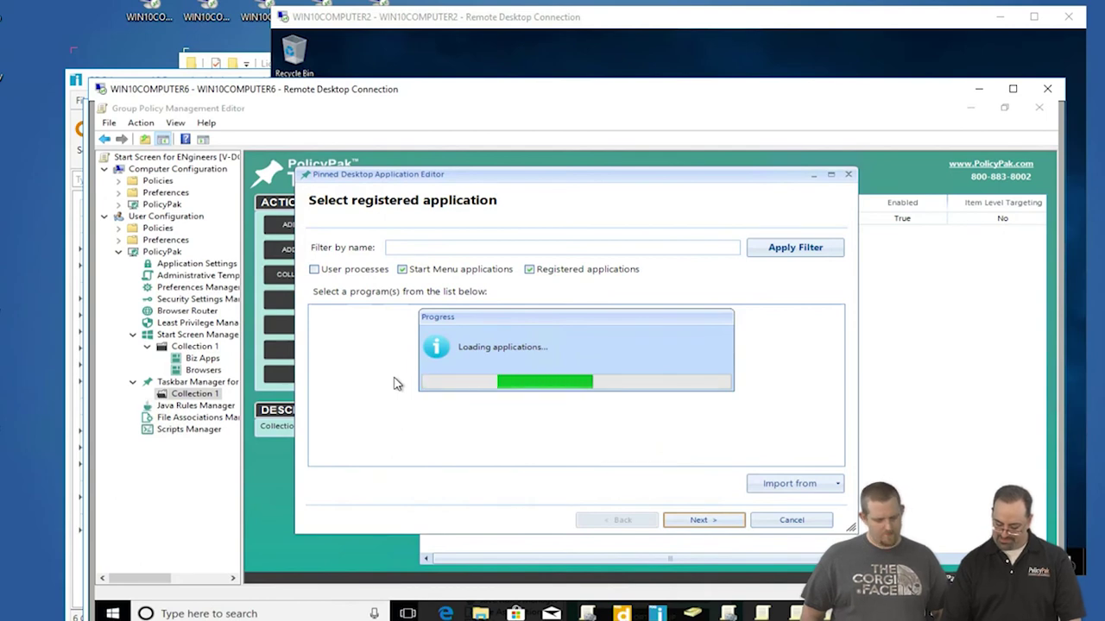
{"action": "scroll", "coordinate": [379, 405], "scroll_direction": "down", "scroll_amount": 3}
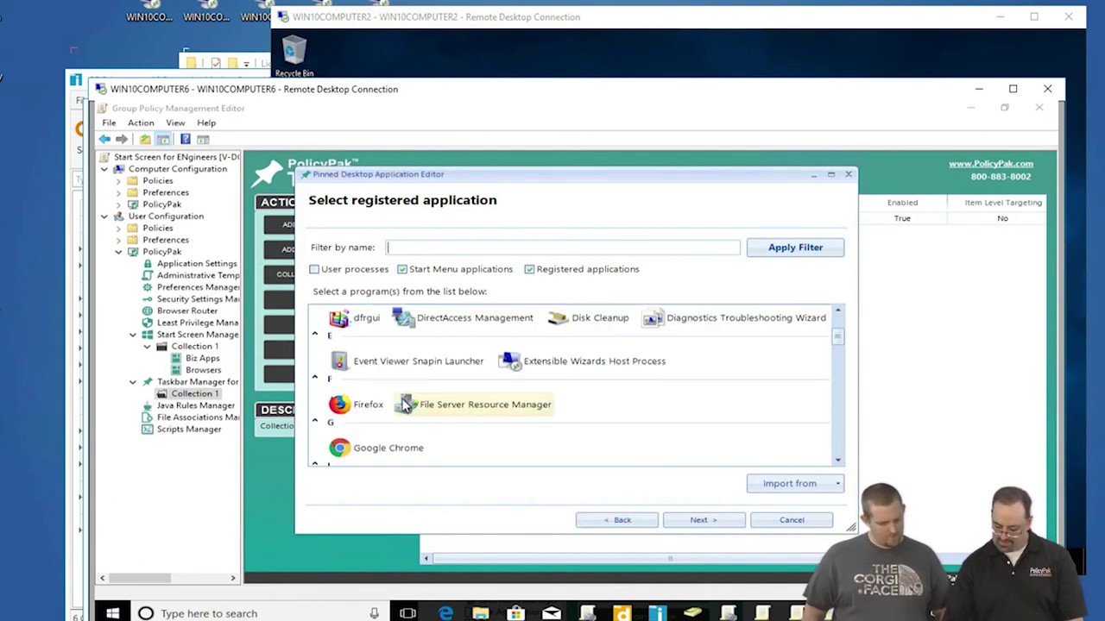
{"action": "left_click", "coordinate": [355, 453]}
{"action": "left_click", "coordinate": [716, 523]}
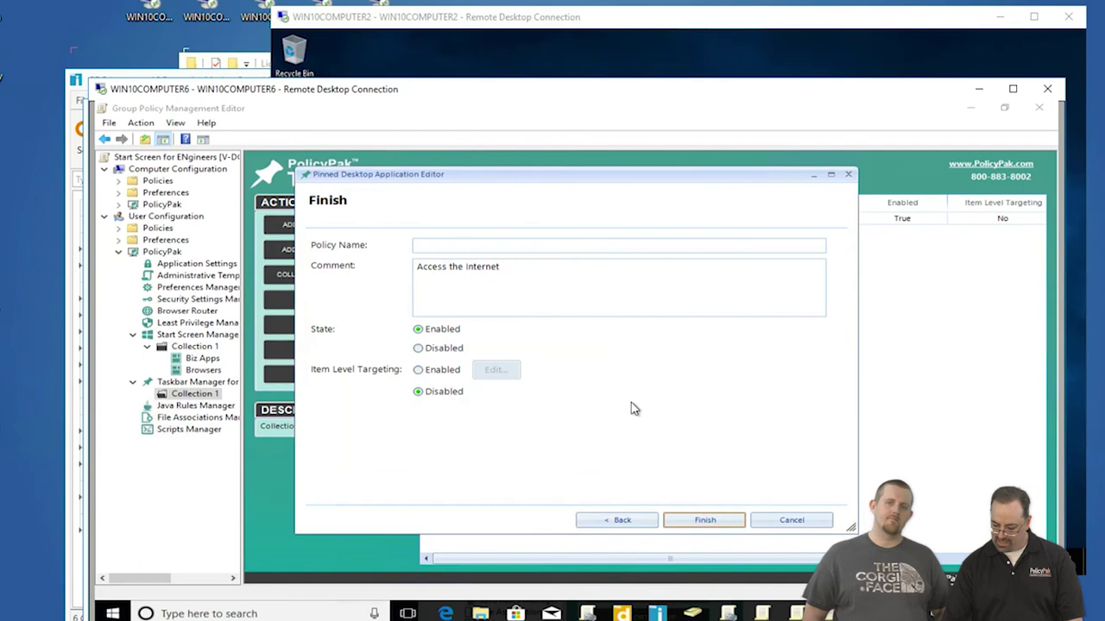
{"action": "left_click", "coordinate": [571, 244]}
{"action": "type", "text": "chrome"}
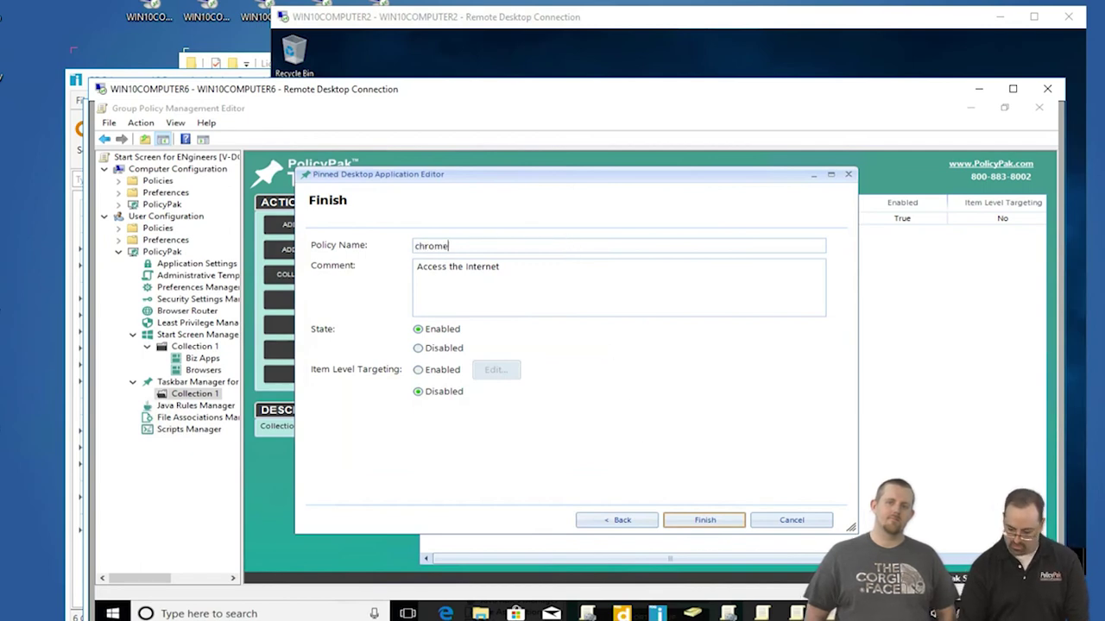
{"action": "key", "text": "Return"}
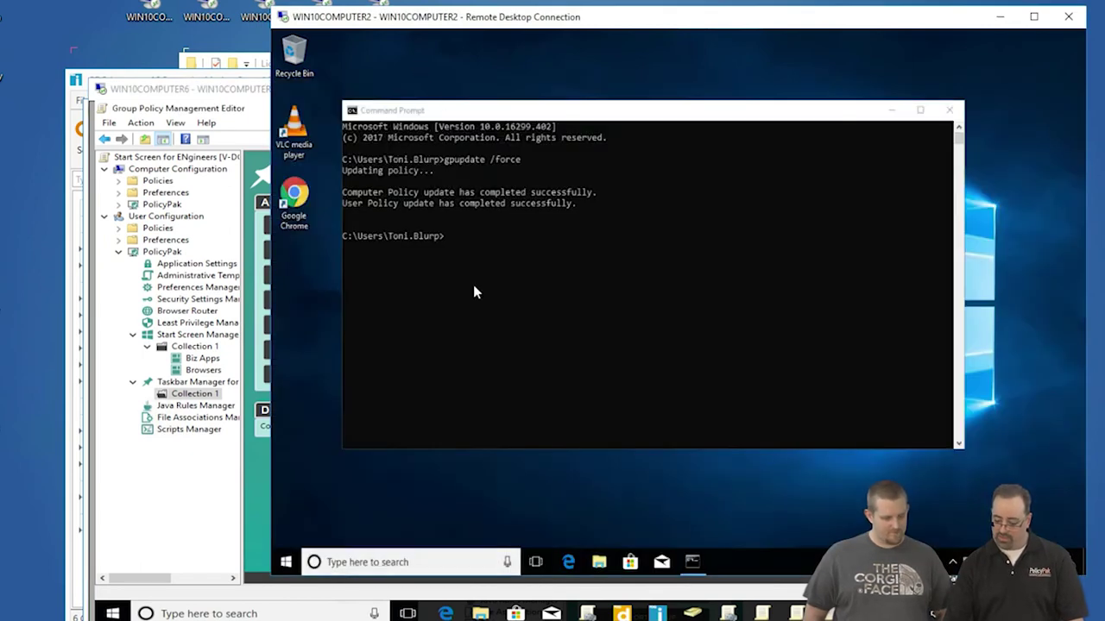
Rerun gpupdate /force in the client's Command Prompt and check the Start menu's Browsers tiles.
{"action": "left_click", "coordinate": [473, 292]}
{"action": "key", "text": "Up"}
{"action": "key", "text": "Return"}
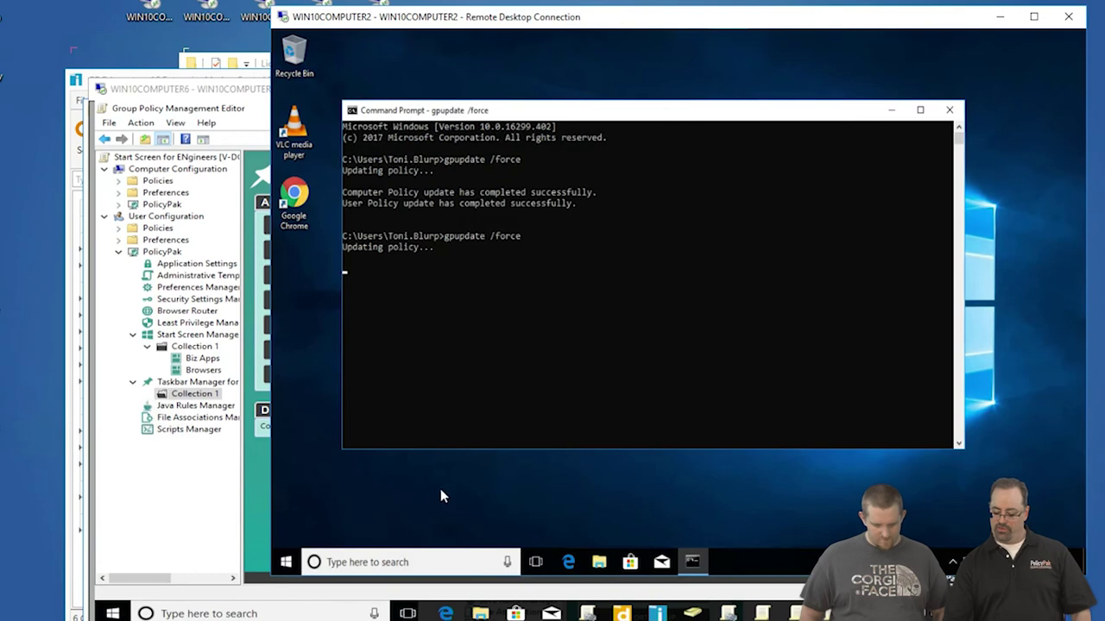
{"action": "left_click", "coordinate": [286, 561]}
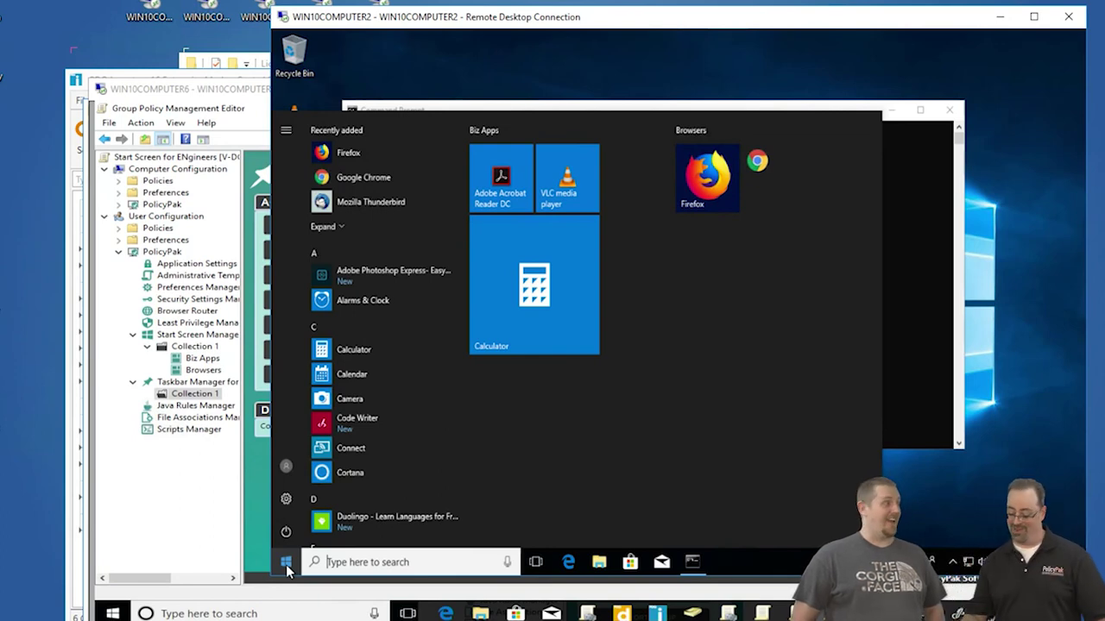
Sign out of the WIN10COMPUTER2 remote session, then reopen its connection.
{"action": "right_click", "coordinate": [287, 566]}
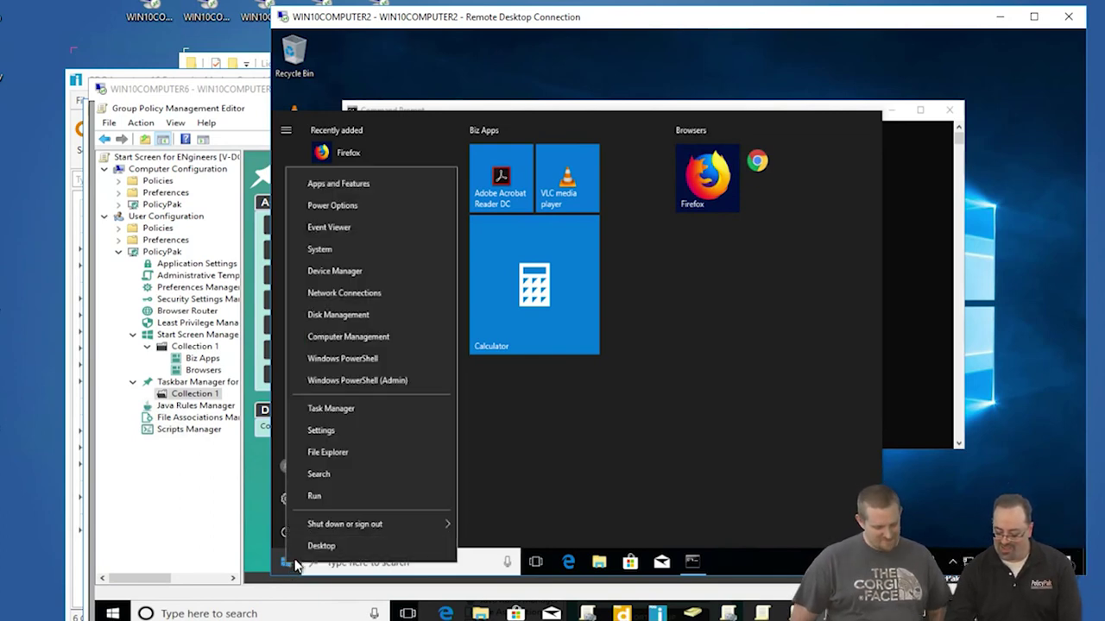
{"action": "mouse_move", "coordinate": [337, 524]}
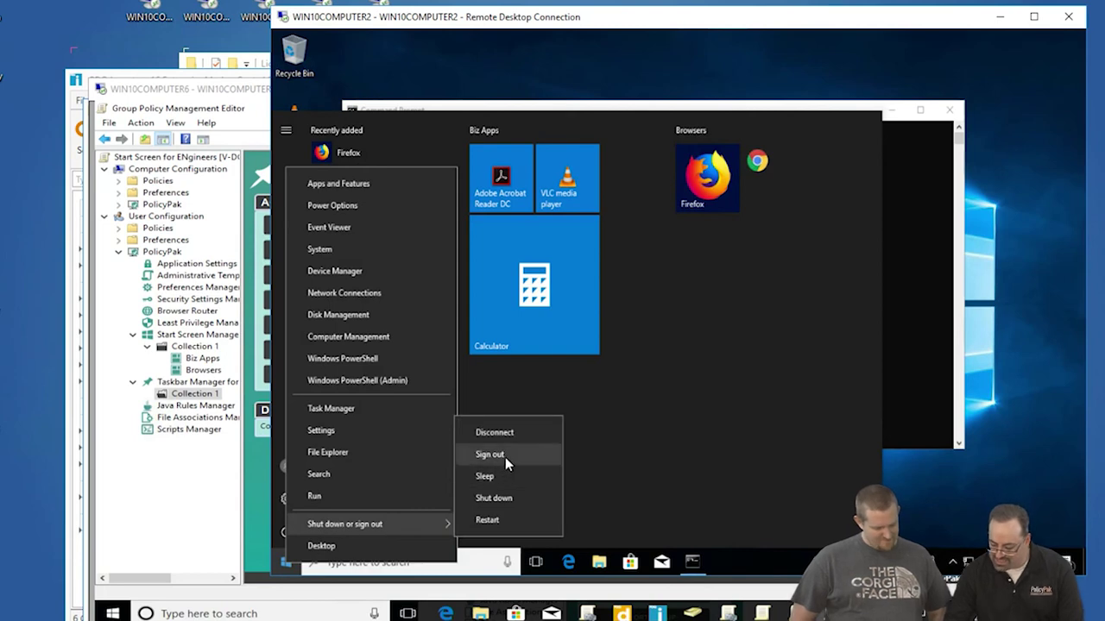
{"action": "left_click", "coordinate": [505, 458]}
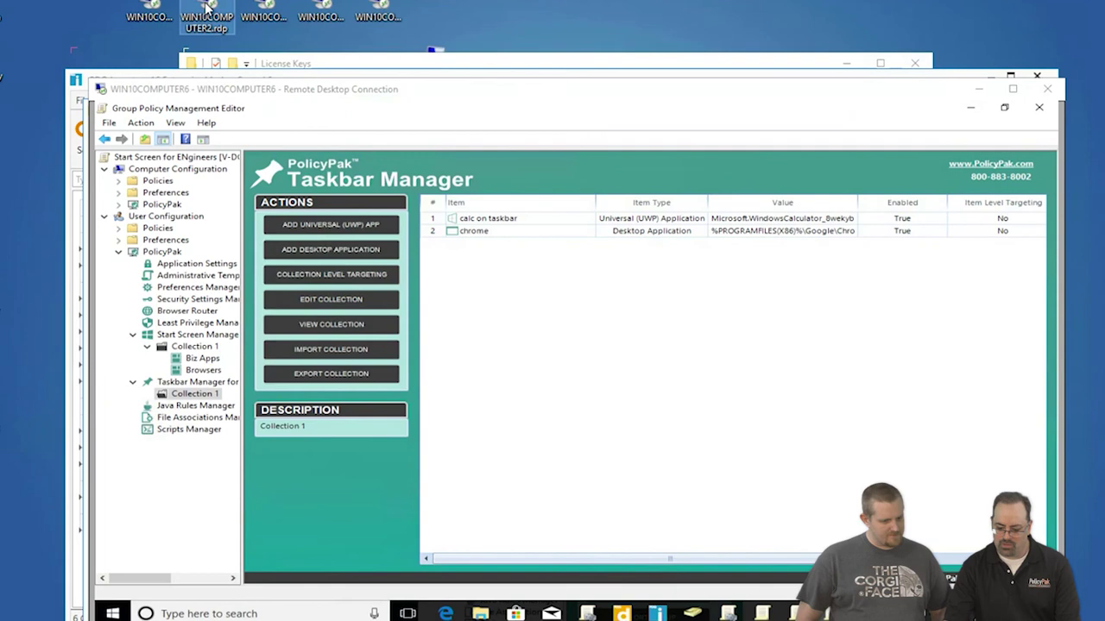
{"action": "double_click", "coordinate": [205, 12]}
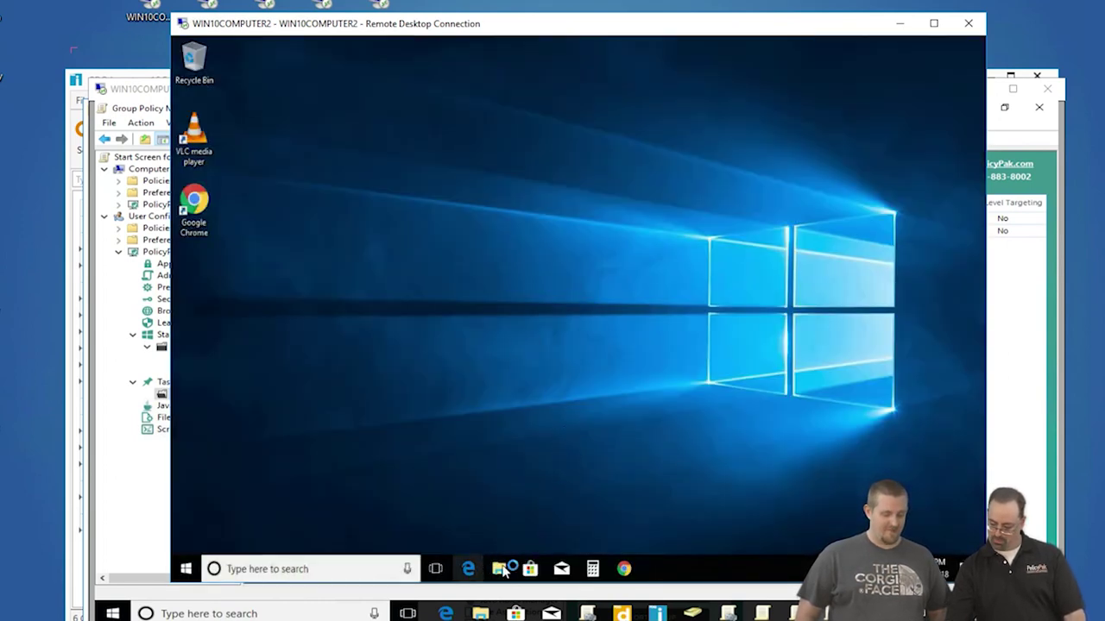
Launch Calculator and Google Chrome from their newly pinned taskbar icons.
{"action": "left_click", "coordinate": [592, 571]}
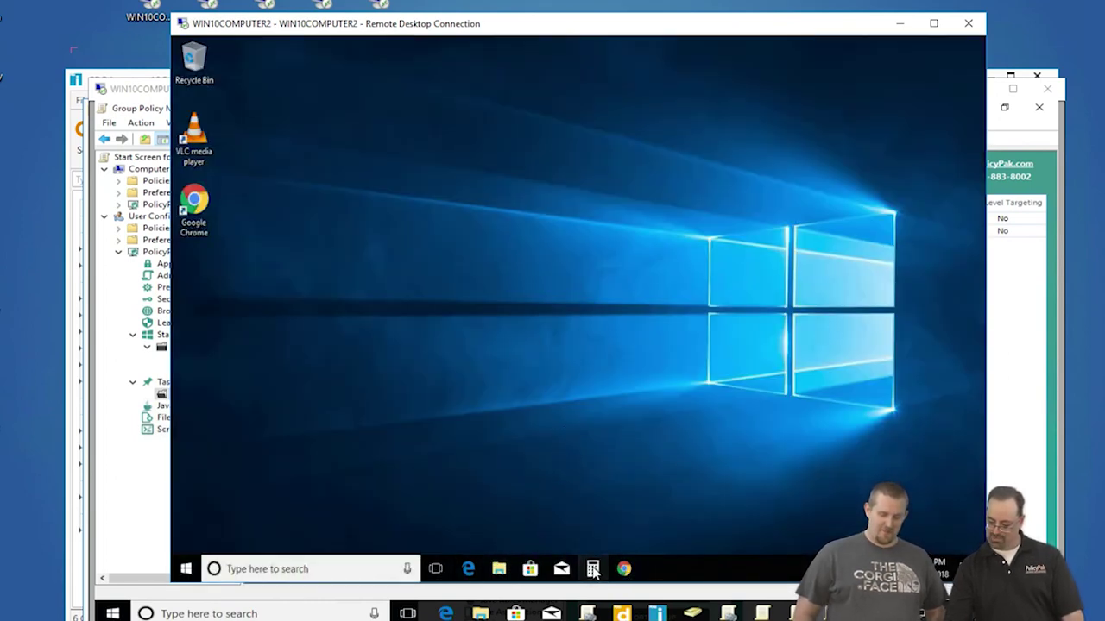
{"action": "left_click", "coordinate": [624, 570]}
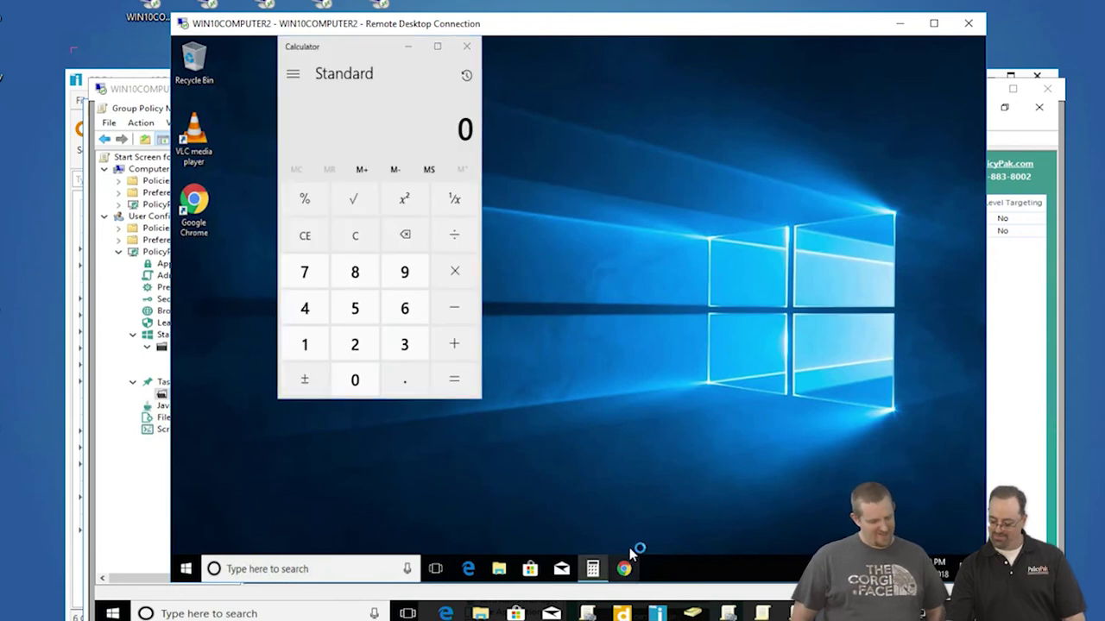